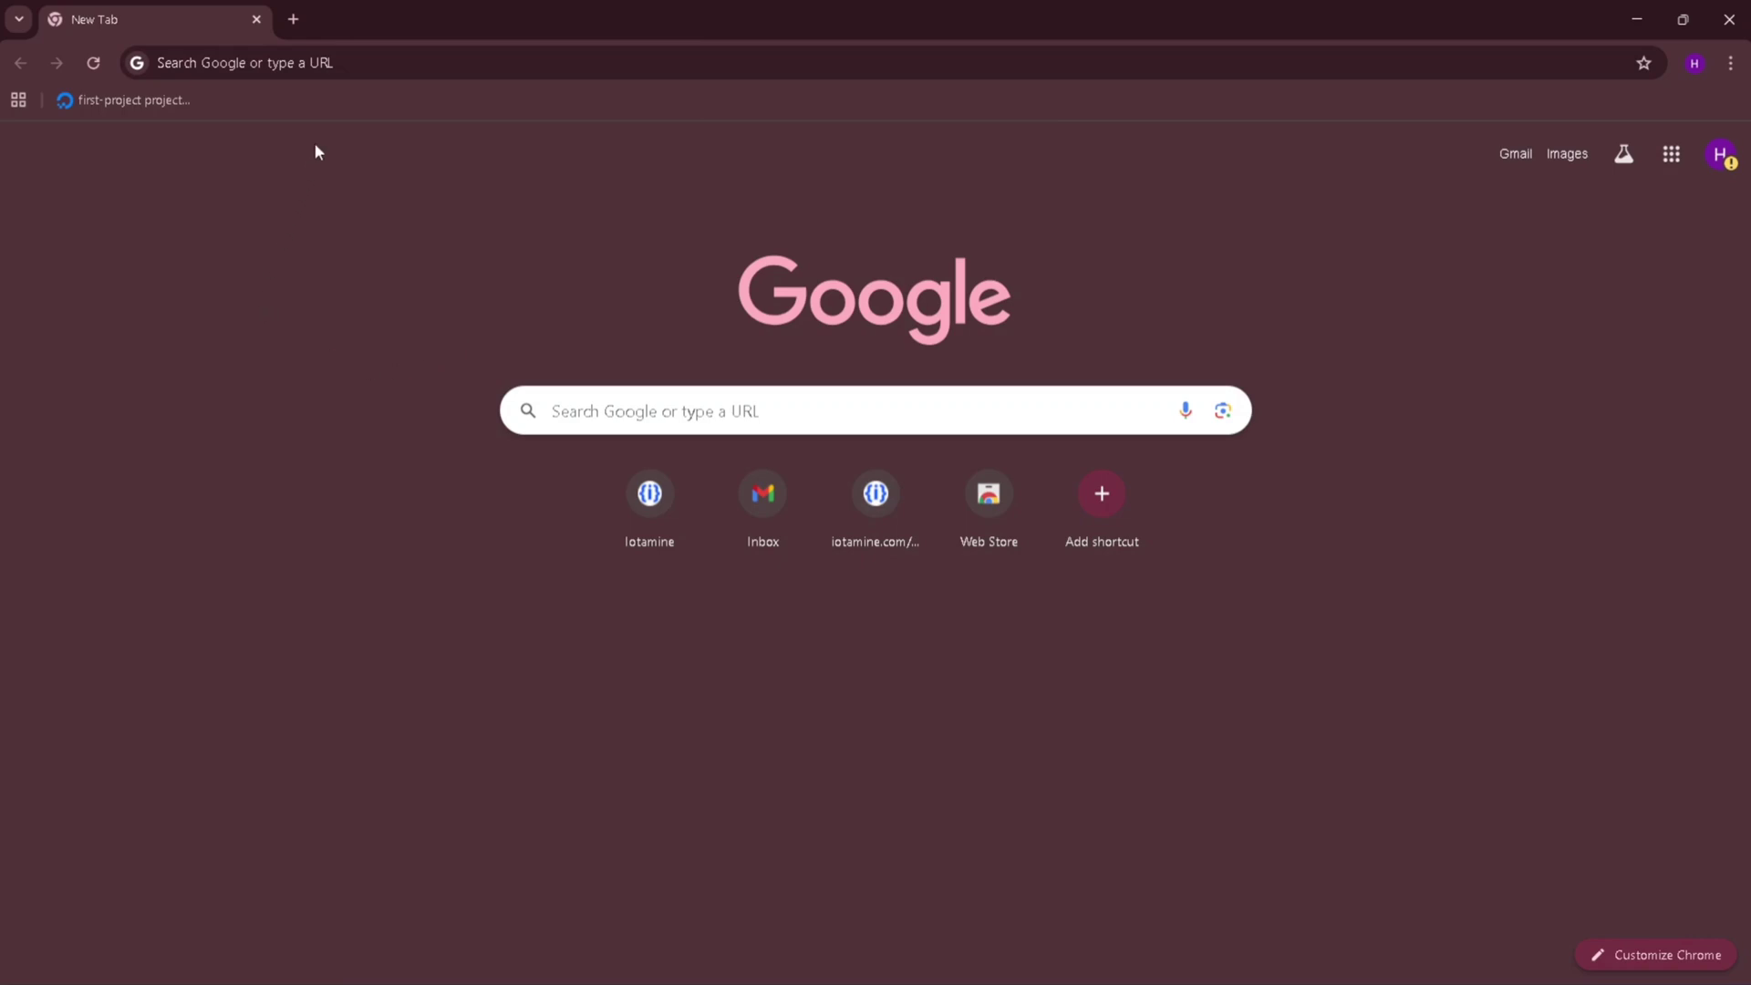
# Load iotamine.com by typing 'io' in the address bar.
pyautogui.click(385, 56)
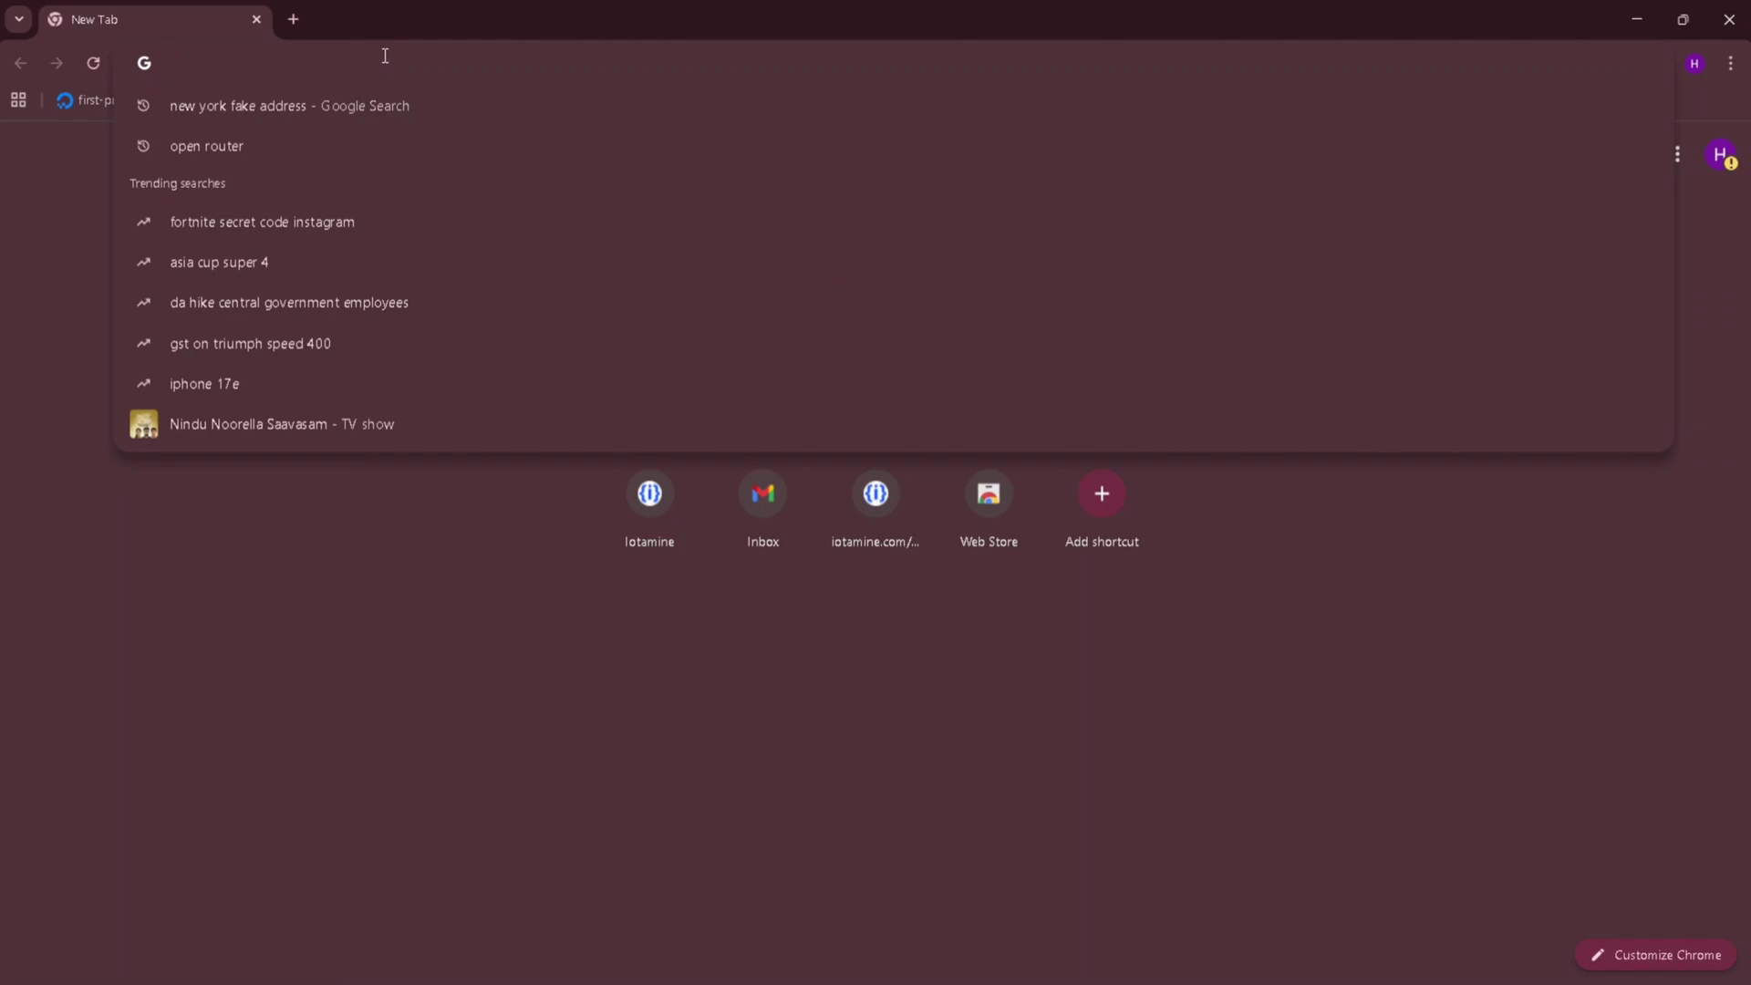
pyautogui.write('iotamine.com')
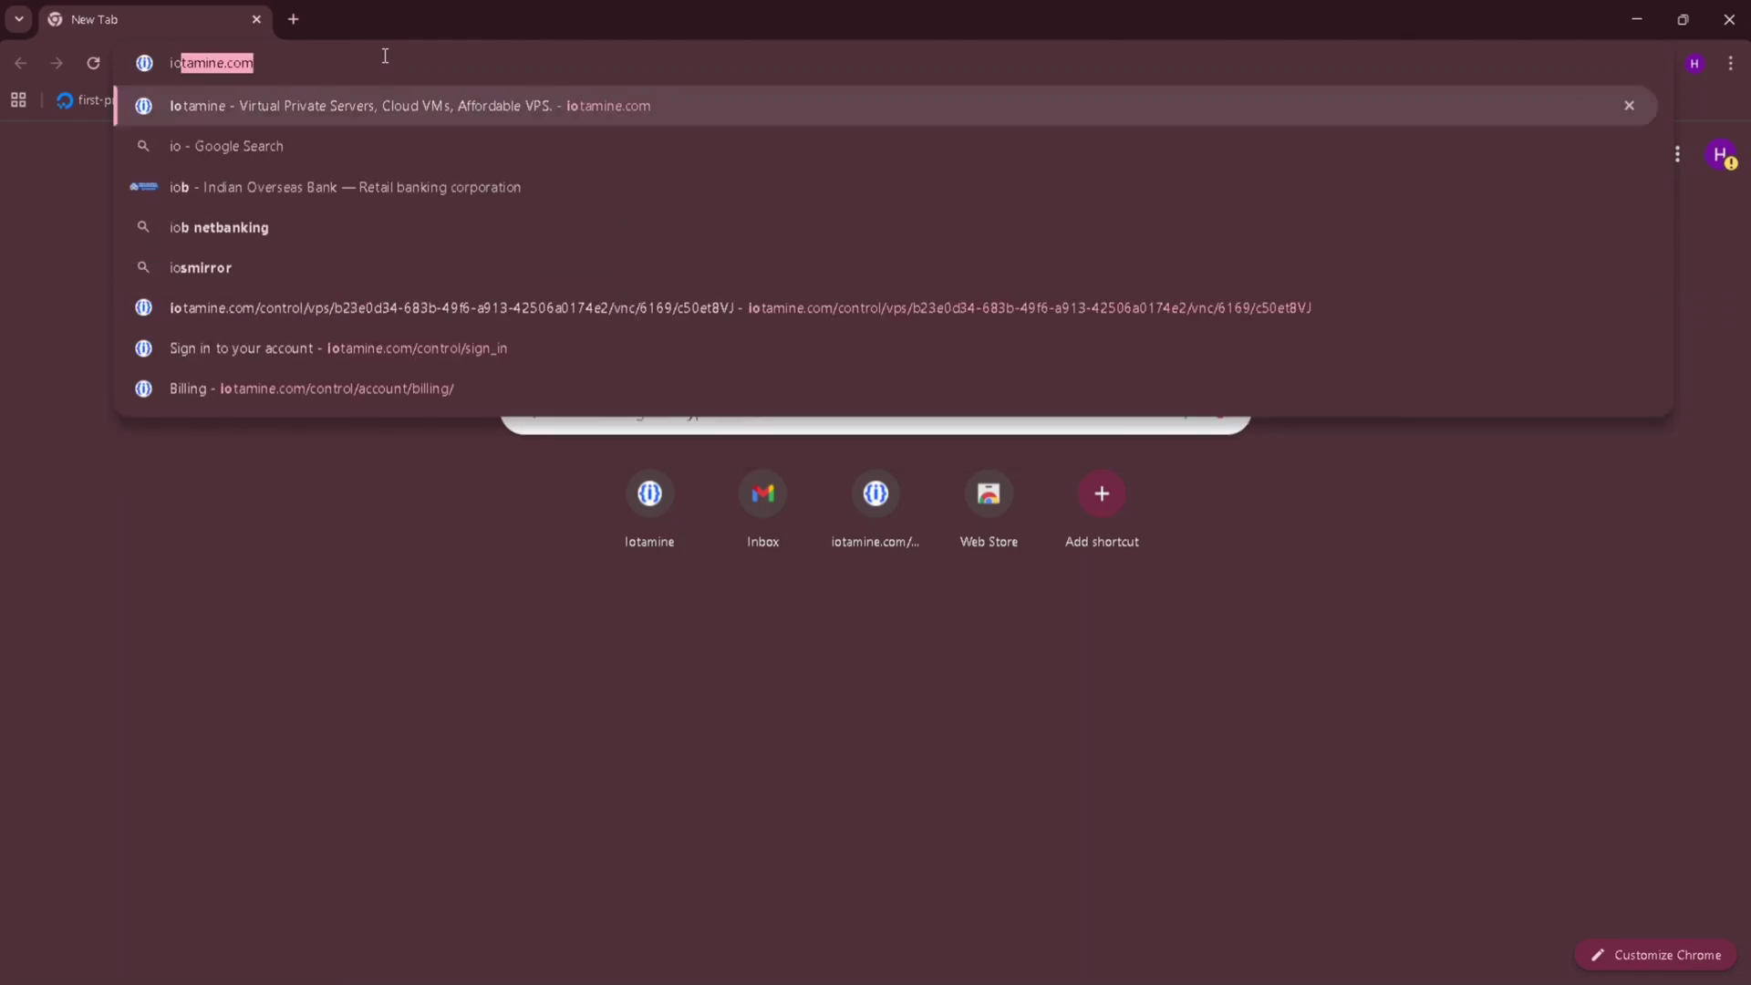
pyautogui.press('Return')
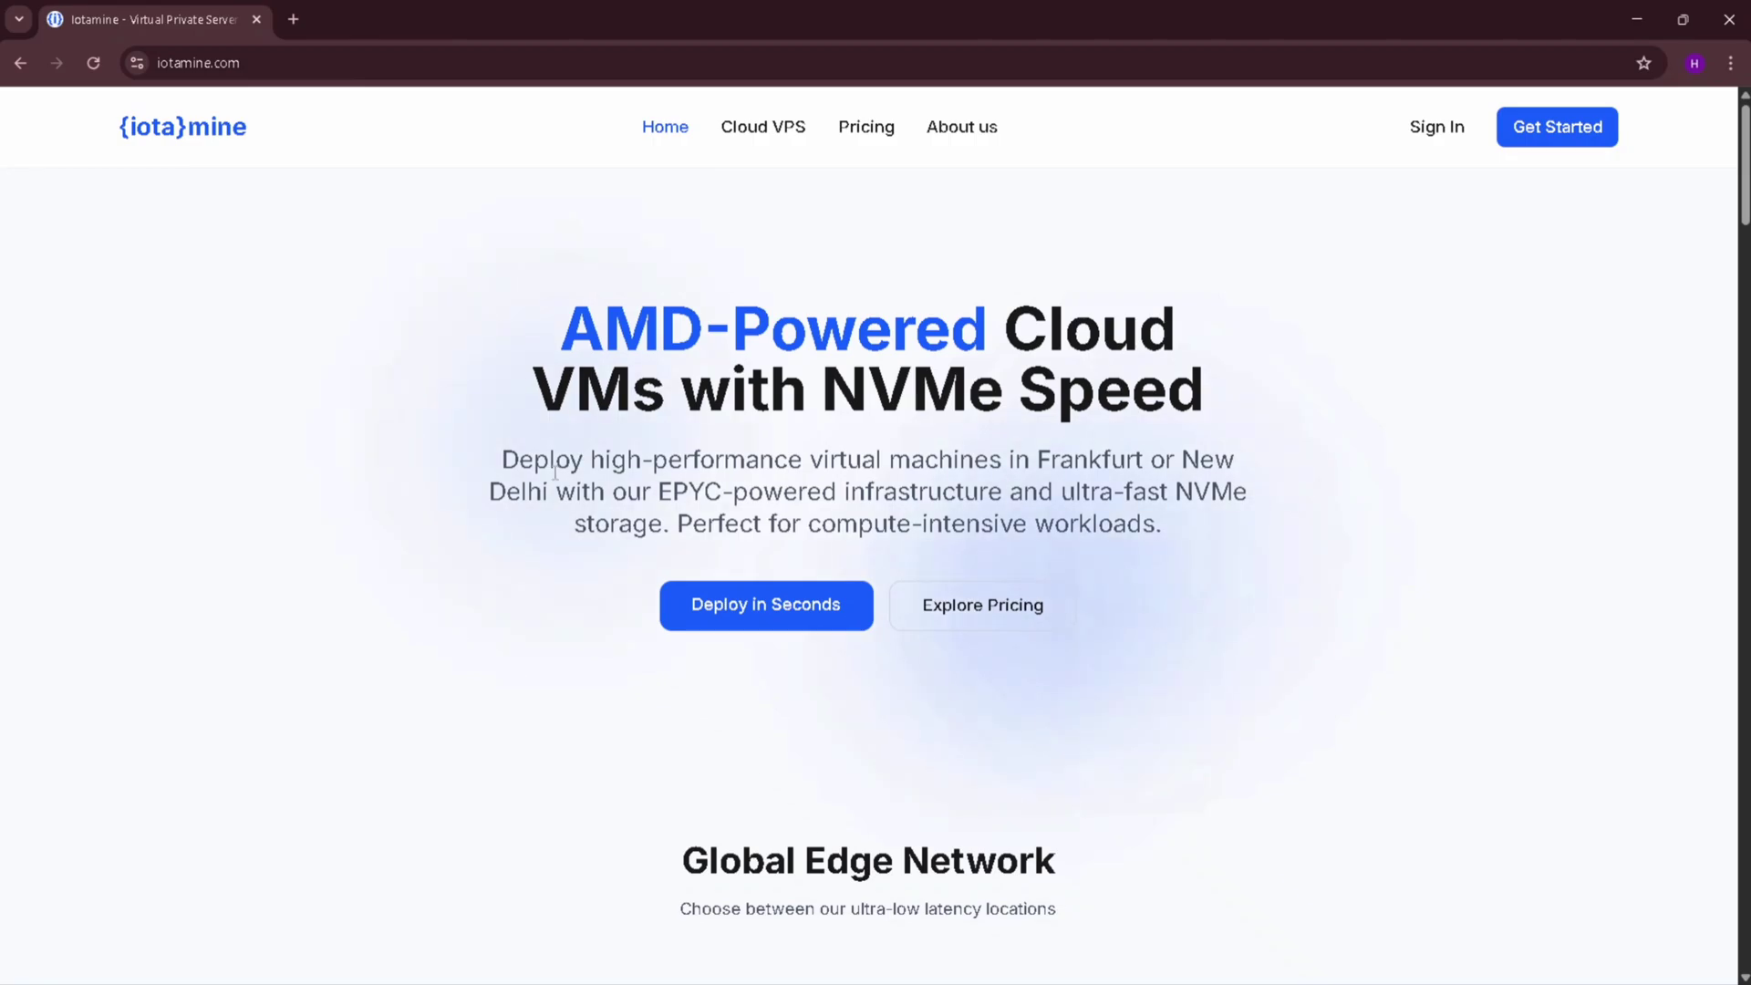
# Scroll through the homepage's Frankfurt and New Delhi locations and Starter, Standard, Performance plans.
pyautogui.scroll(-3, 555, 473)
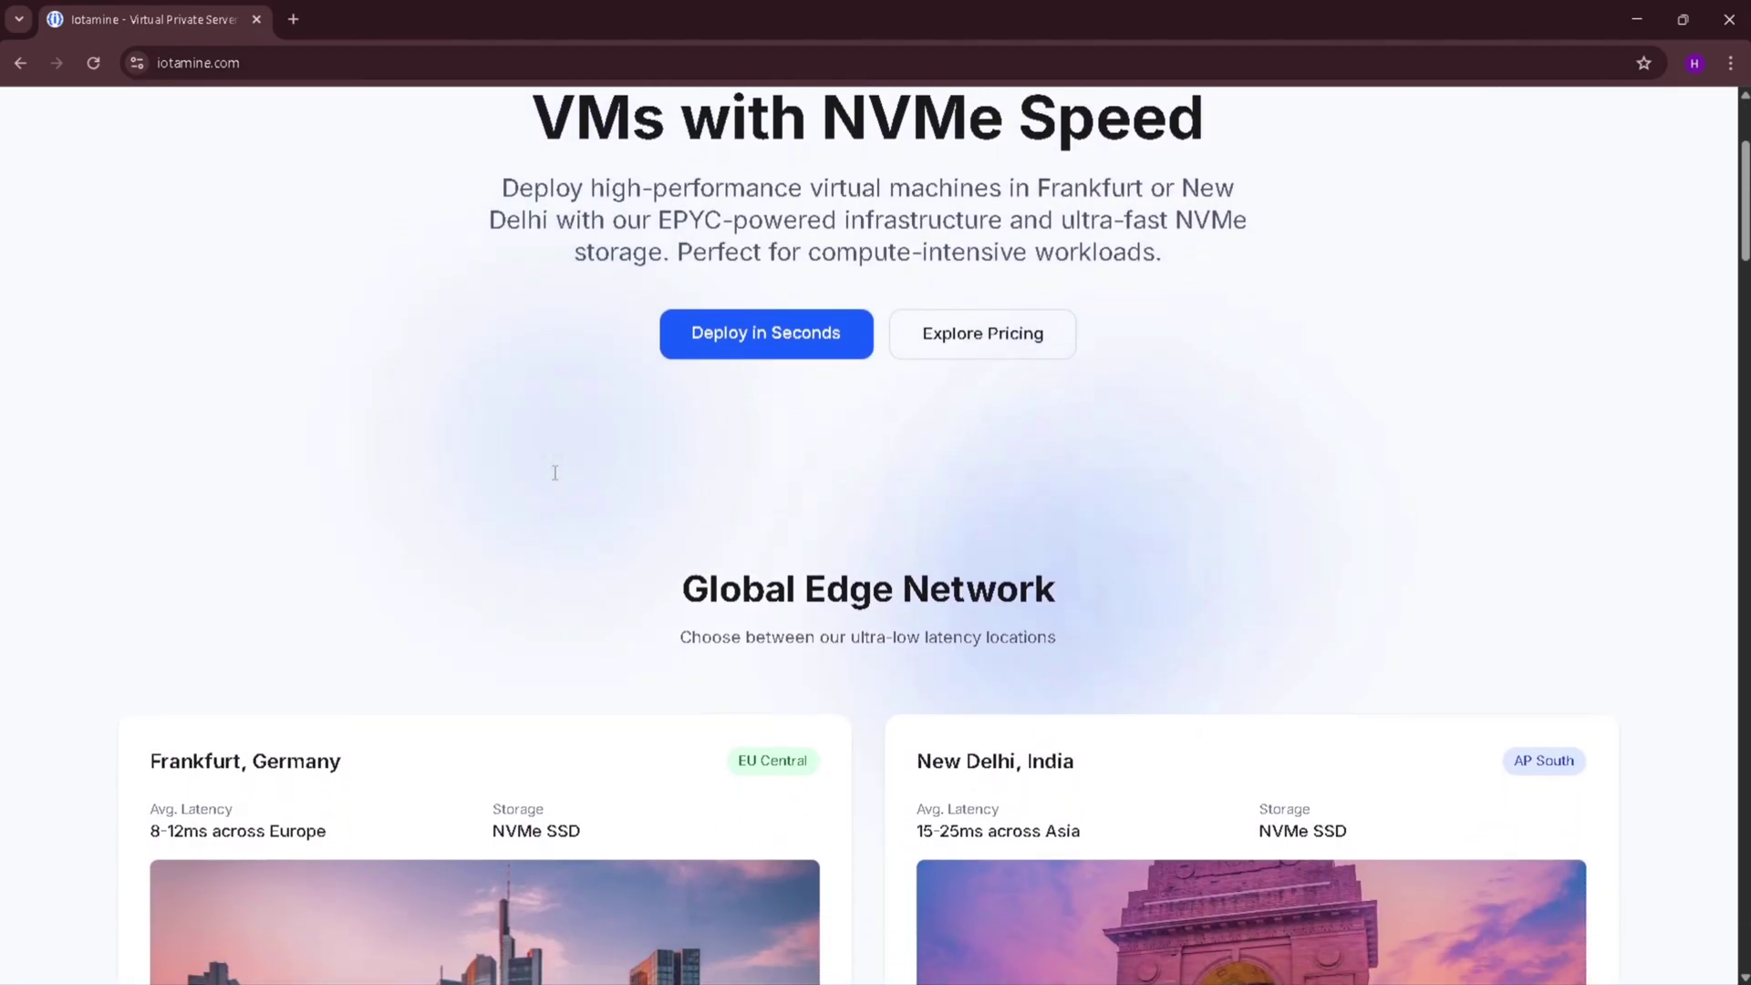
pyautogui.scroll(-1, 554, 473)
pyautogui.scroll(-1, 556, 478)
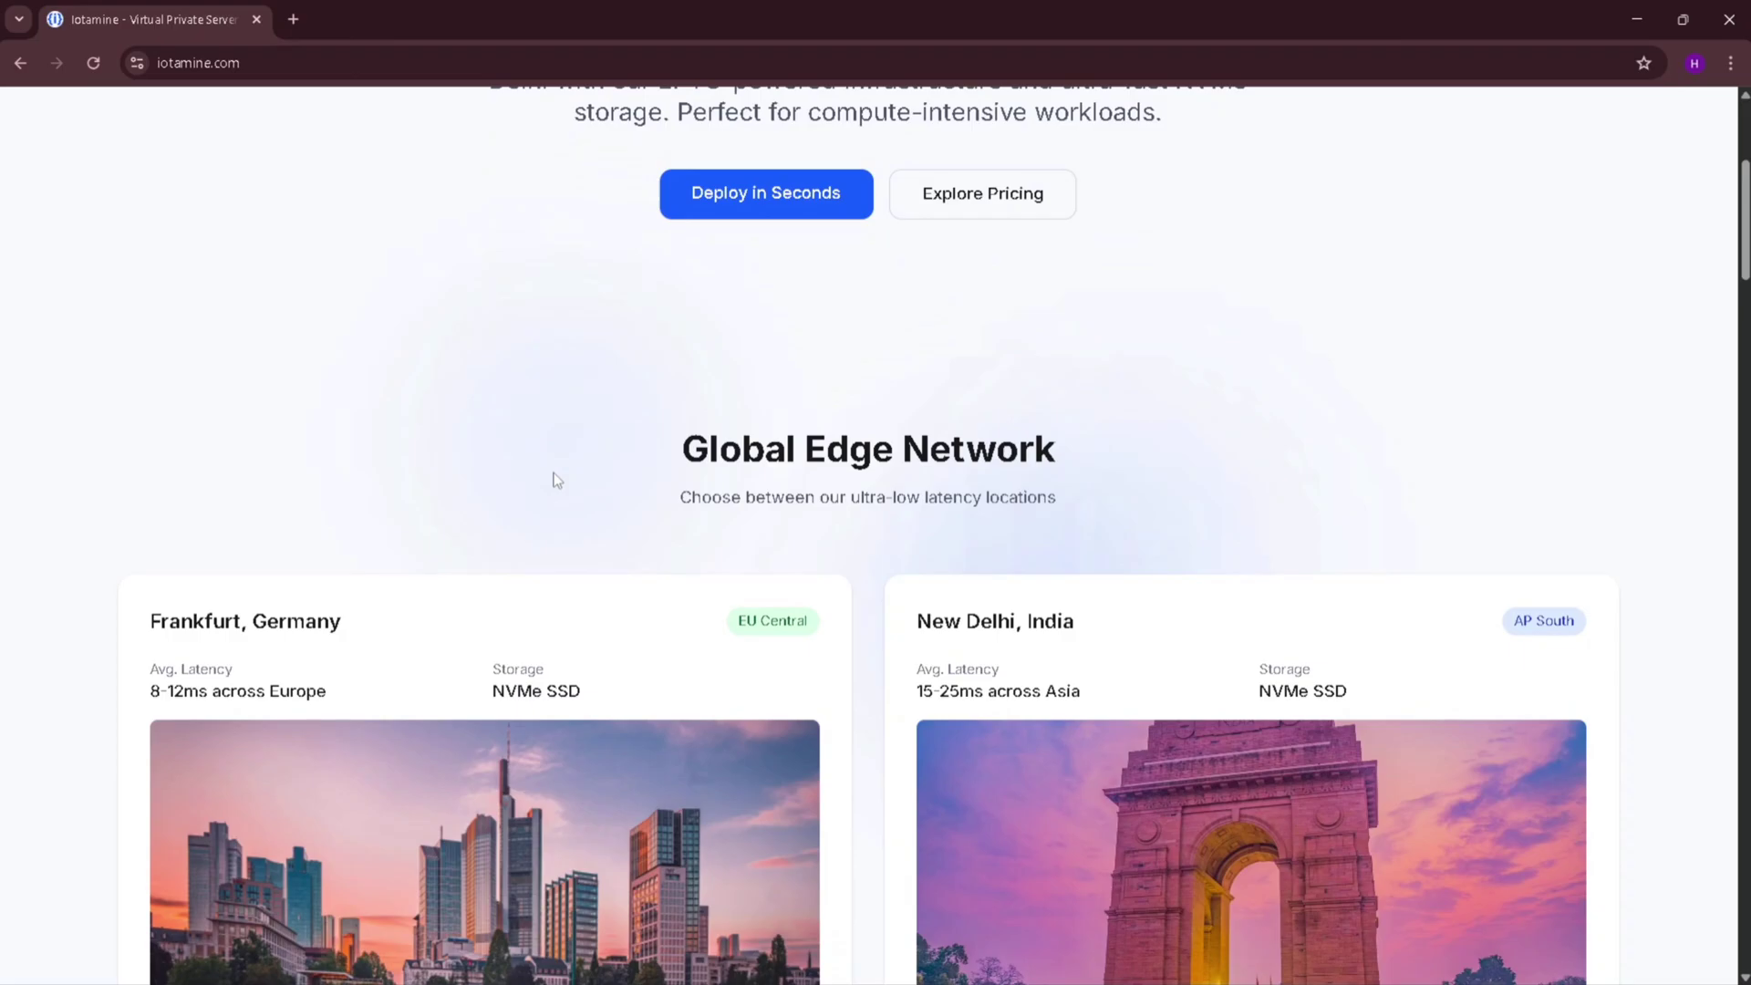
pyautogui.scroll(-1, 555, 475)
pyautogui.scroll(-1, 555, 475)
pyautogui.scroll(-1, 555, 474)
pyautogui.scroll(-1, 555, 475)
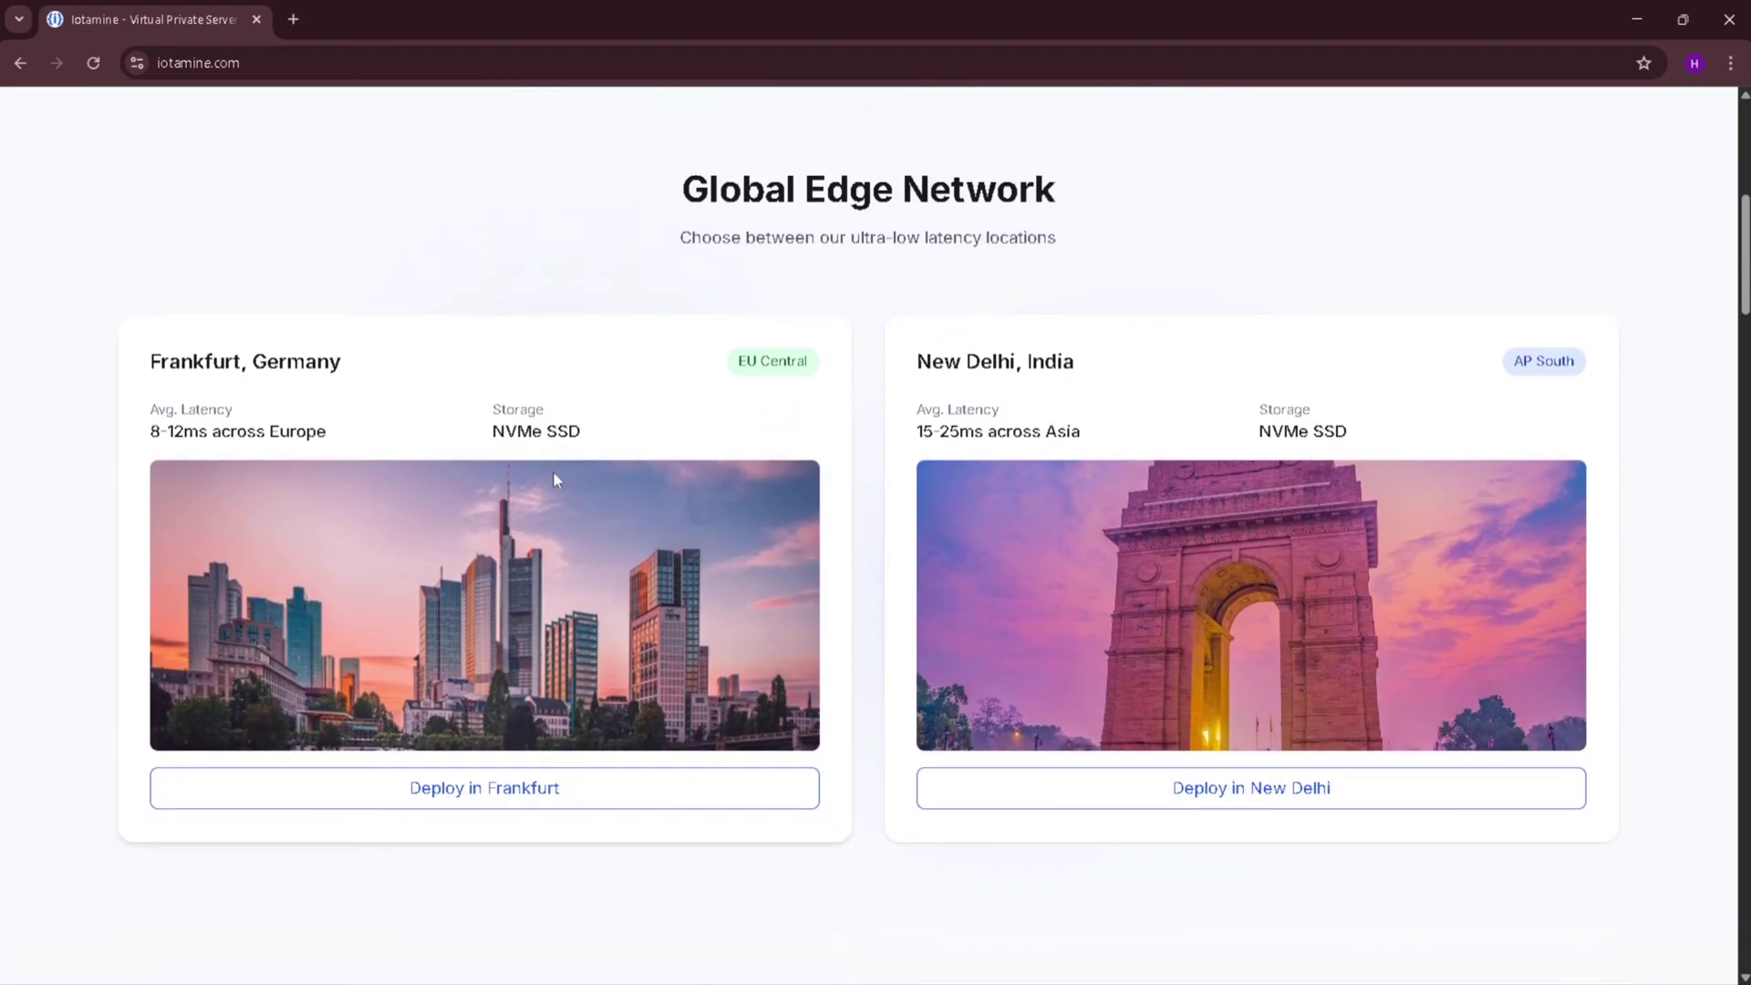
pyautogui.scroll(-1, 555, 477)
pyautogui.scroll(-3, 555, 477)
pyautogui.scroll(-1, 554, 477)
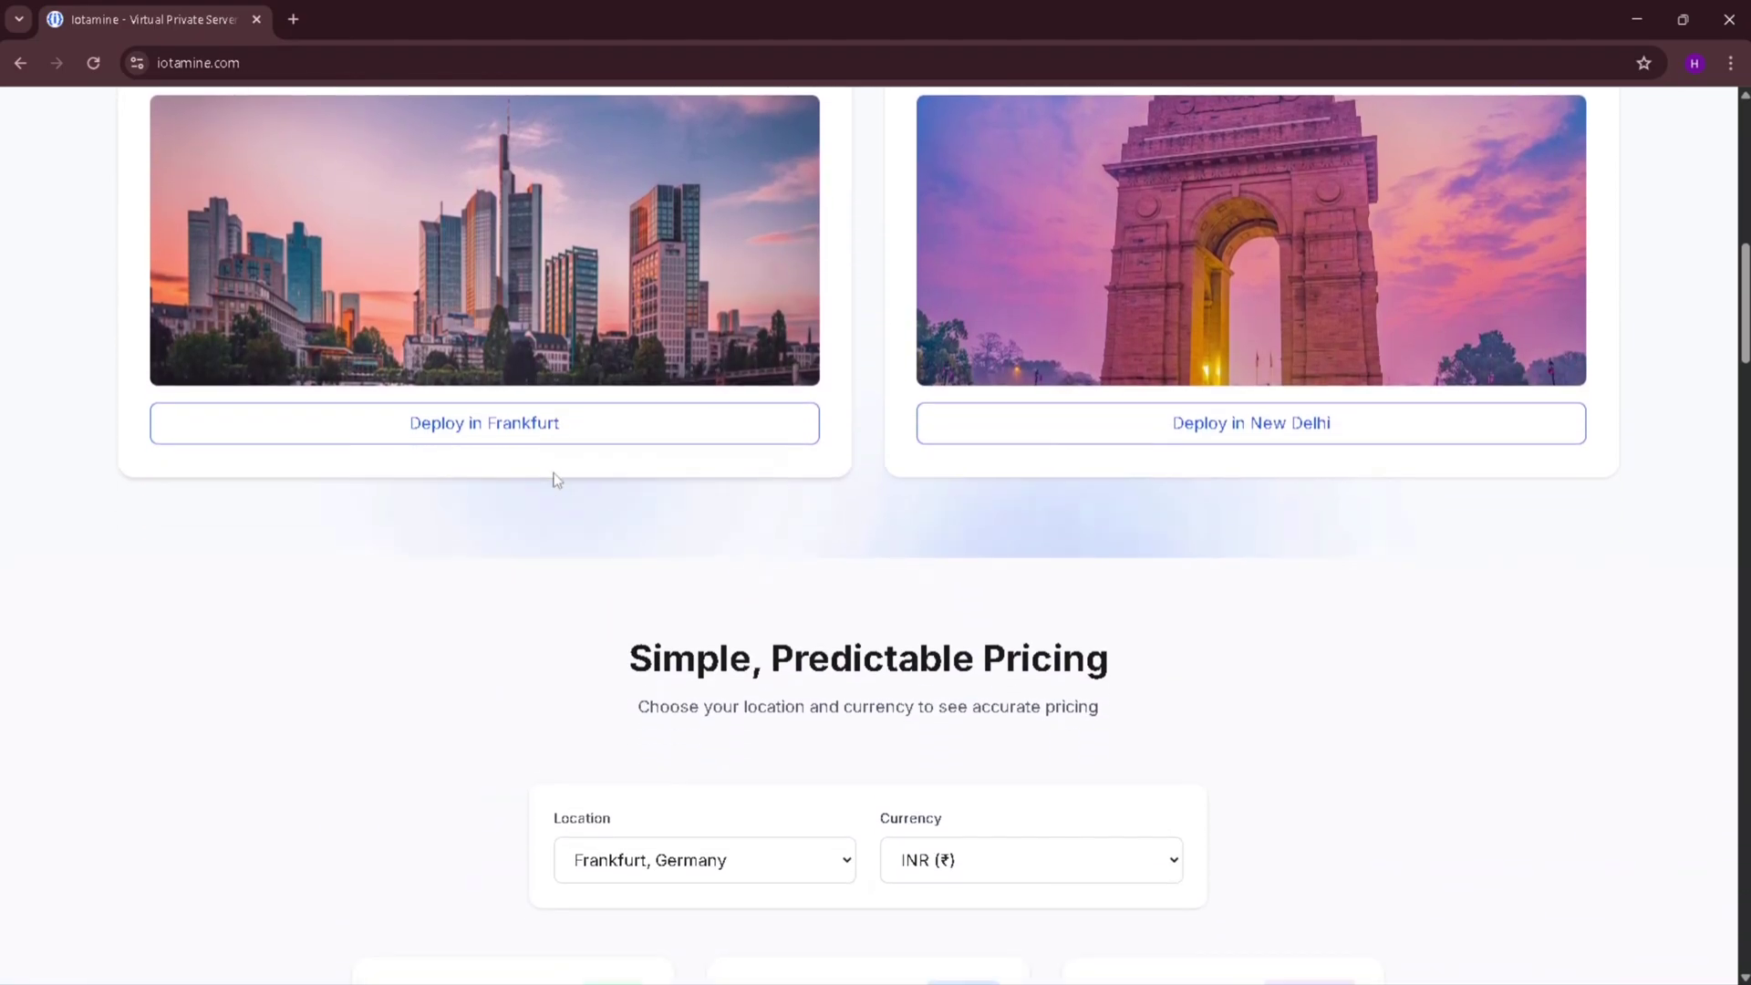
pyautogui.scroll(-1, 557, 478)
pyautogui.scroll(-2, 556, 478)
pyautogui.scroll(-2, 556, 478)
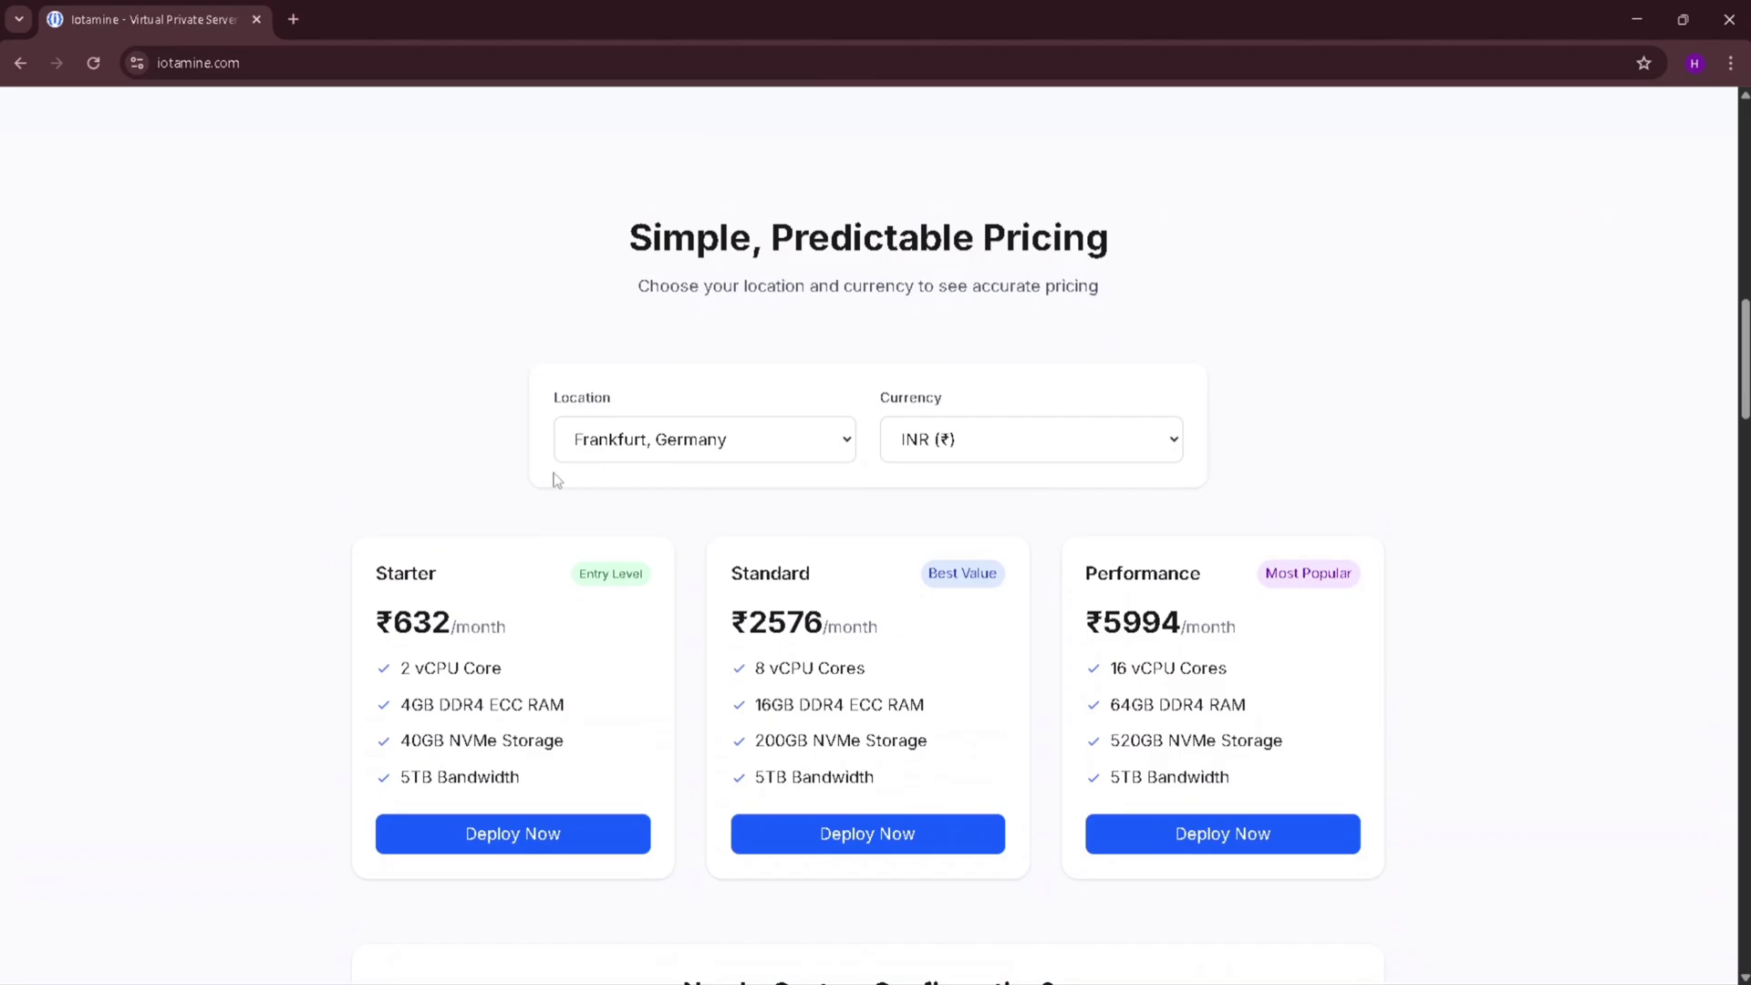
pyautogui.scroll(-1, 665, 481)
pyautogui.scroll(-2, 665, 480)
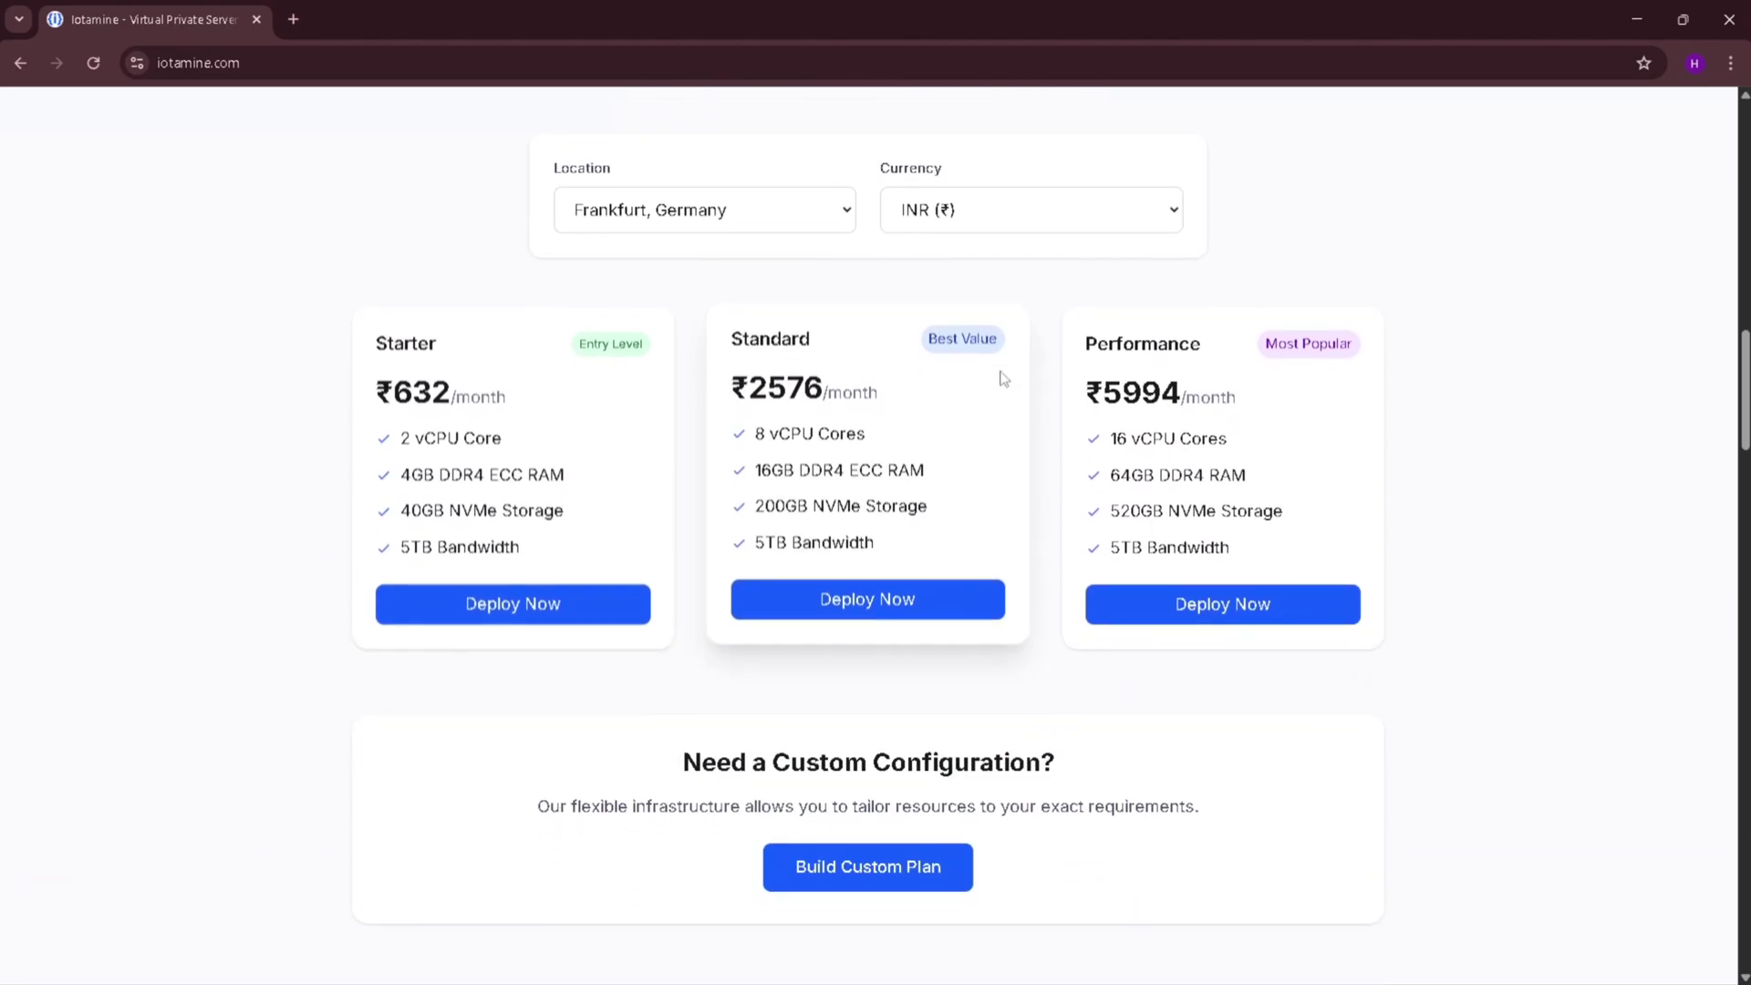
pyautogui.scroll(-1, 518, 476)
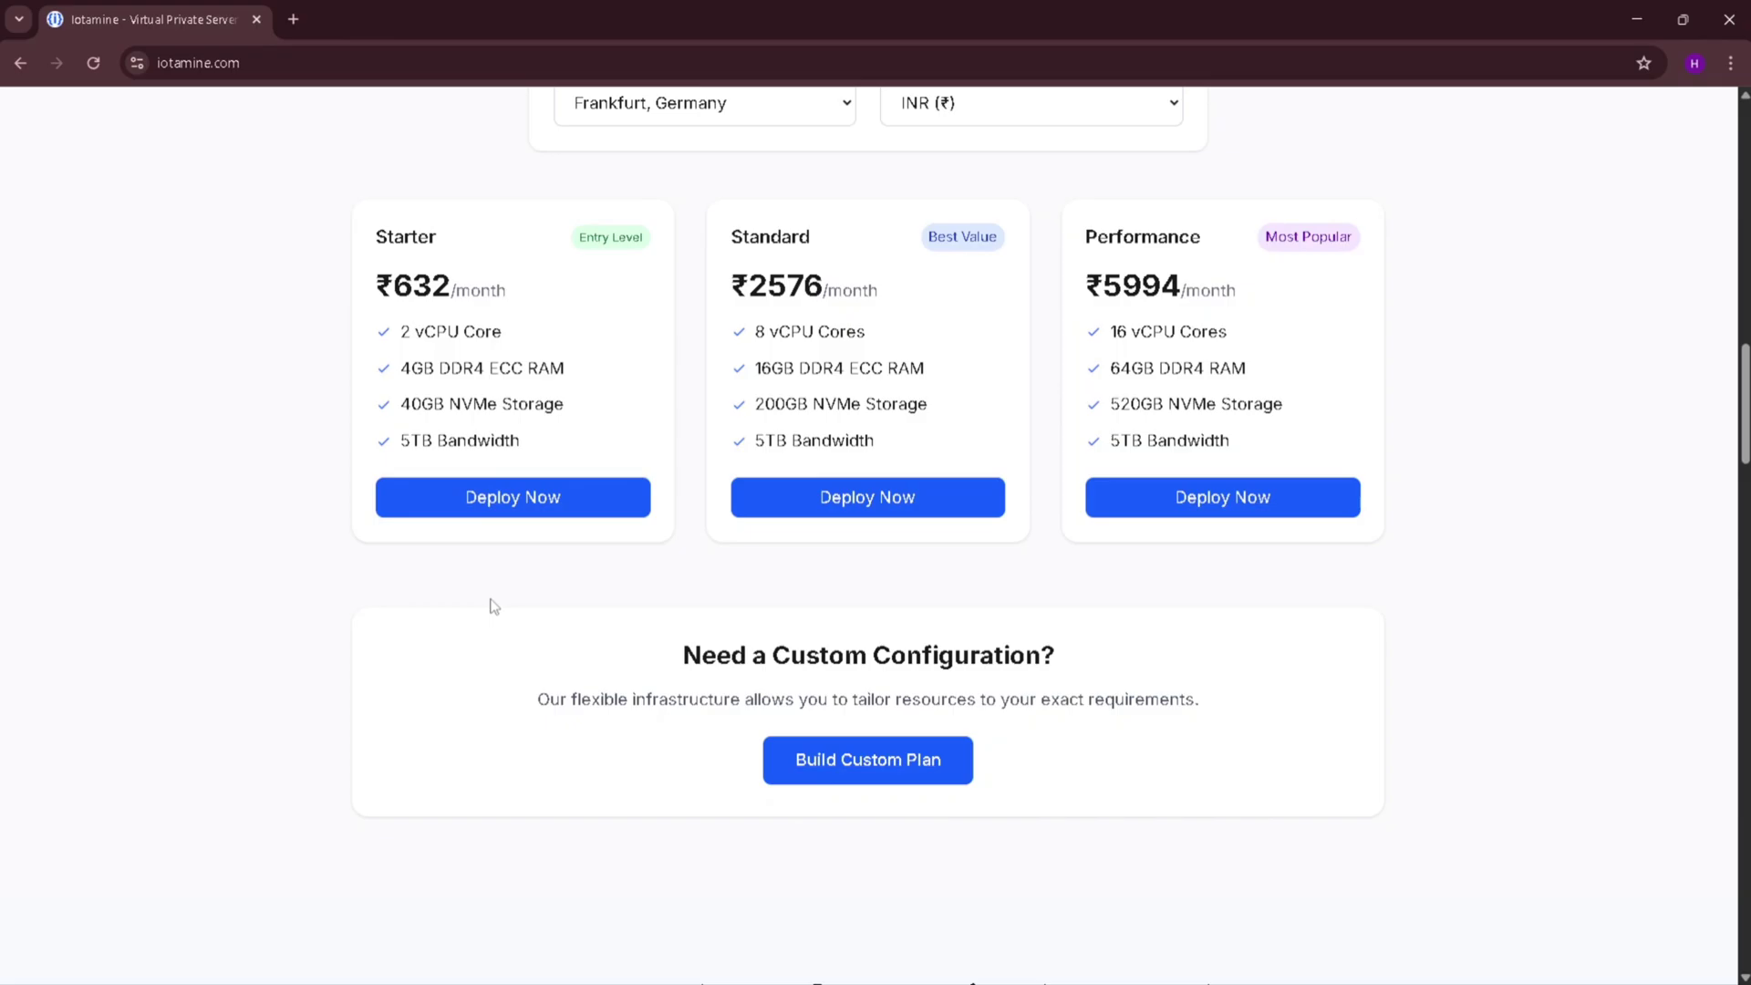
pyautogui.scroll(-1, 491, 607)
pyautogui.scroll(-1, 491, 606)
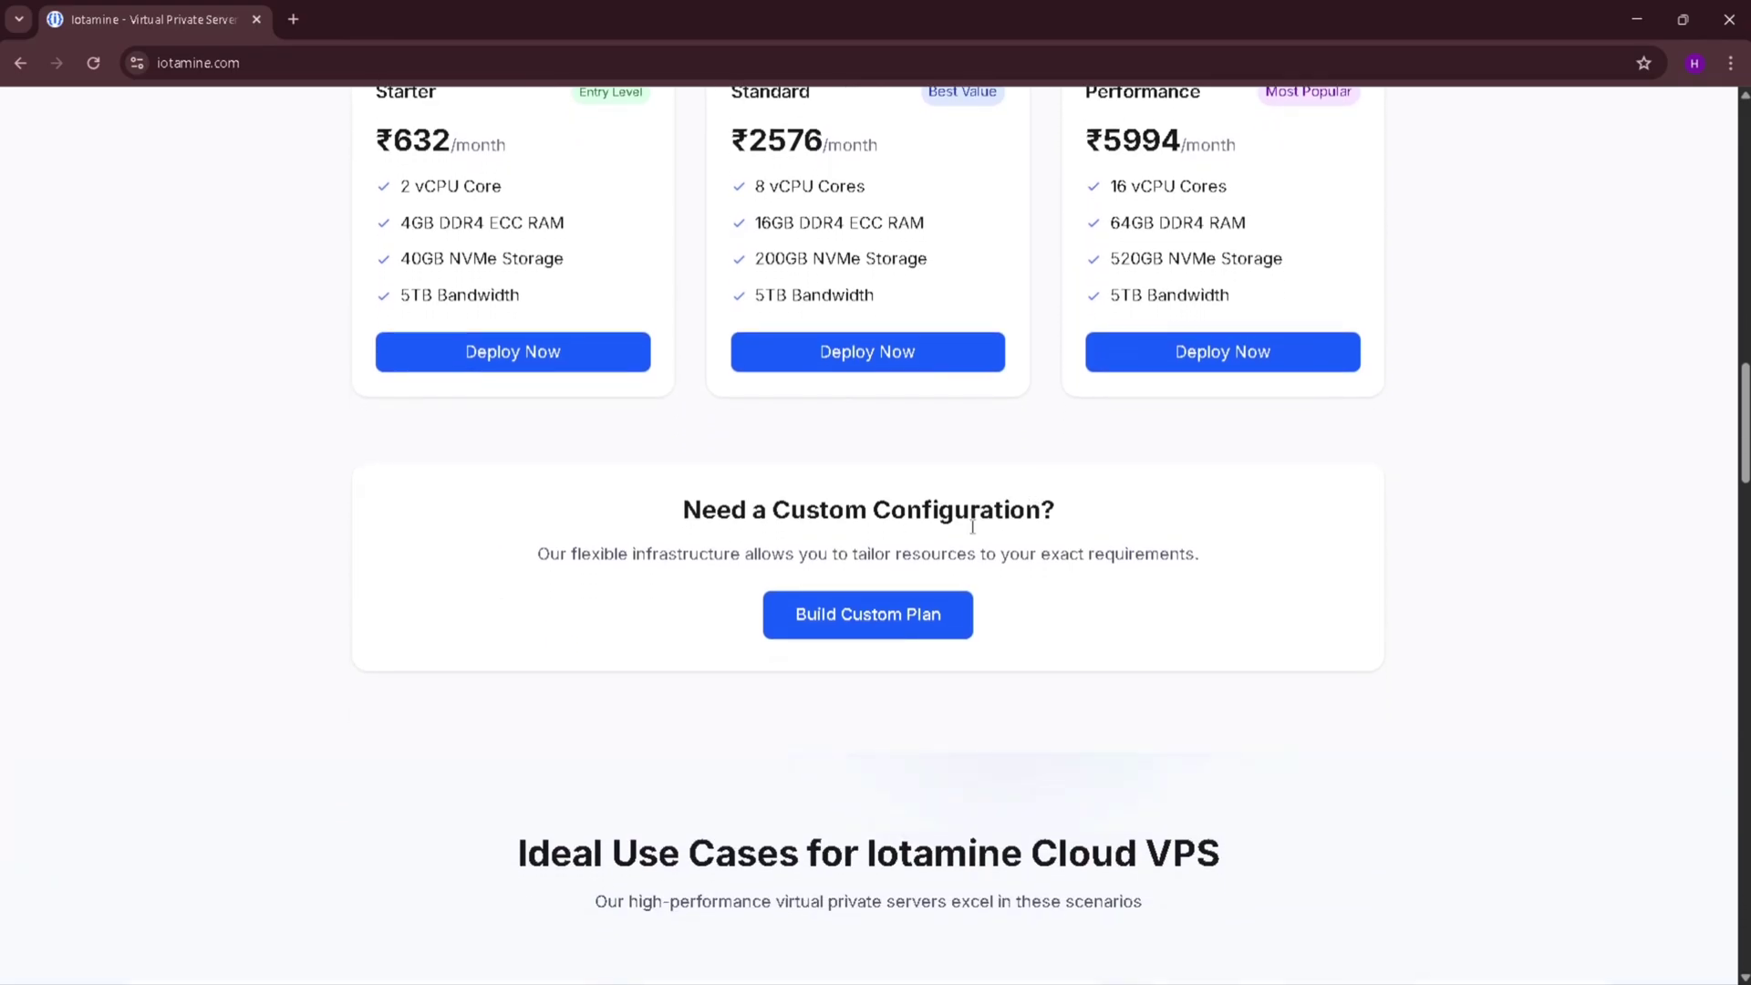
# Open the custom plan calculator and set 1 vCPU core and 4GB RAM.
pyautogui.click(799, 626)
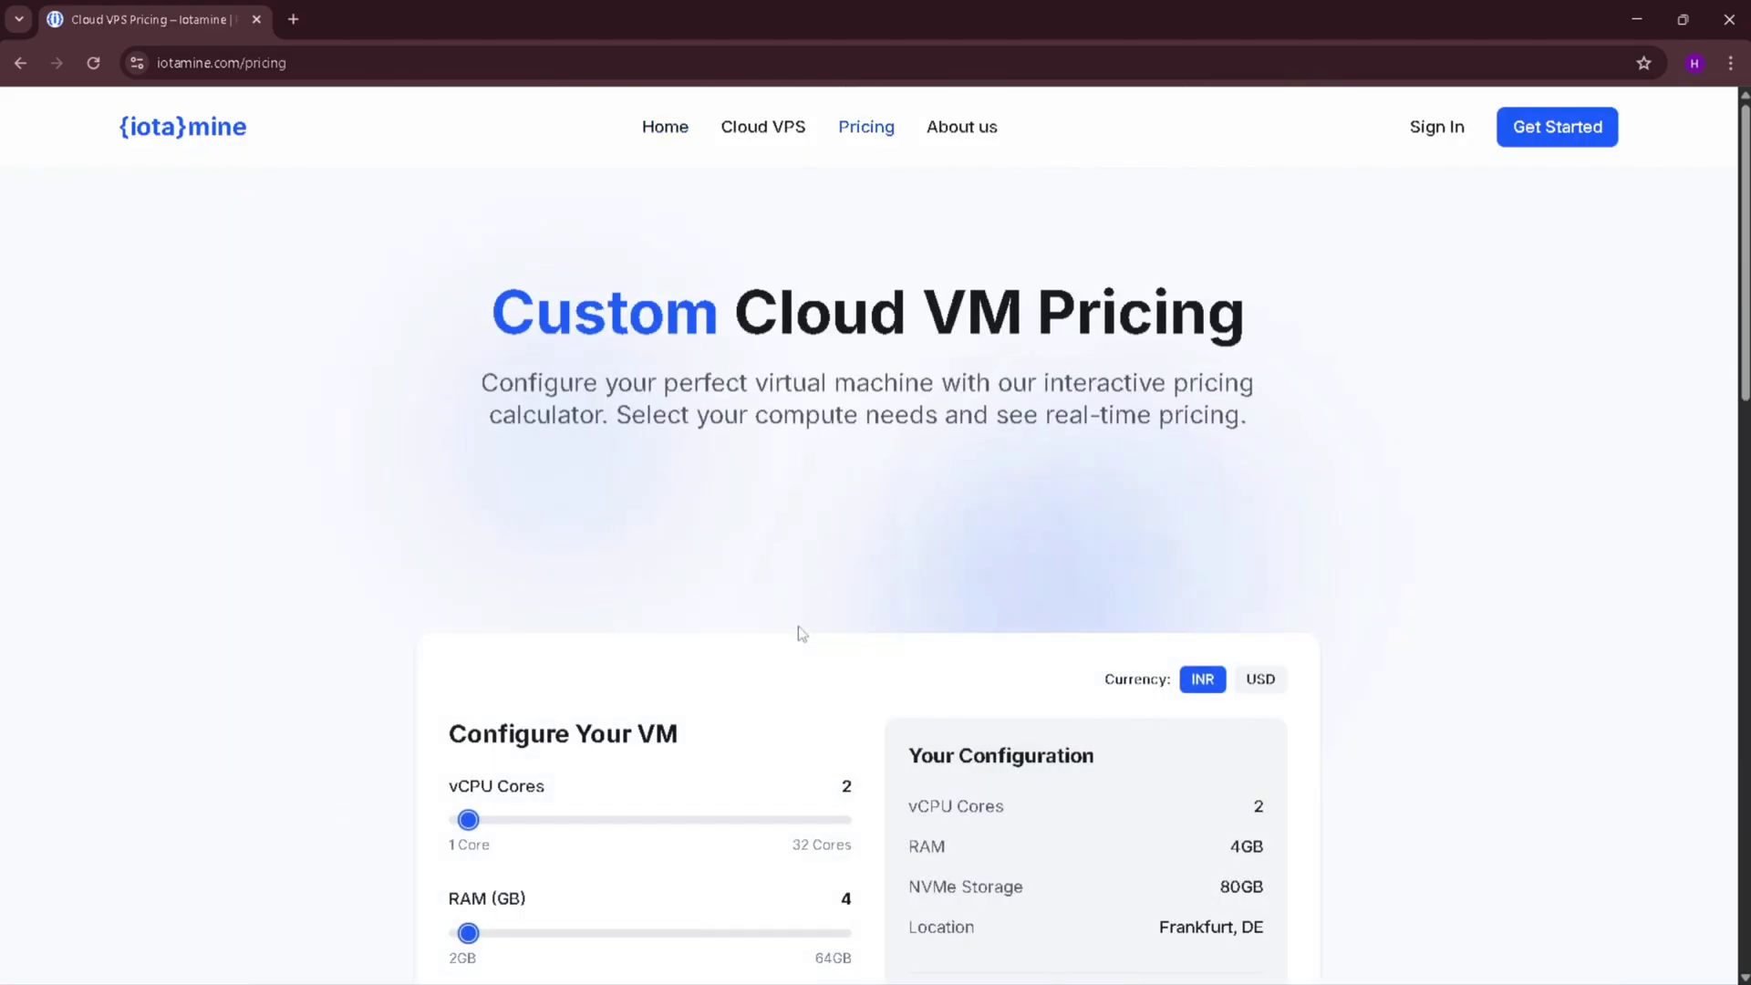
pyautogui.scroll(-3, 817, 518)
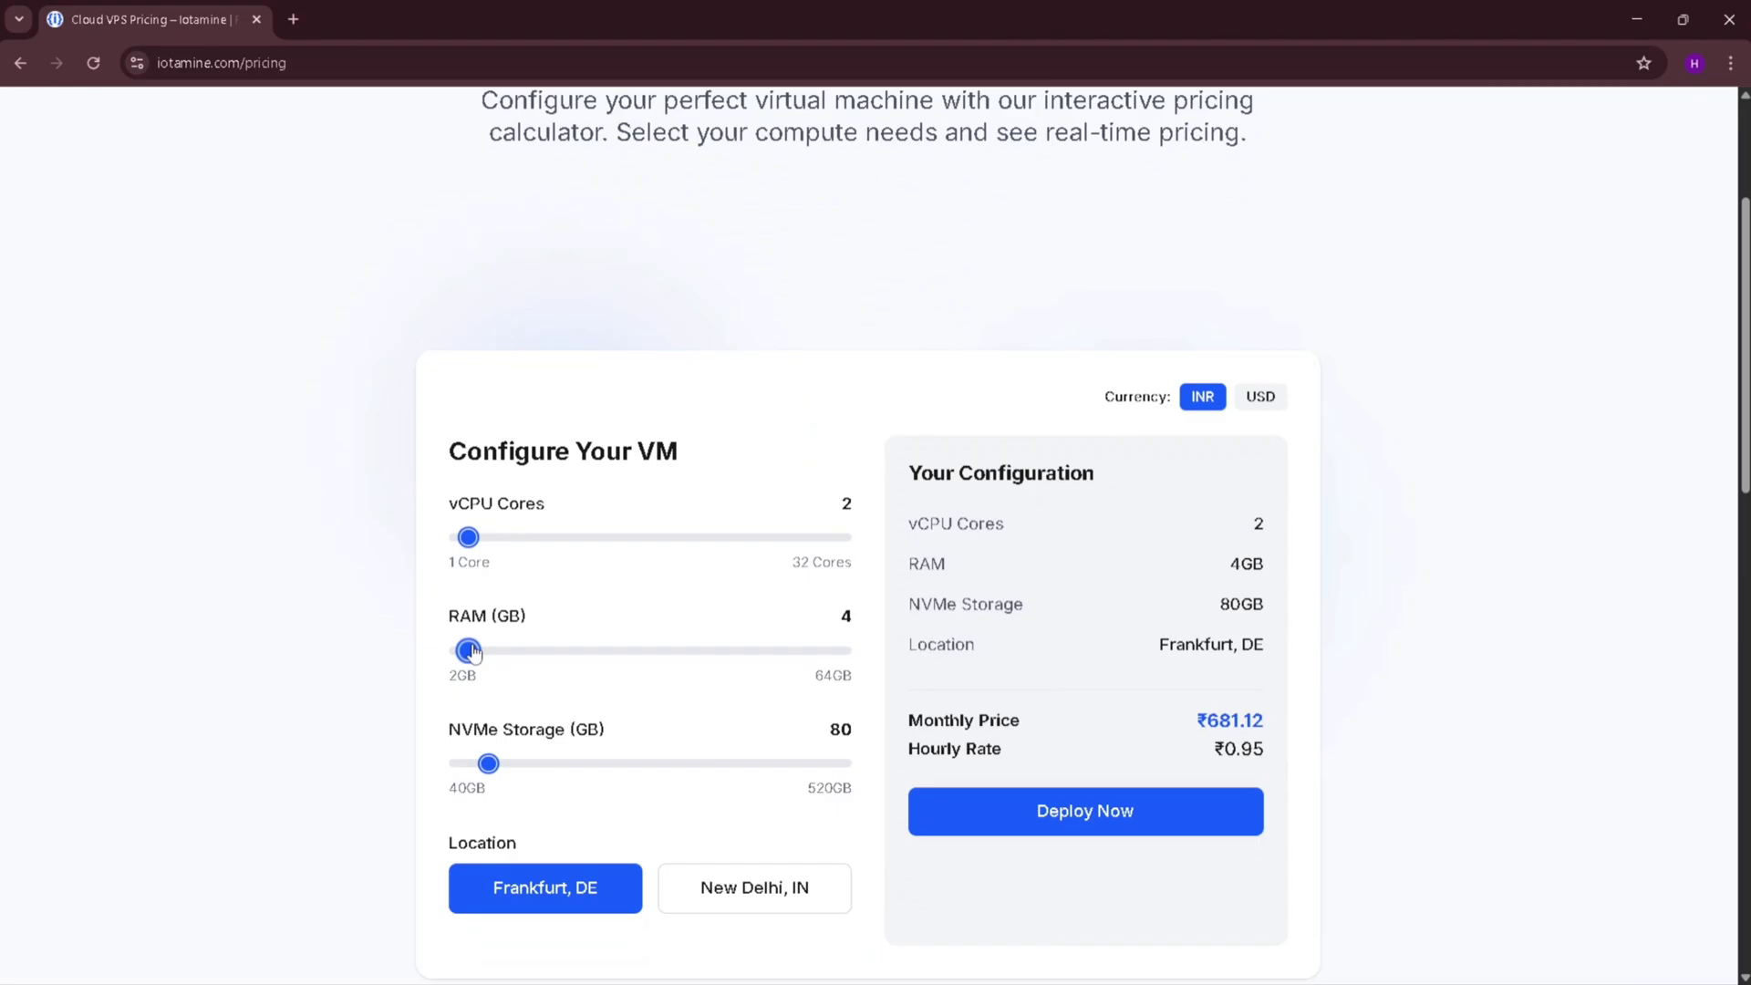
pyautogui.moveTo(468, 651); pyautogui.dragTo(409, 653)
pyautogui.moveTo(468, 537); pyautogui.dragTo(496, 538)
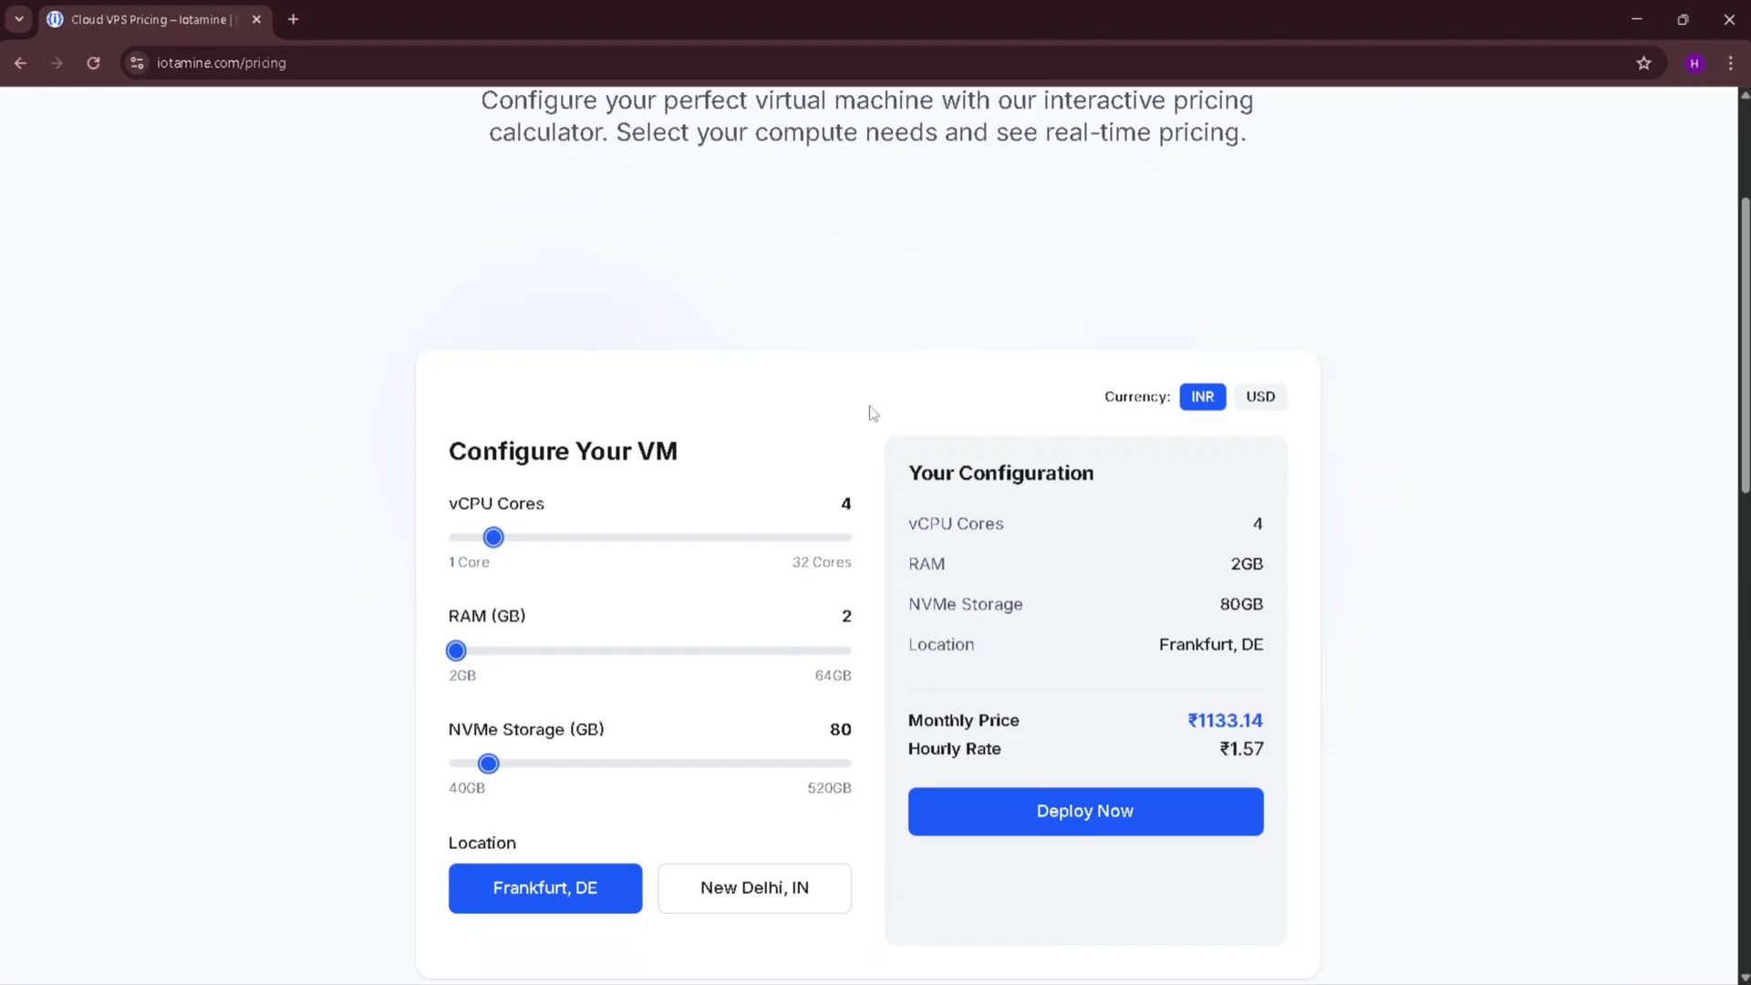
pyautogui.scroll(-2, 868, 408)
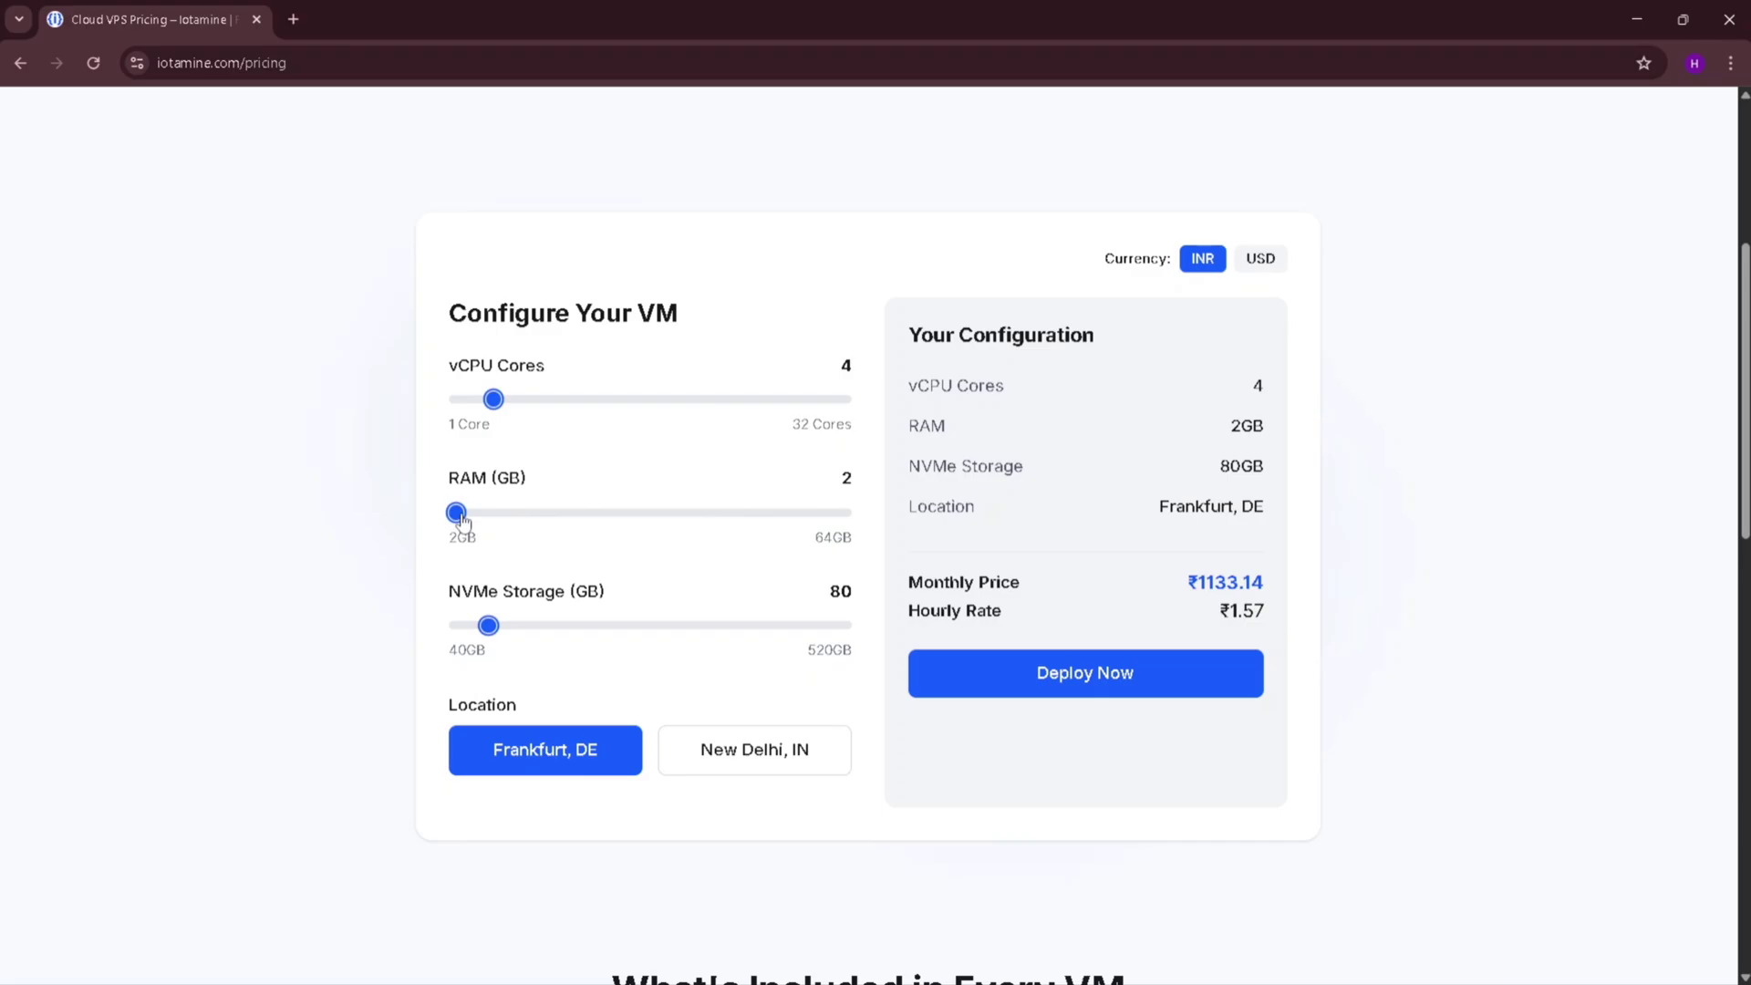
pyautogui.moveTo(456, 513)
pyautogui.mouseDown()
pyautogui.moveTo(484, 520)
pyautogui.moveTo(469, 513)
pyautogui.mouseUp()
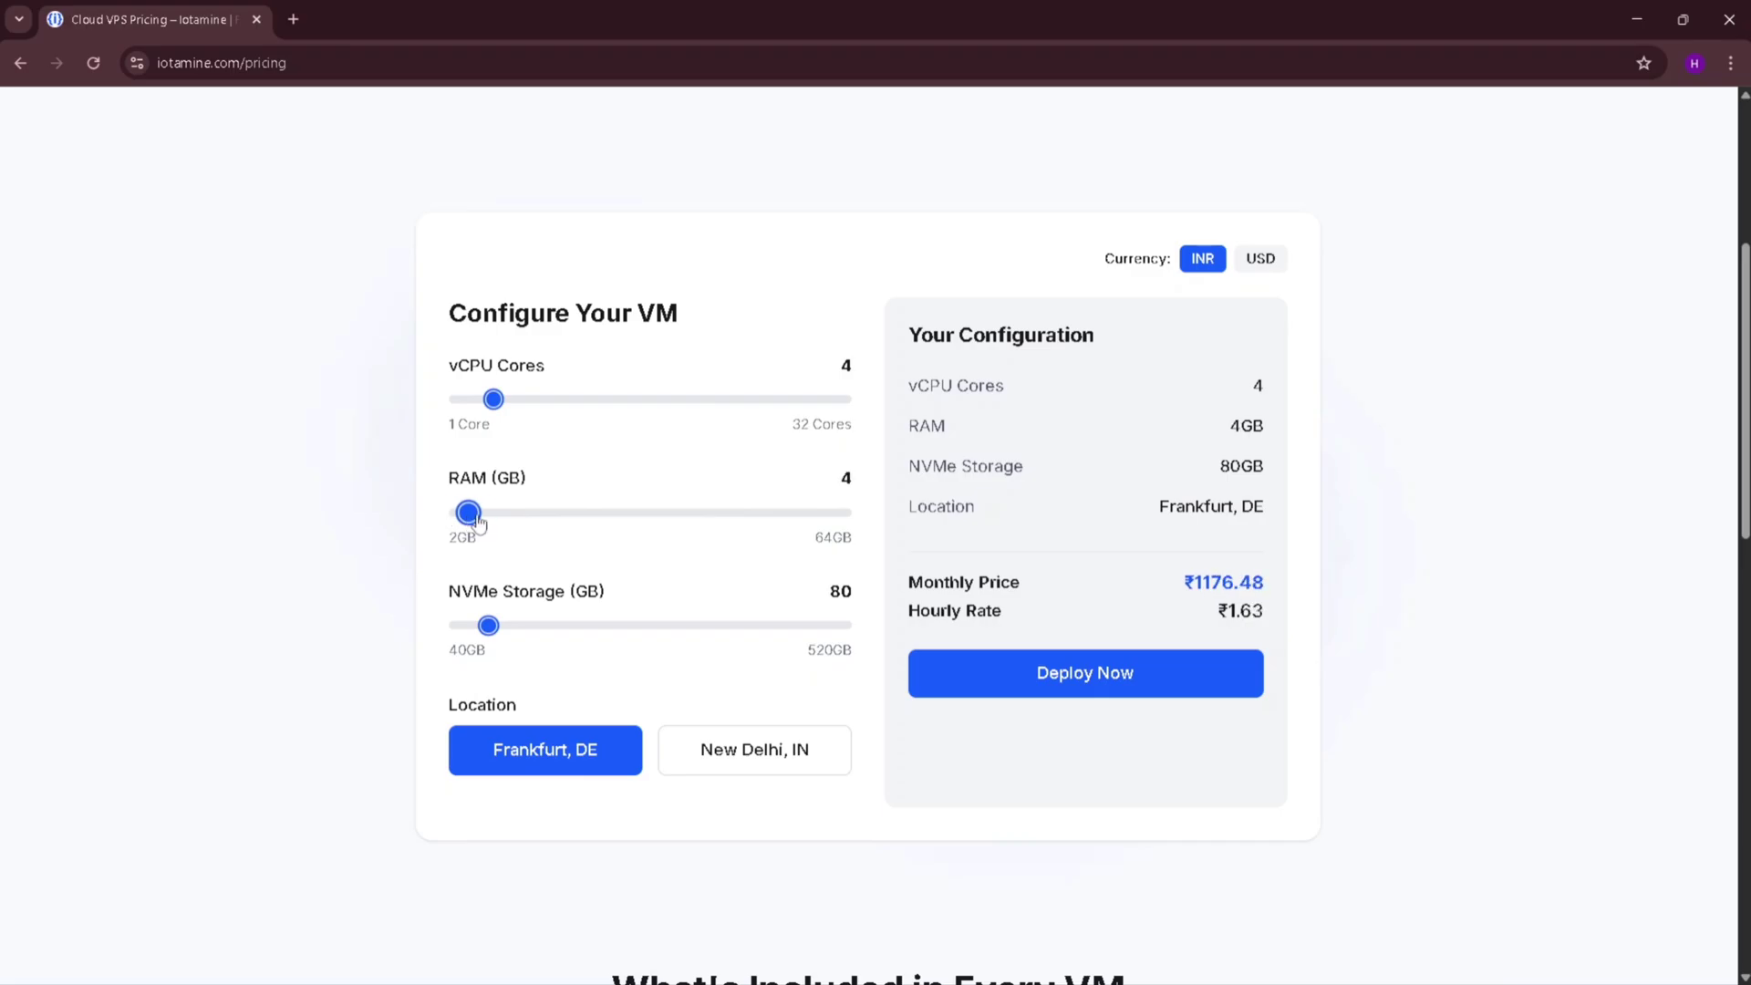
pyautogui.moveTo(494, 399); pyautogui.dragTo(362, 417)
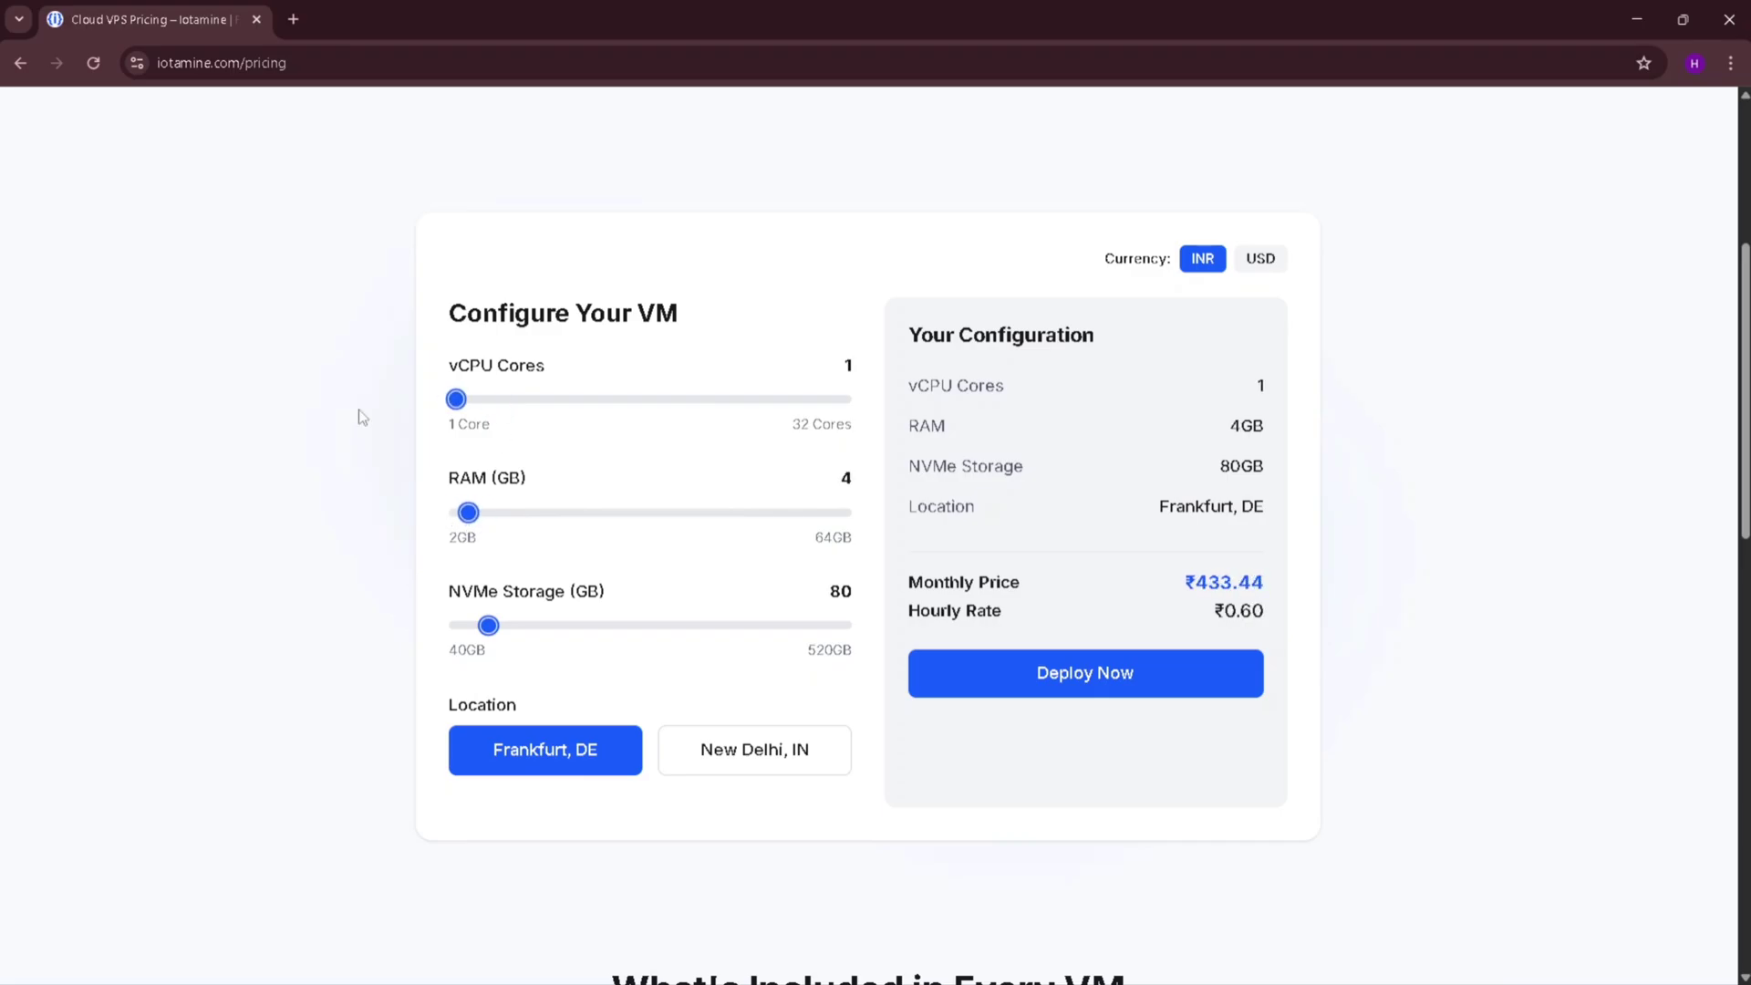
pyautogui.scroll(-1, 667, 448)
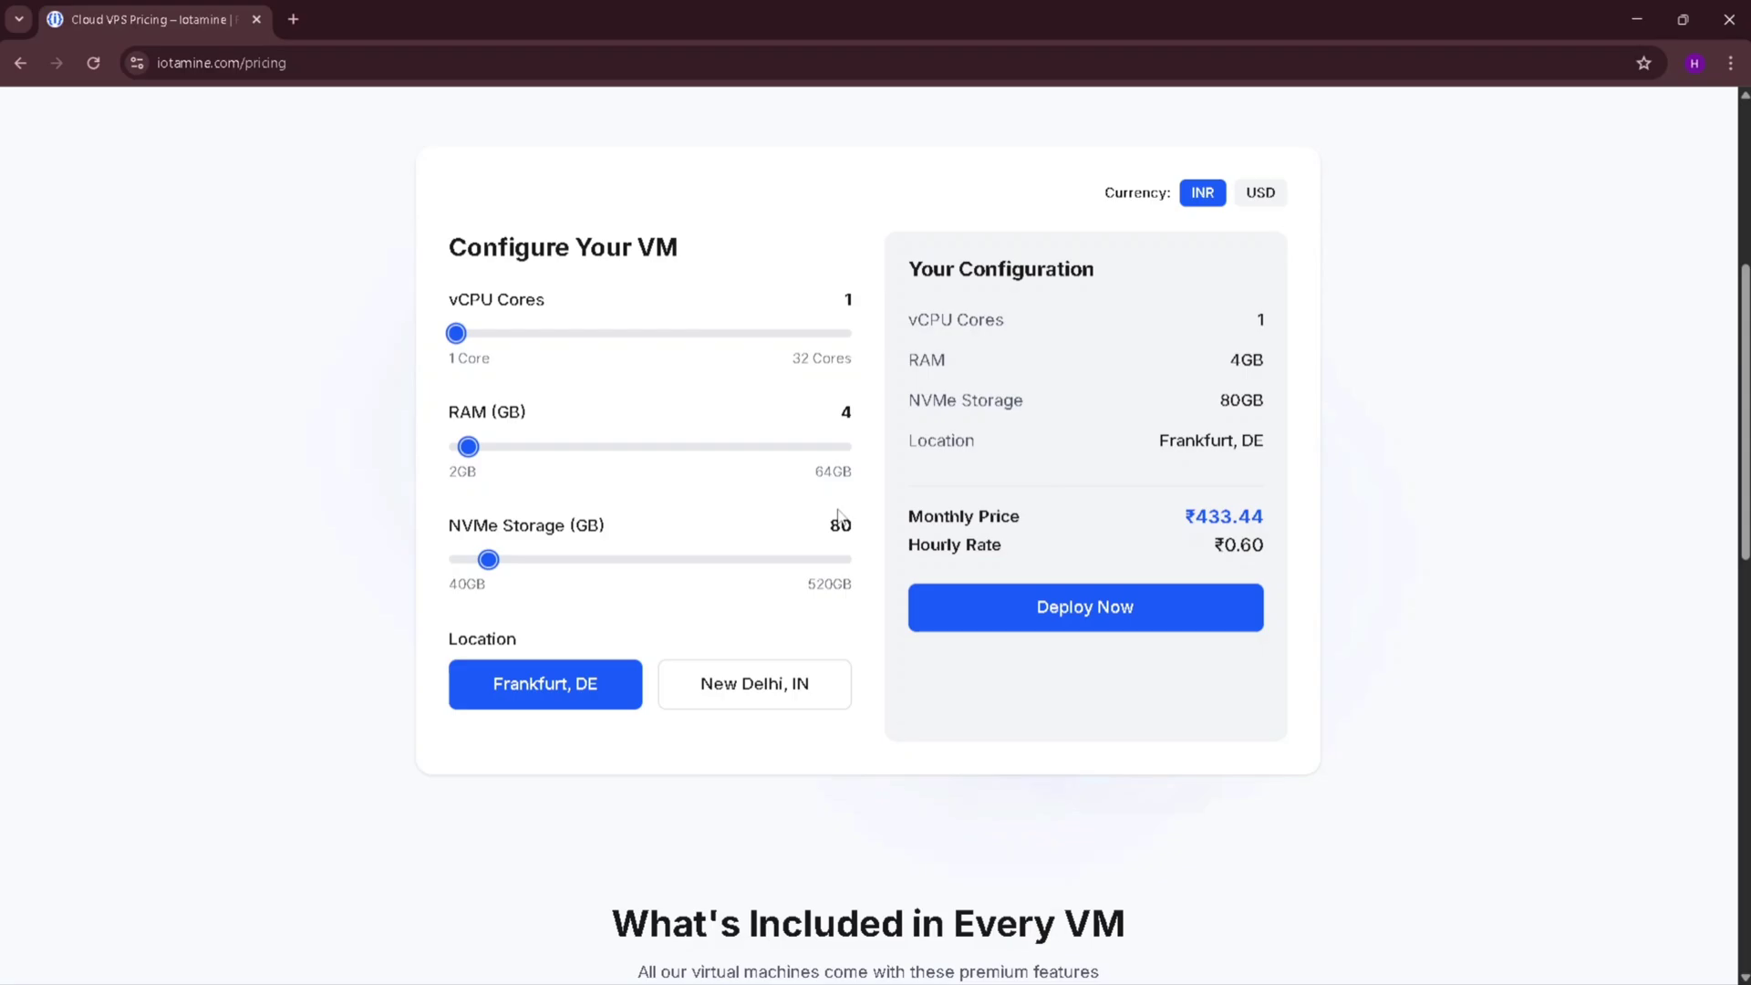
# Highlight the Monthly Price and the ₹0.60 Hourly Rate figures.
pyautogui.moveTo(913, 513); pyautogui.dragTo(1037, 496)
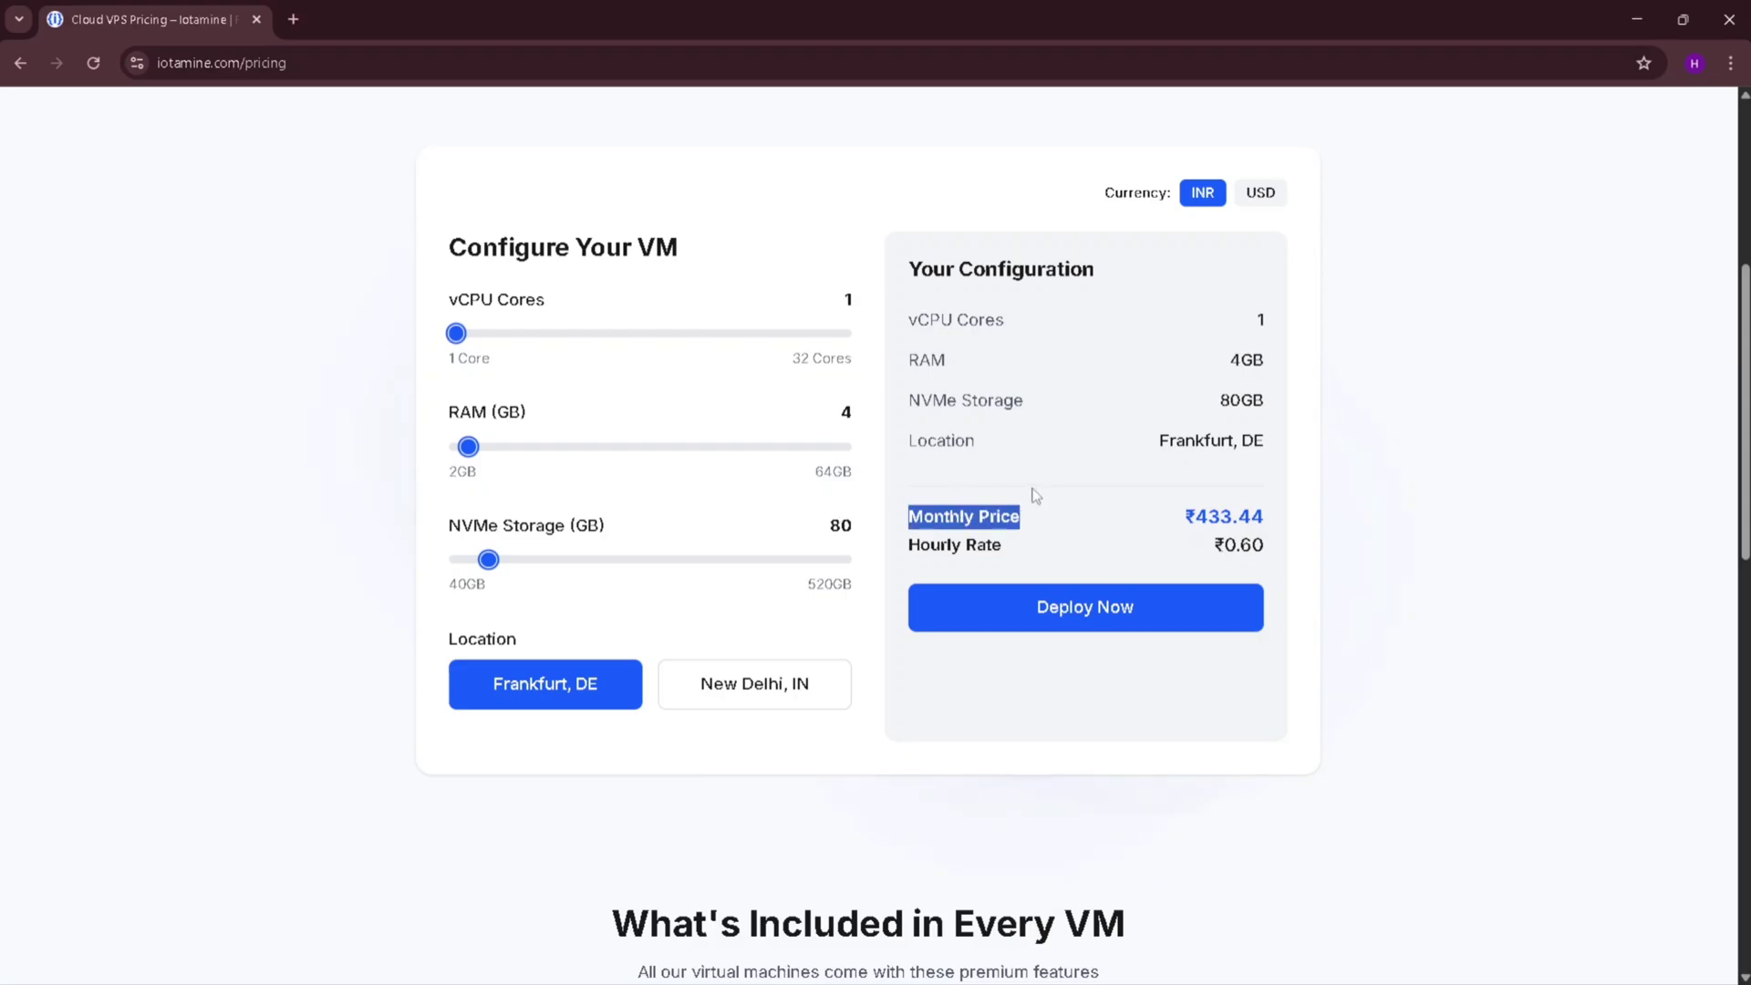
pyautogui.click(1082, 496)
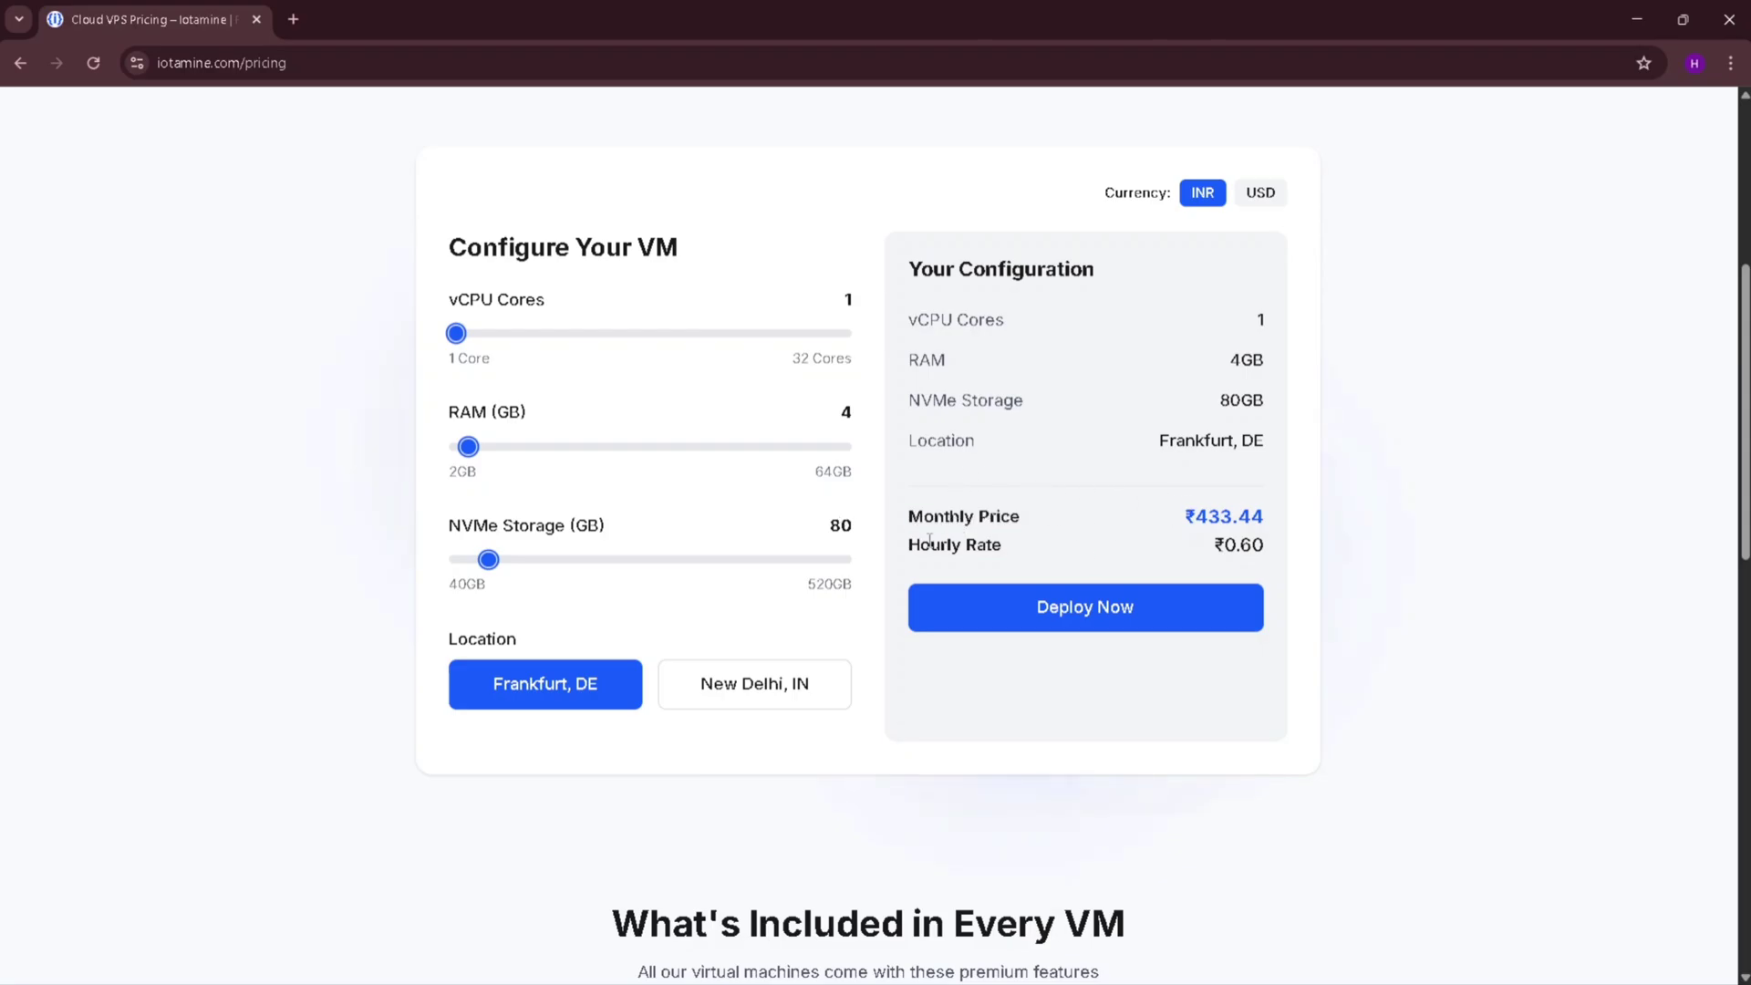
pyautogui.moveTo(905, 545); pyautogui.dragTo(1283, 546)
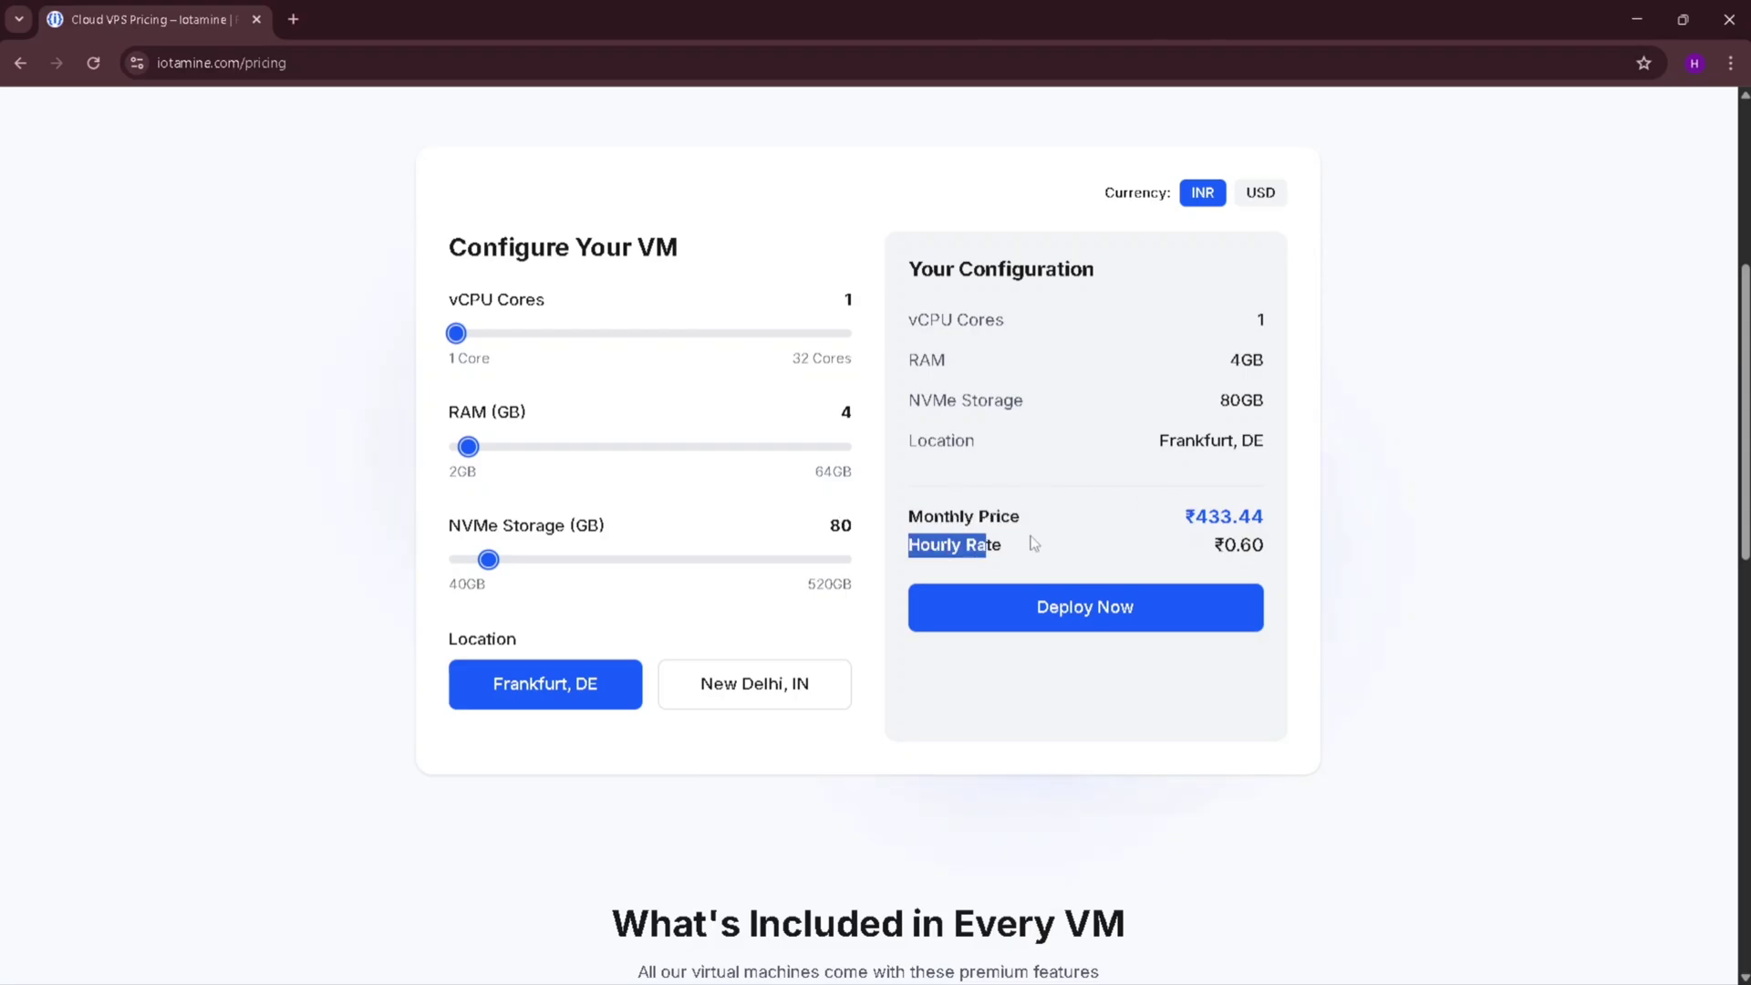
pyautogui.click(1280, 541)
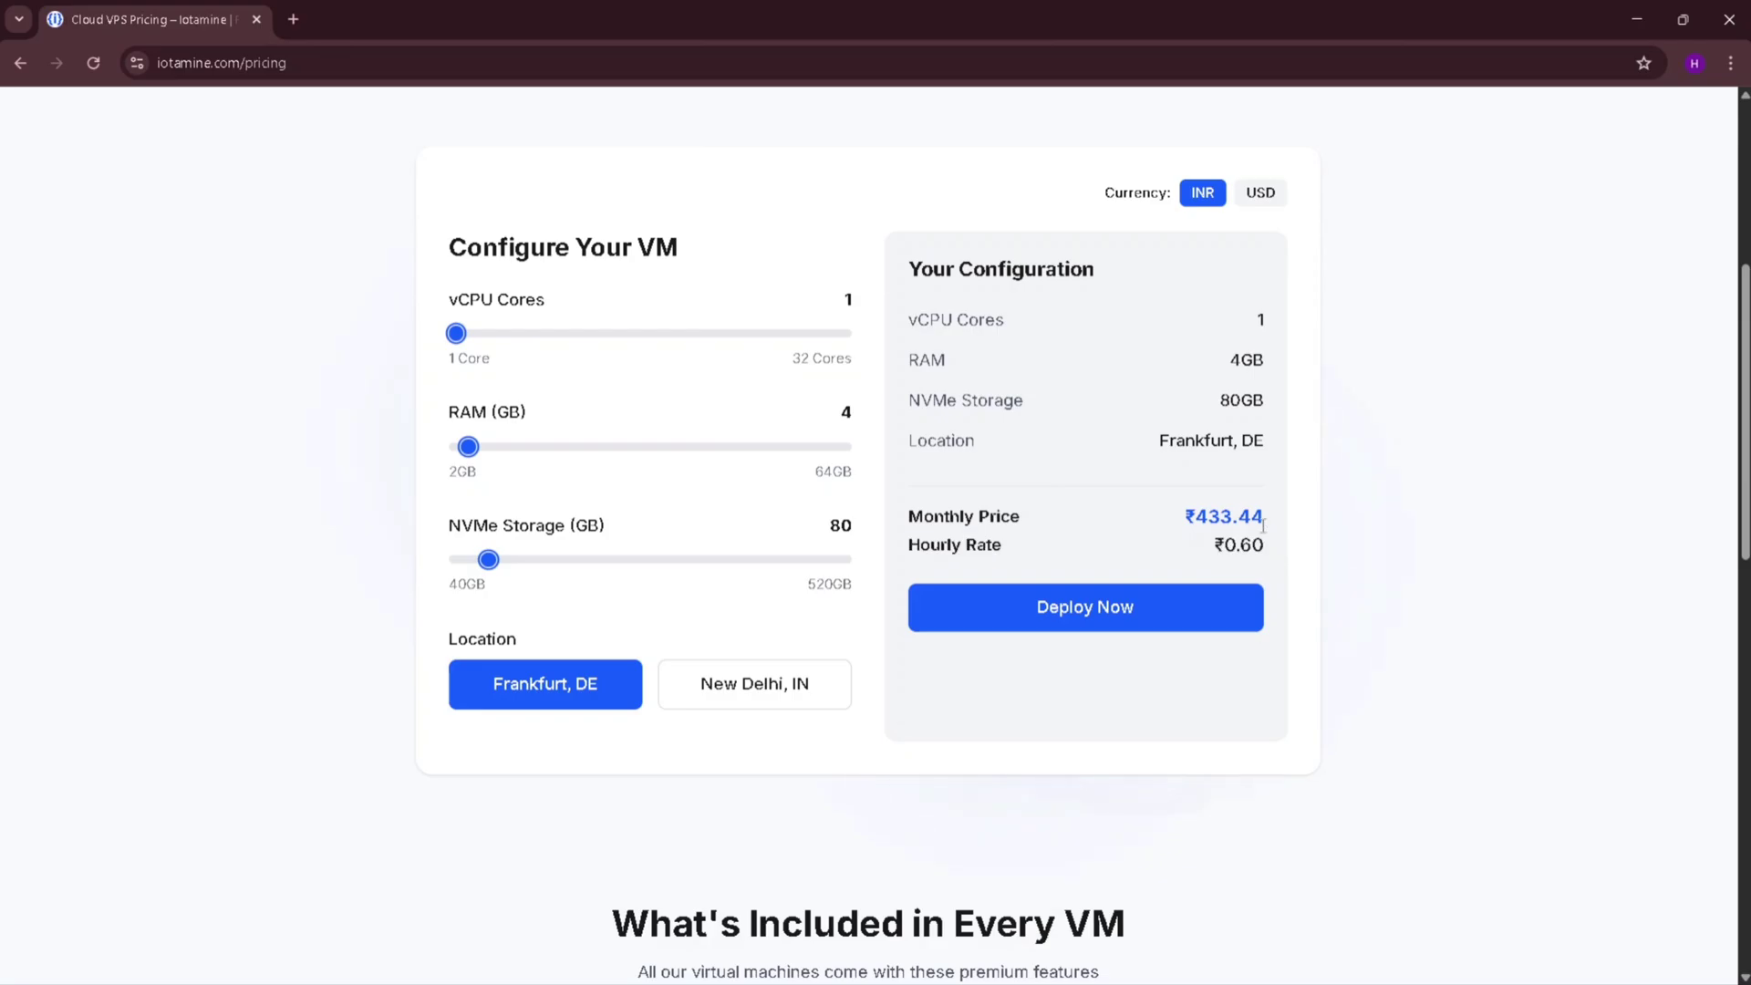
pyautogui.moveTo(1272, 544); pyautogui.dragTo(939, 563)
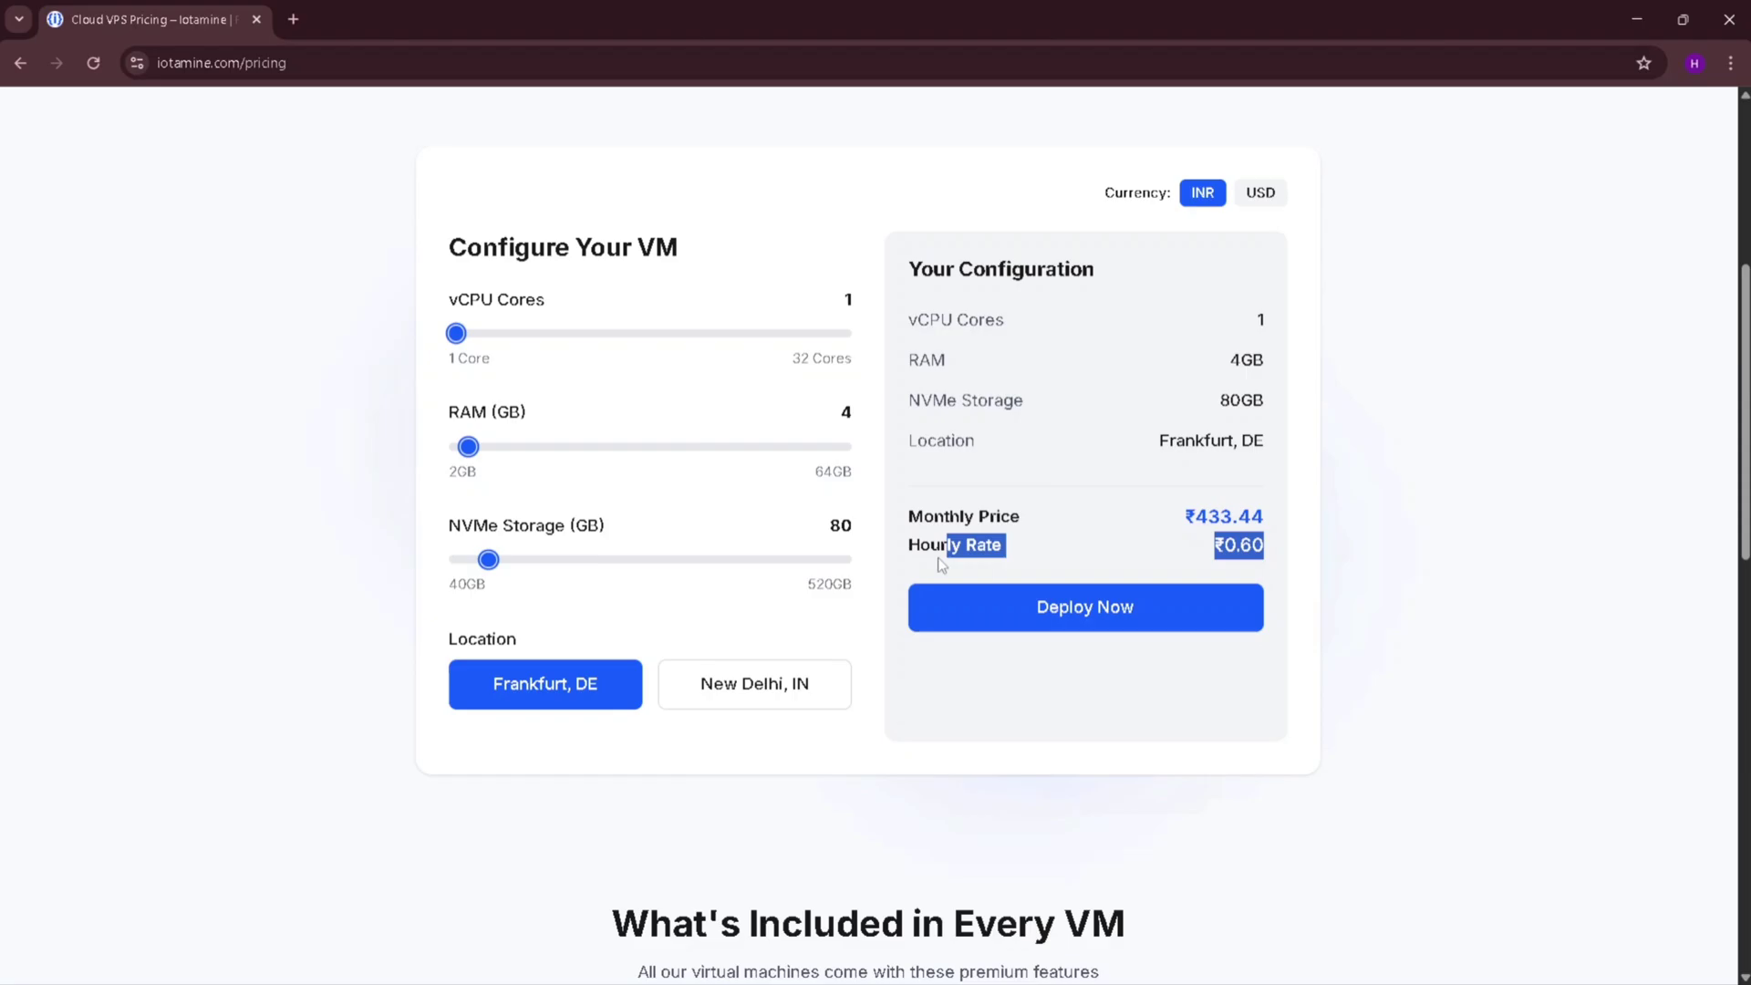
pyautogui.click(910, 563)
pyautogui.moveTo(1206, 547)
pyautogui.mouseDown()
pyautogui.moveTo(1269, 545)
pyautogui.moveTo(1220, 544)
pyautogui.mouseUp()
pyautogui.click(1220, 545)
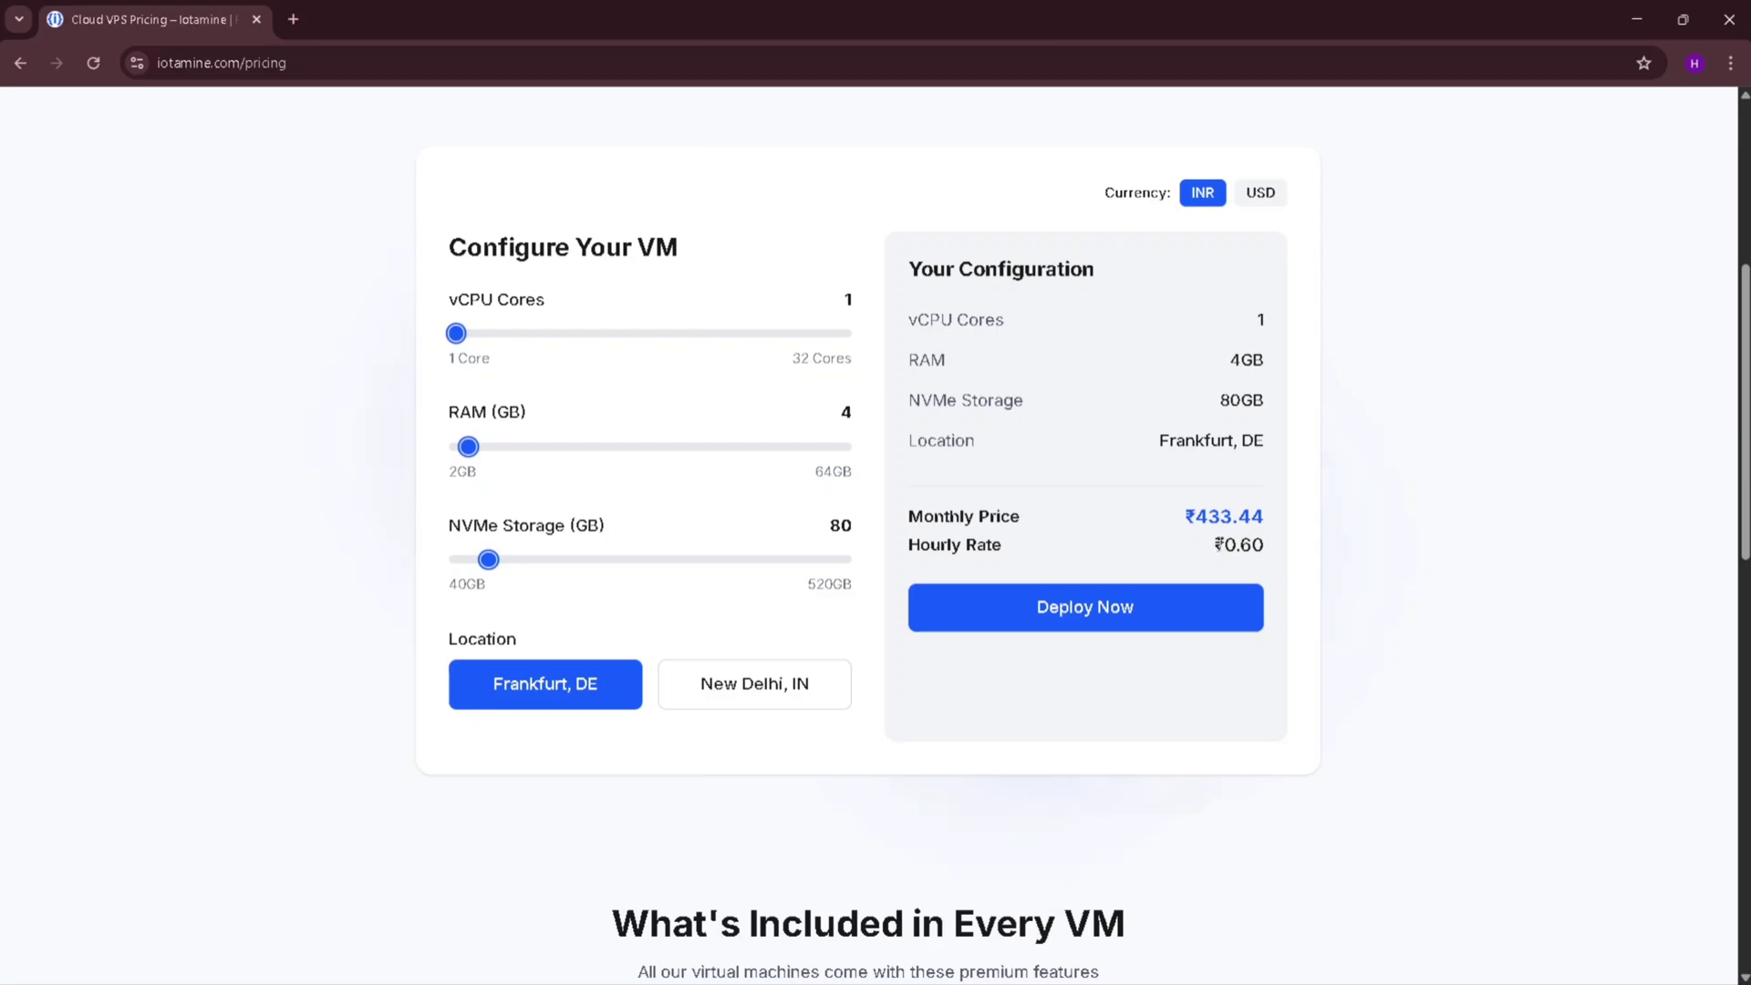
pyautogui.moveTo(1220, 544); pyautogui.dragTo(1267, 546)
pyautogui.click(1267, 546)
# View Iotamine's sign-in and create-account pages, then start a blank browser tab.
pyautogui.scroll(5, 1393, 397)
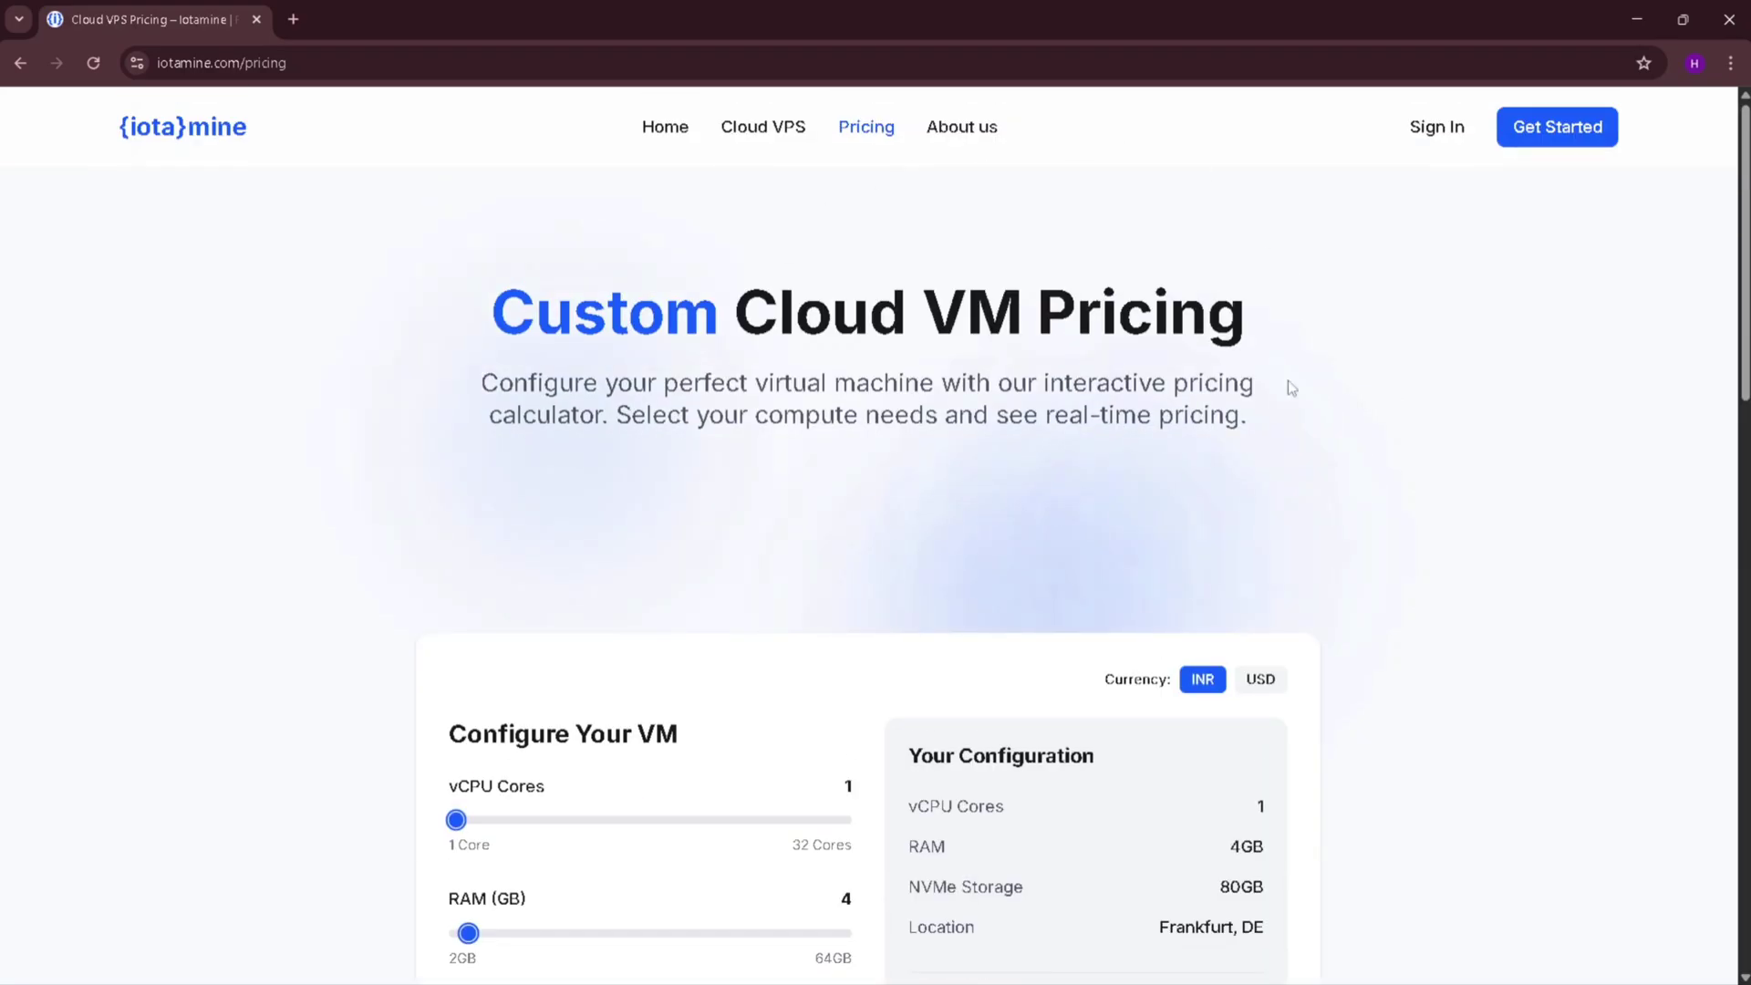
pyautogui.click(1433, 126)
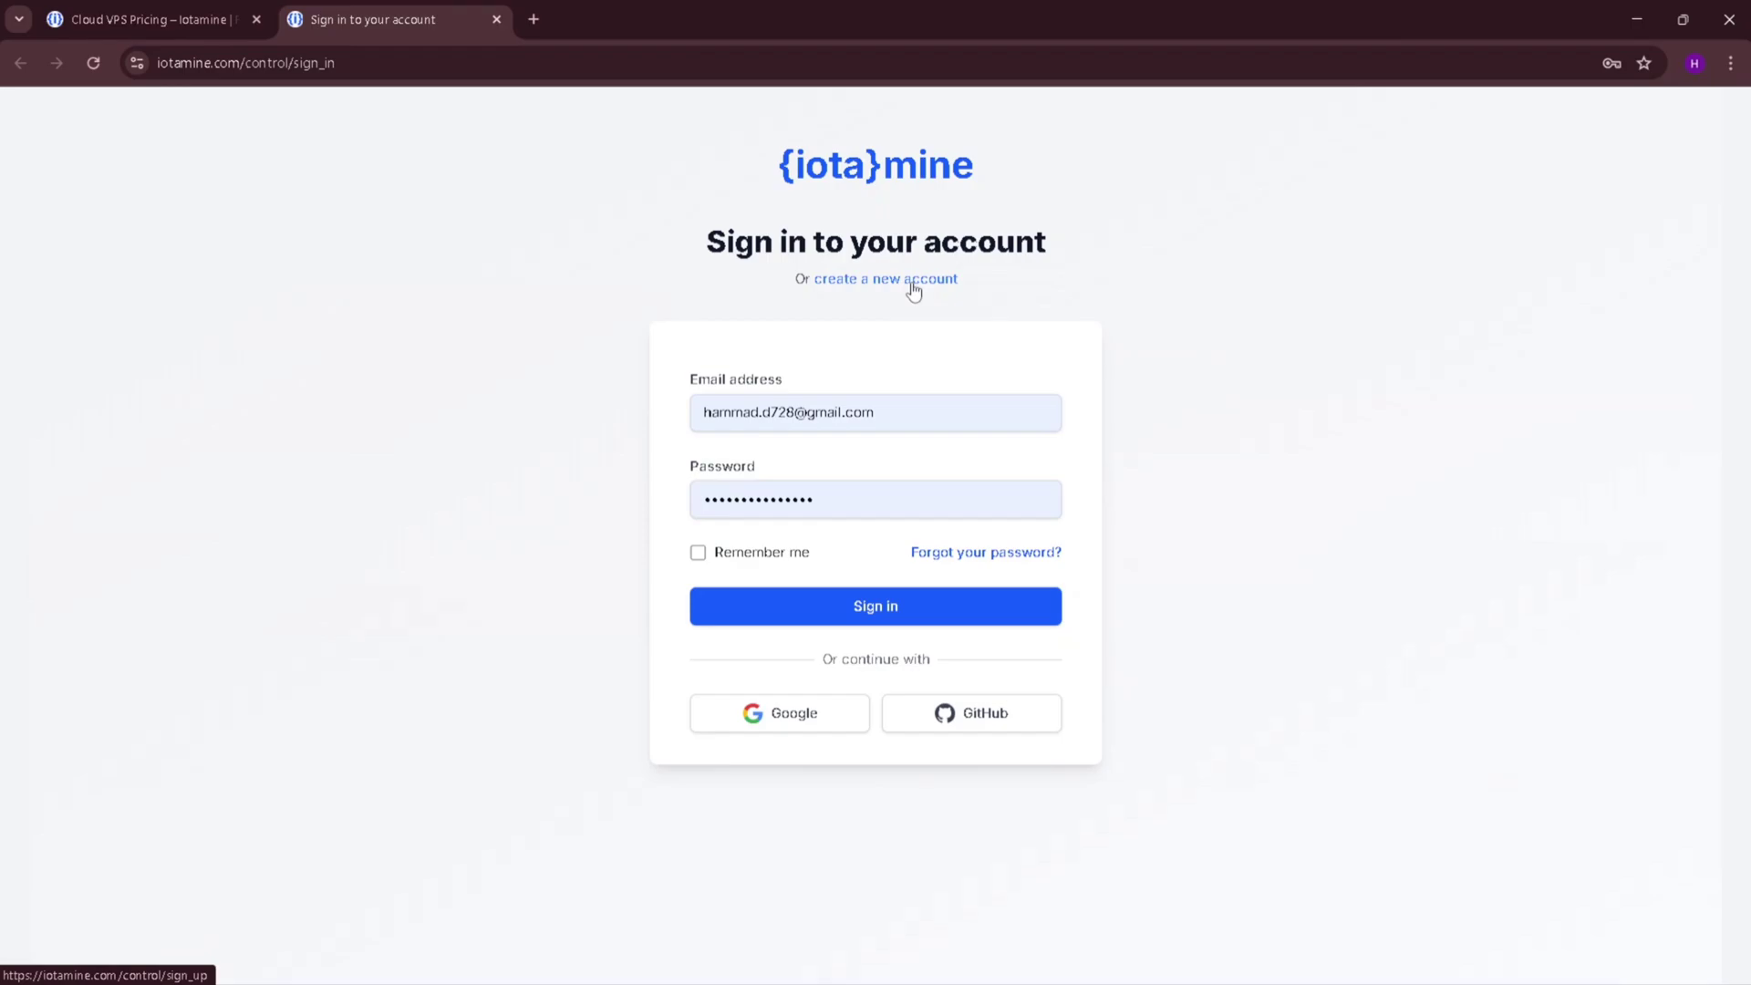
pyautogui.click(915, 280)
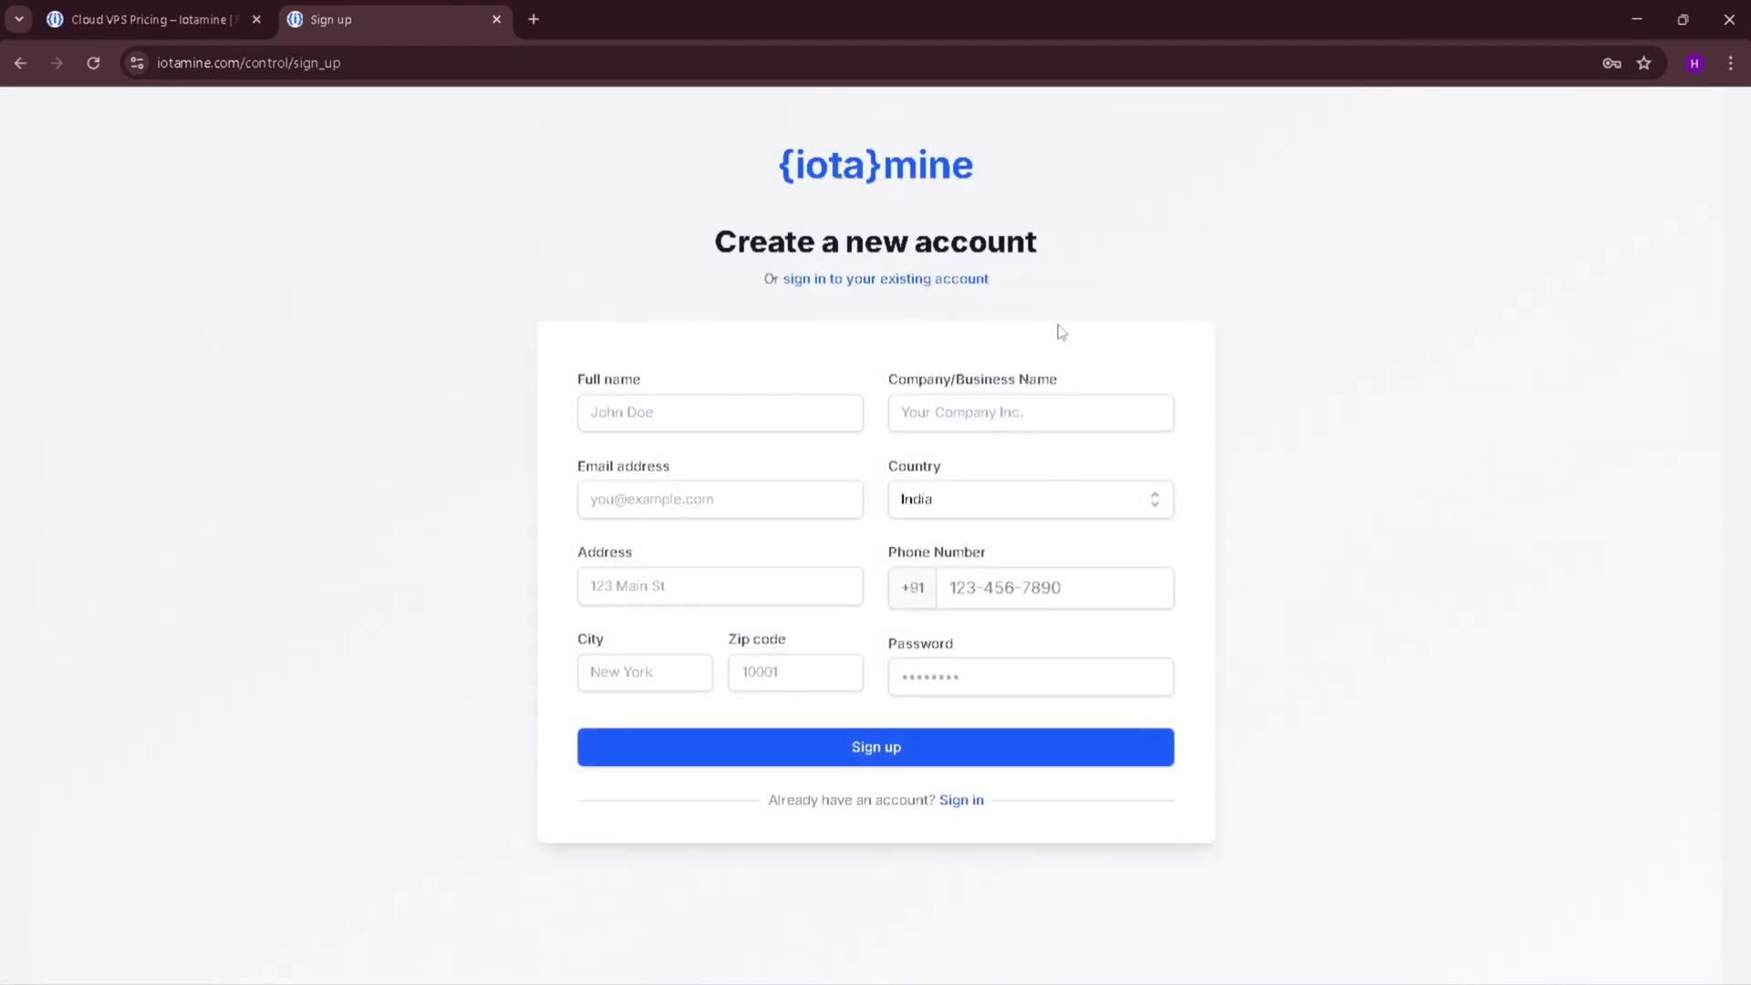
pyautogui.click(533, 19)
# Follow the link in Gmail's 'Activate your Iotamine account' email, then sign in to Iotamine.
pyautogui.click(754, 517)
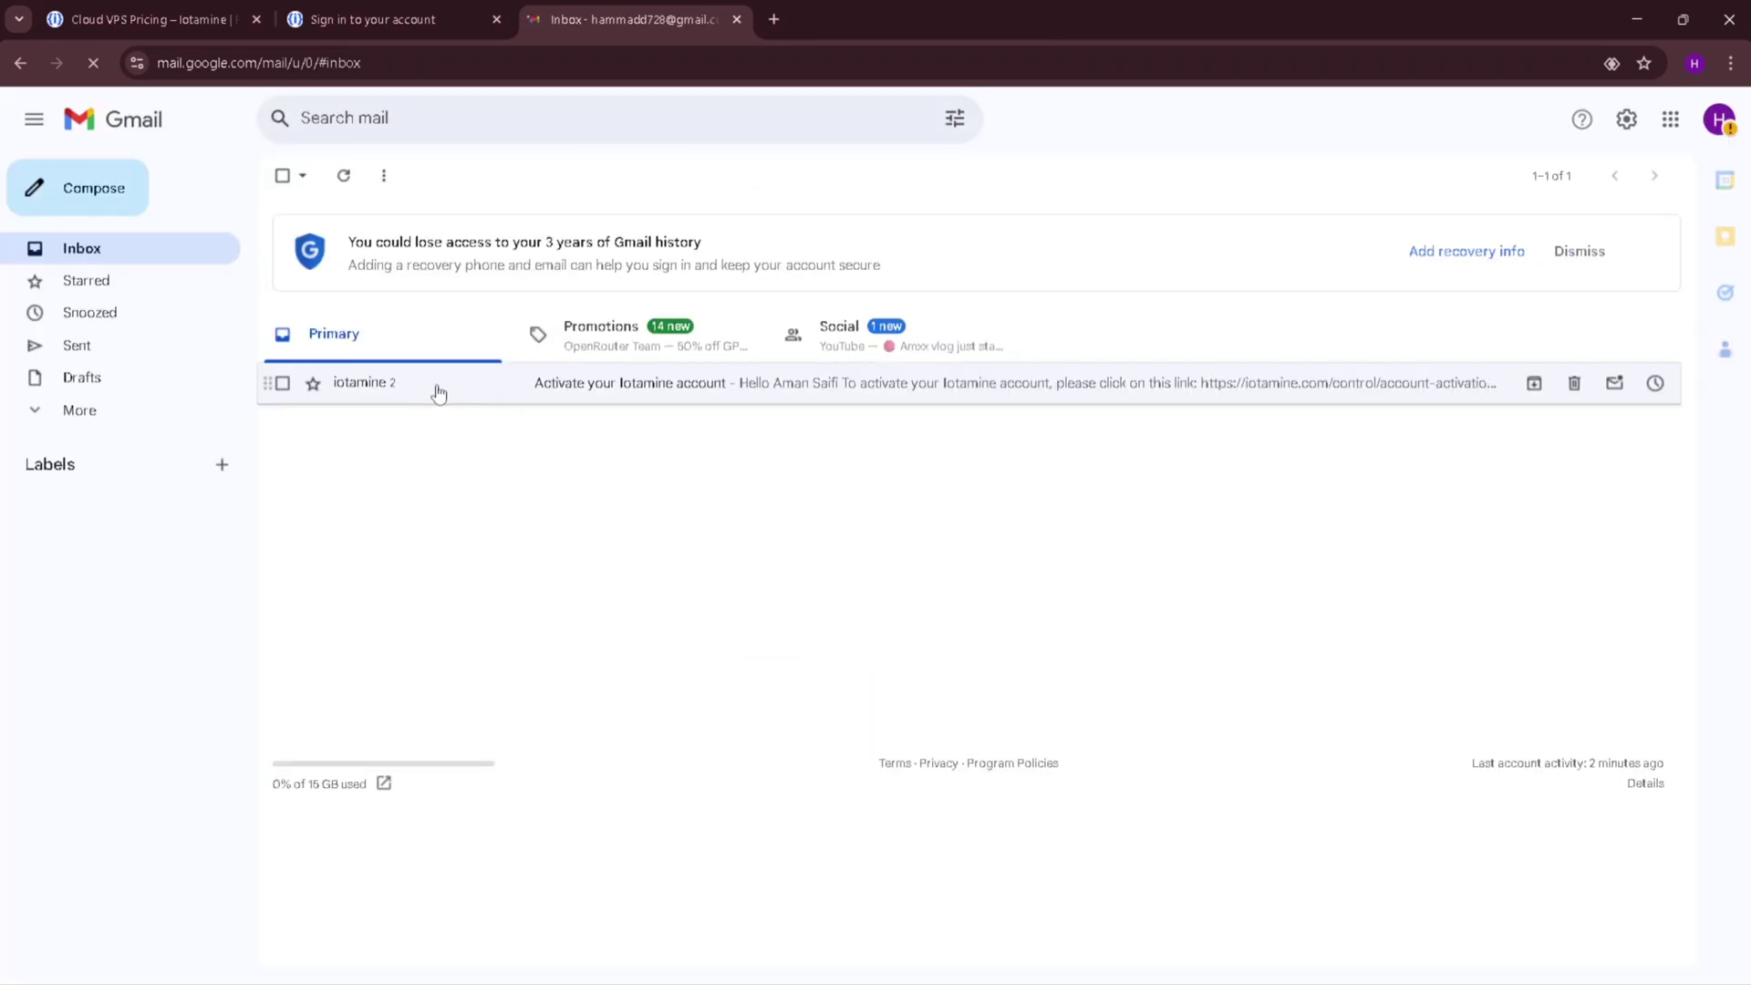
pyautogui.click(598, 383)
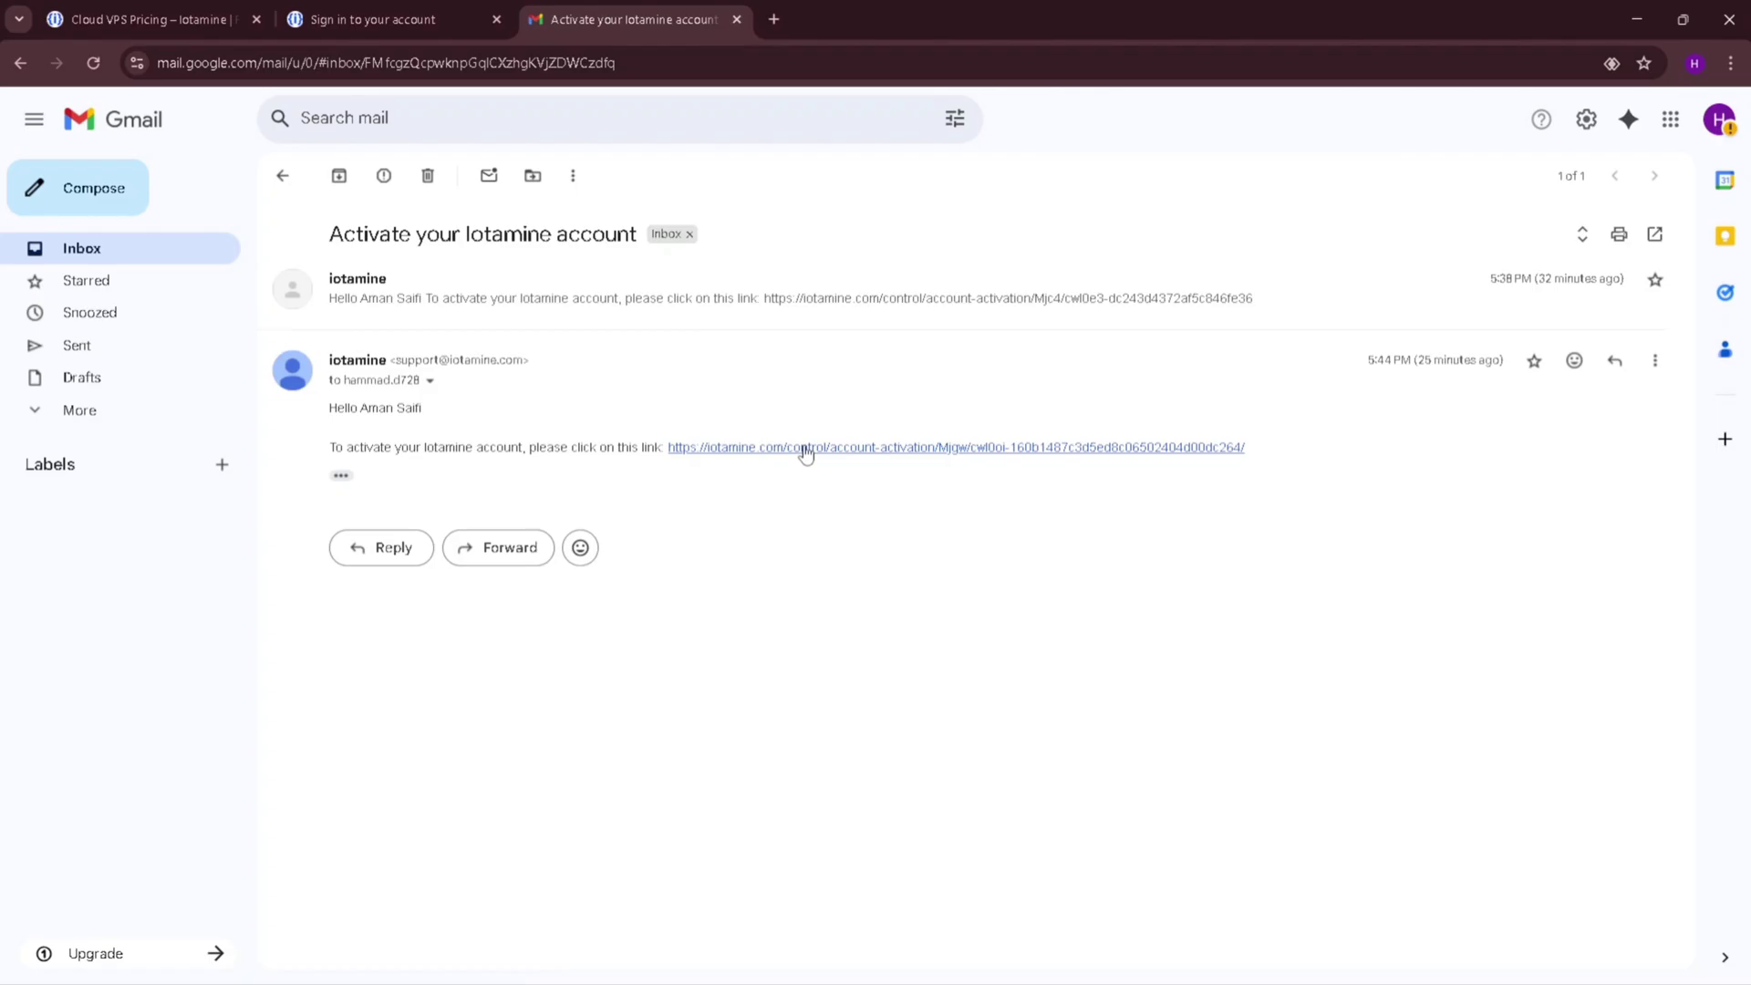
pyautogui.click(806, 448)
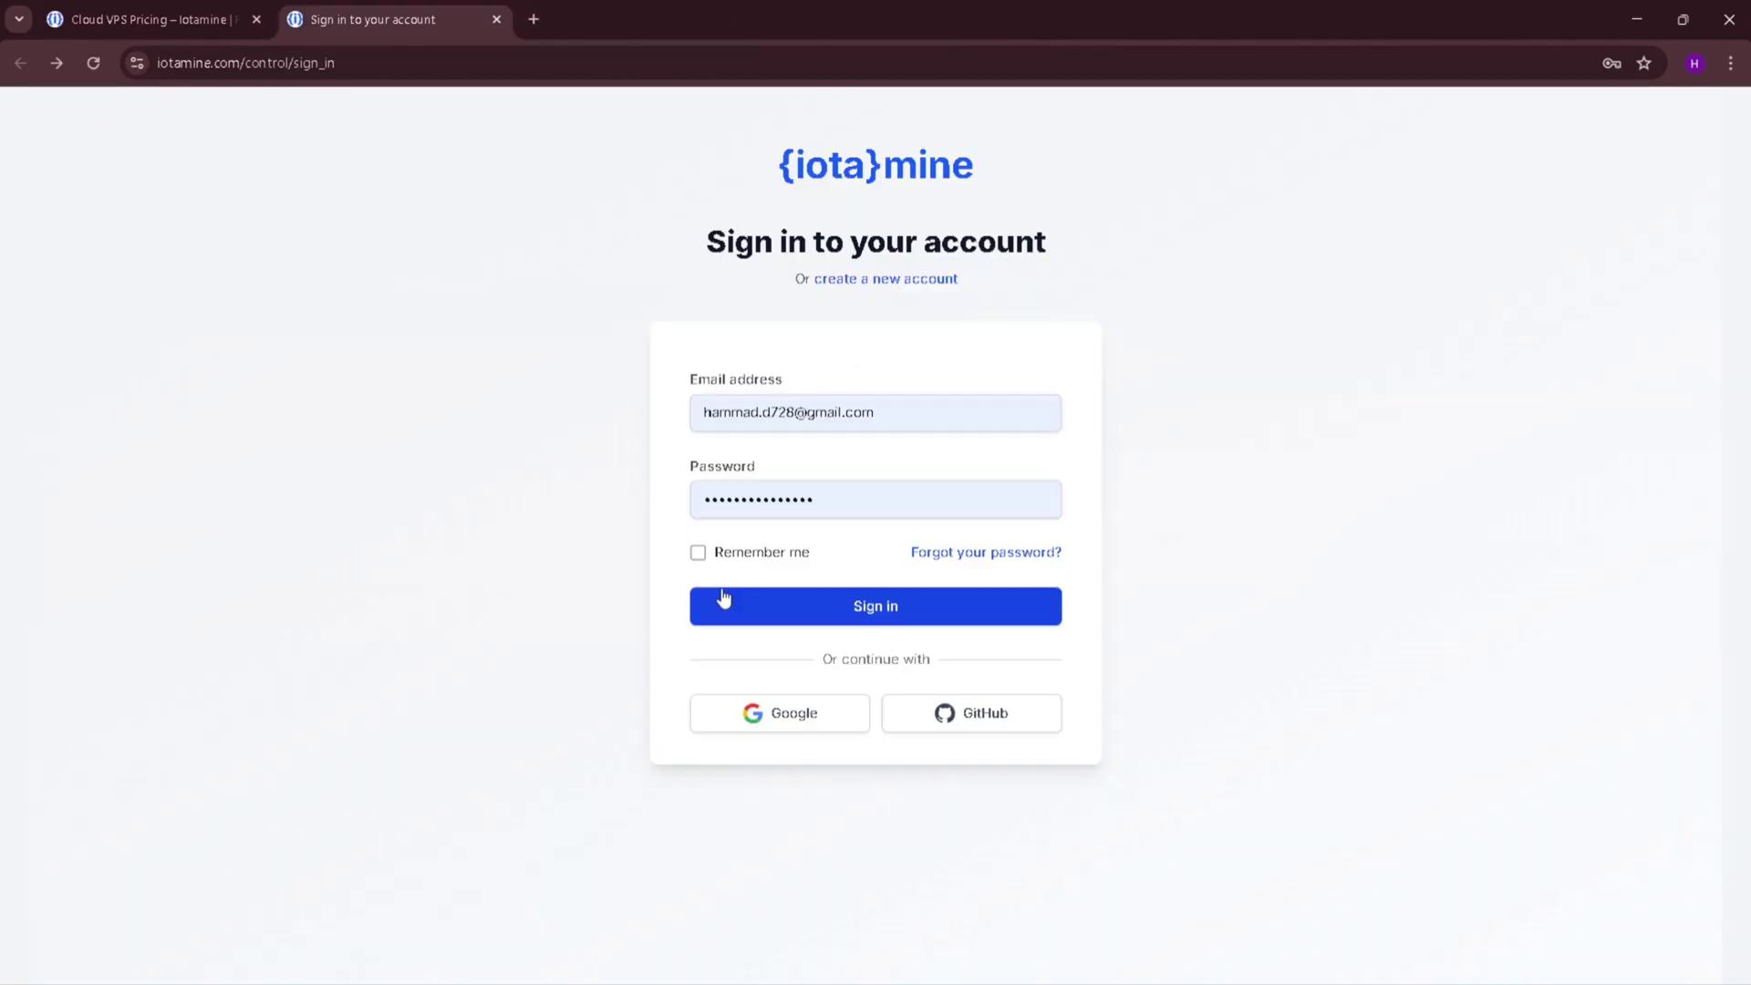
pyautogui.click(723, 595)
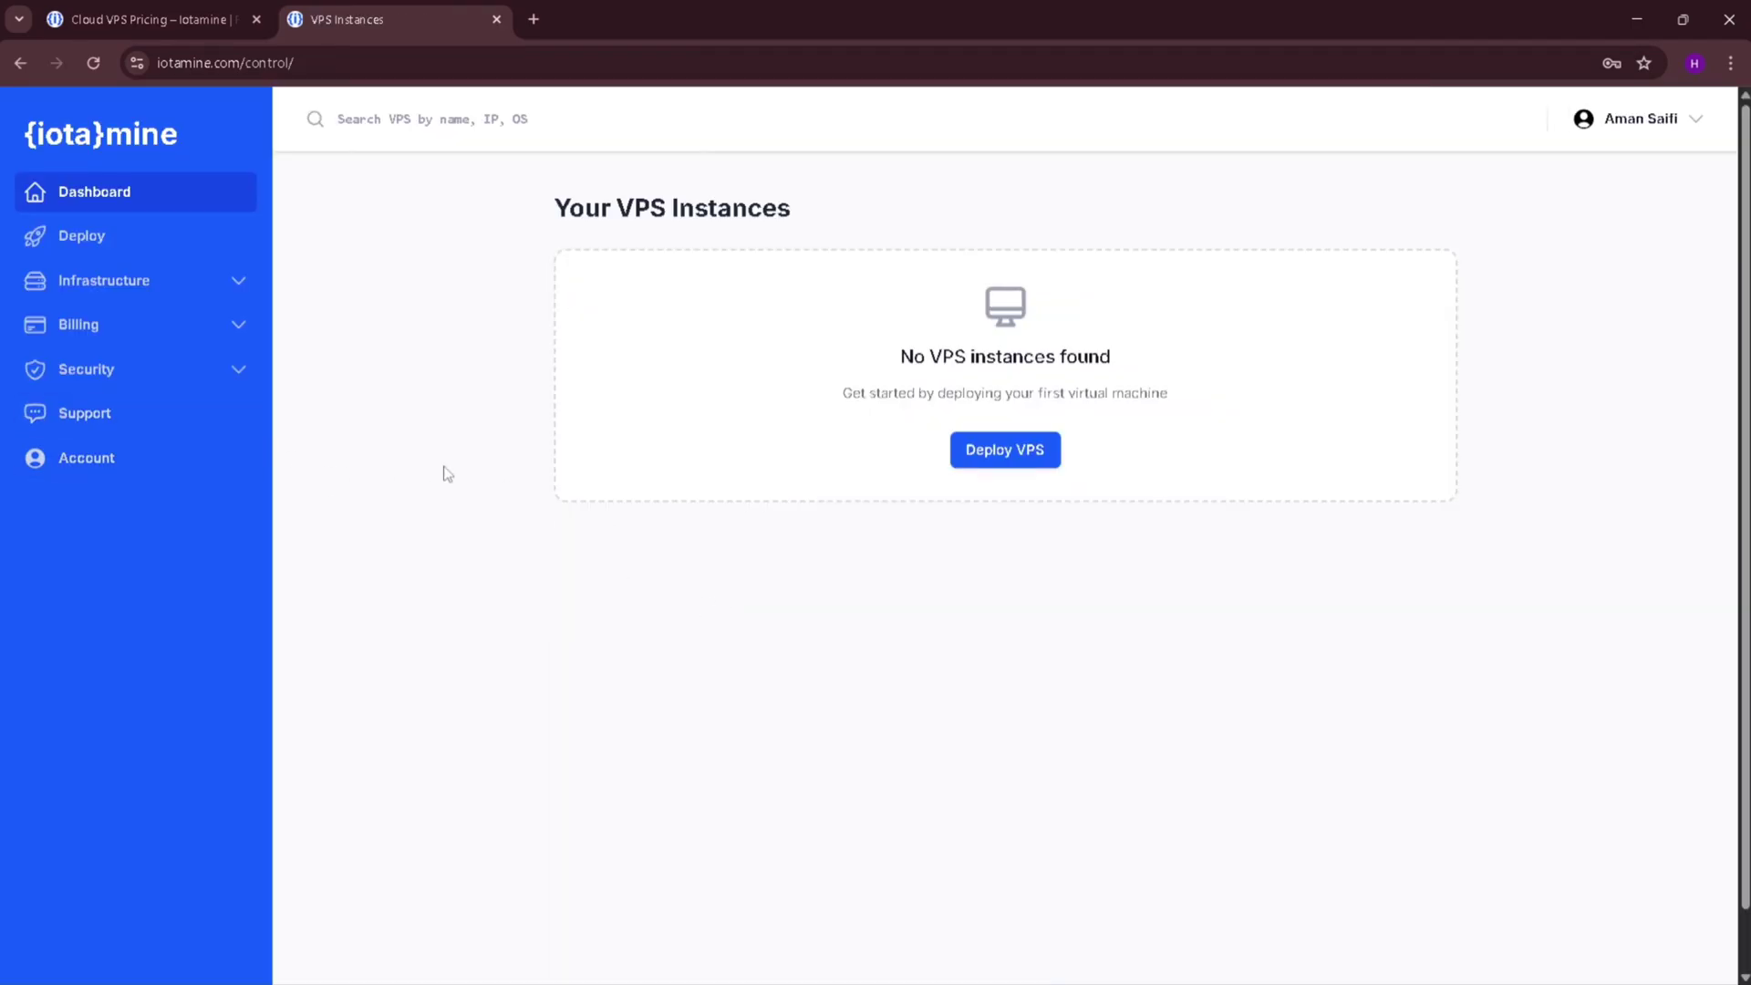
# Add ₹500 via RazorPay on Account Billing, raising the balance to ₹1300.00.
pyautogui.click(155, 326)
pyautogui.click(150, 369)
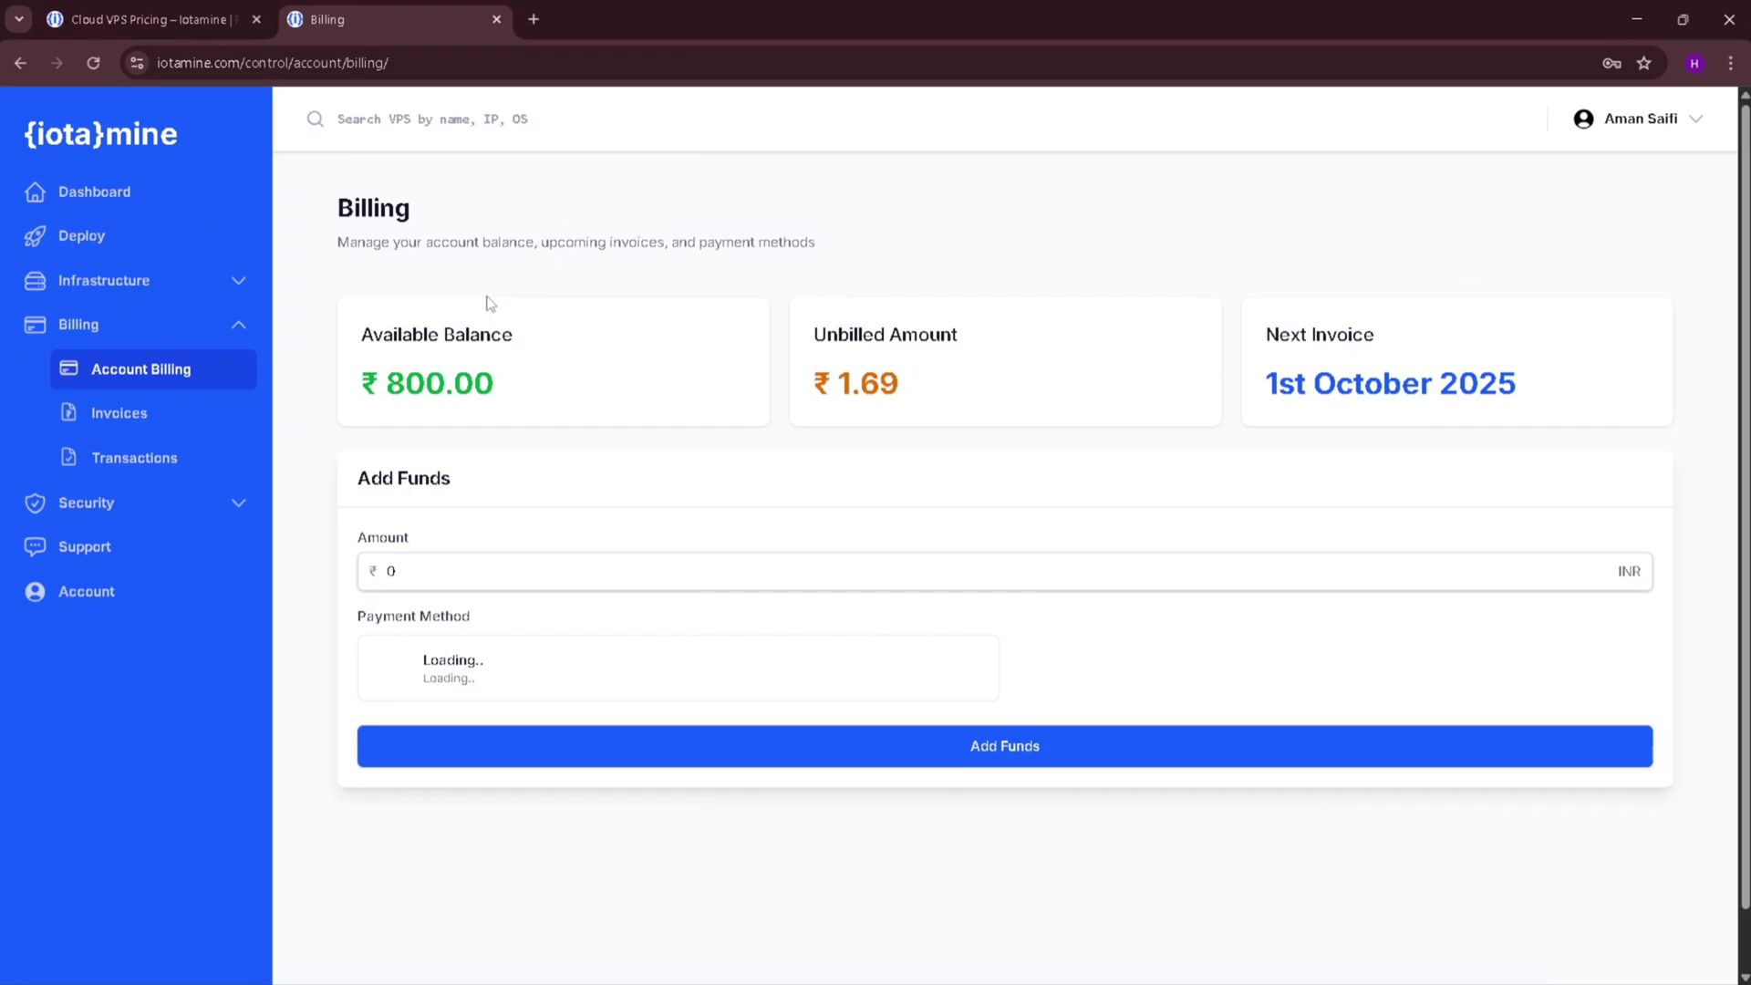
pyautogui.click(637, 764)
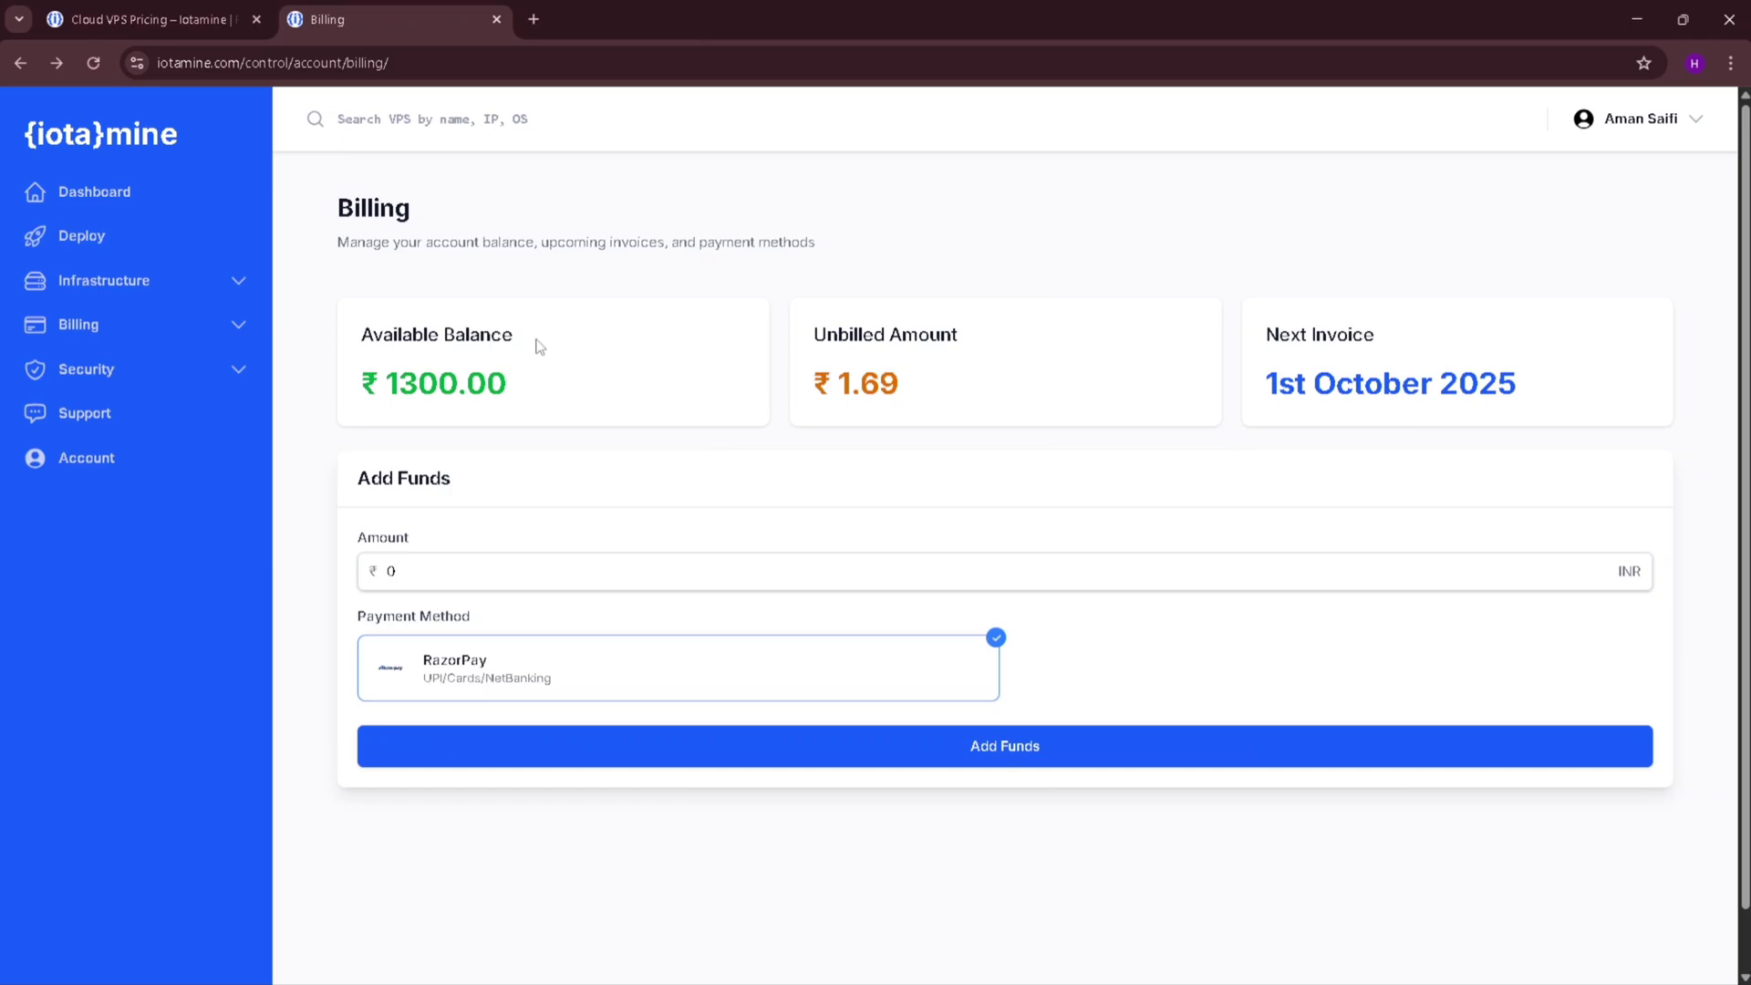
pyautogui.moveTo(387, 373); pyautogui.dragTo(543, 371)
pyautogui.click(543, 371)
# Deploy Ubuntu 24.04 server 'myserver' with 2 cores, 4 GB RAM and a saved root password.
pyautogui.click(156, 230)
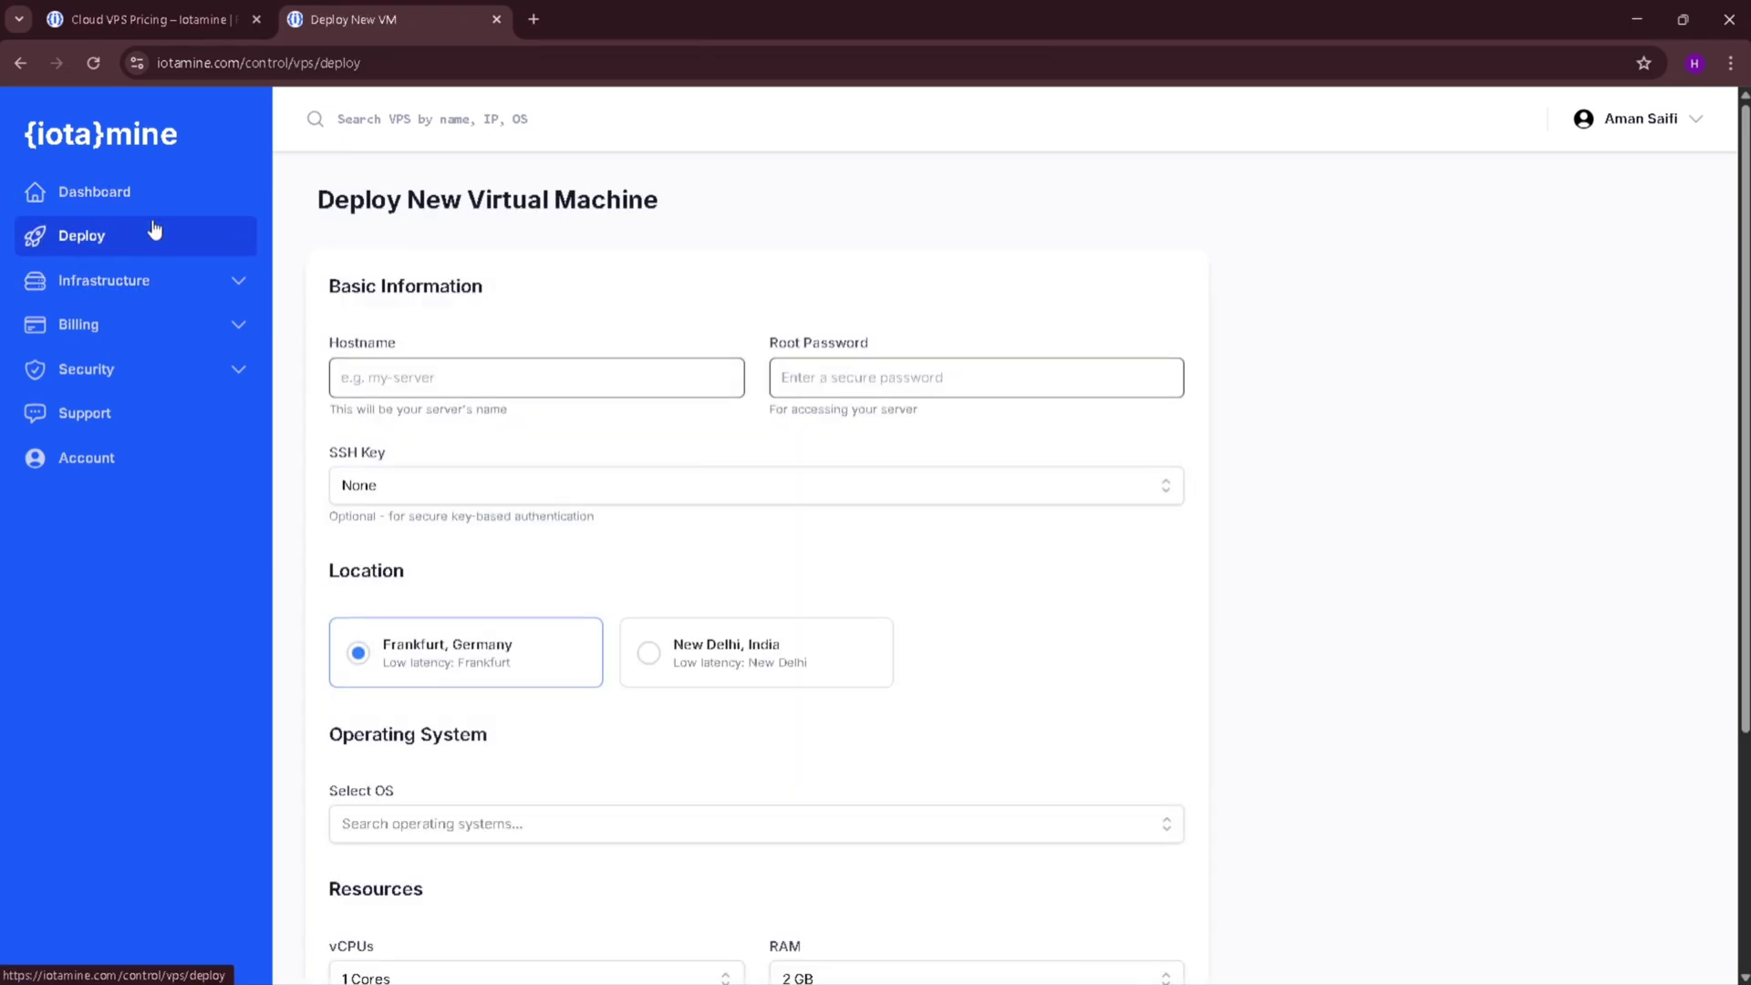
pyautogui.click(454, 374)
pyautogui.doubleClick(374, 350)
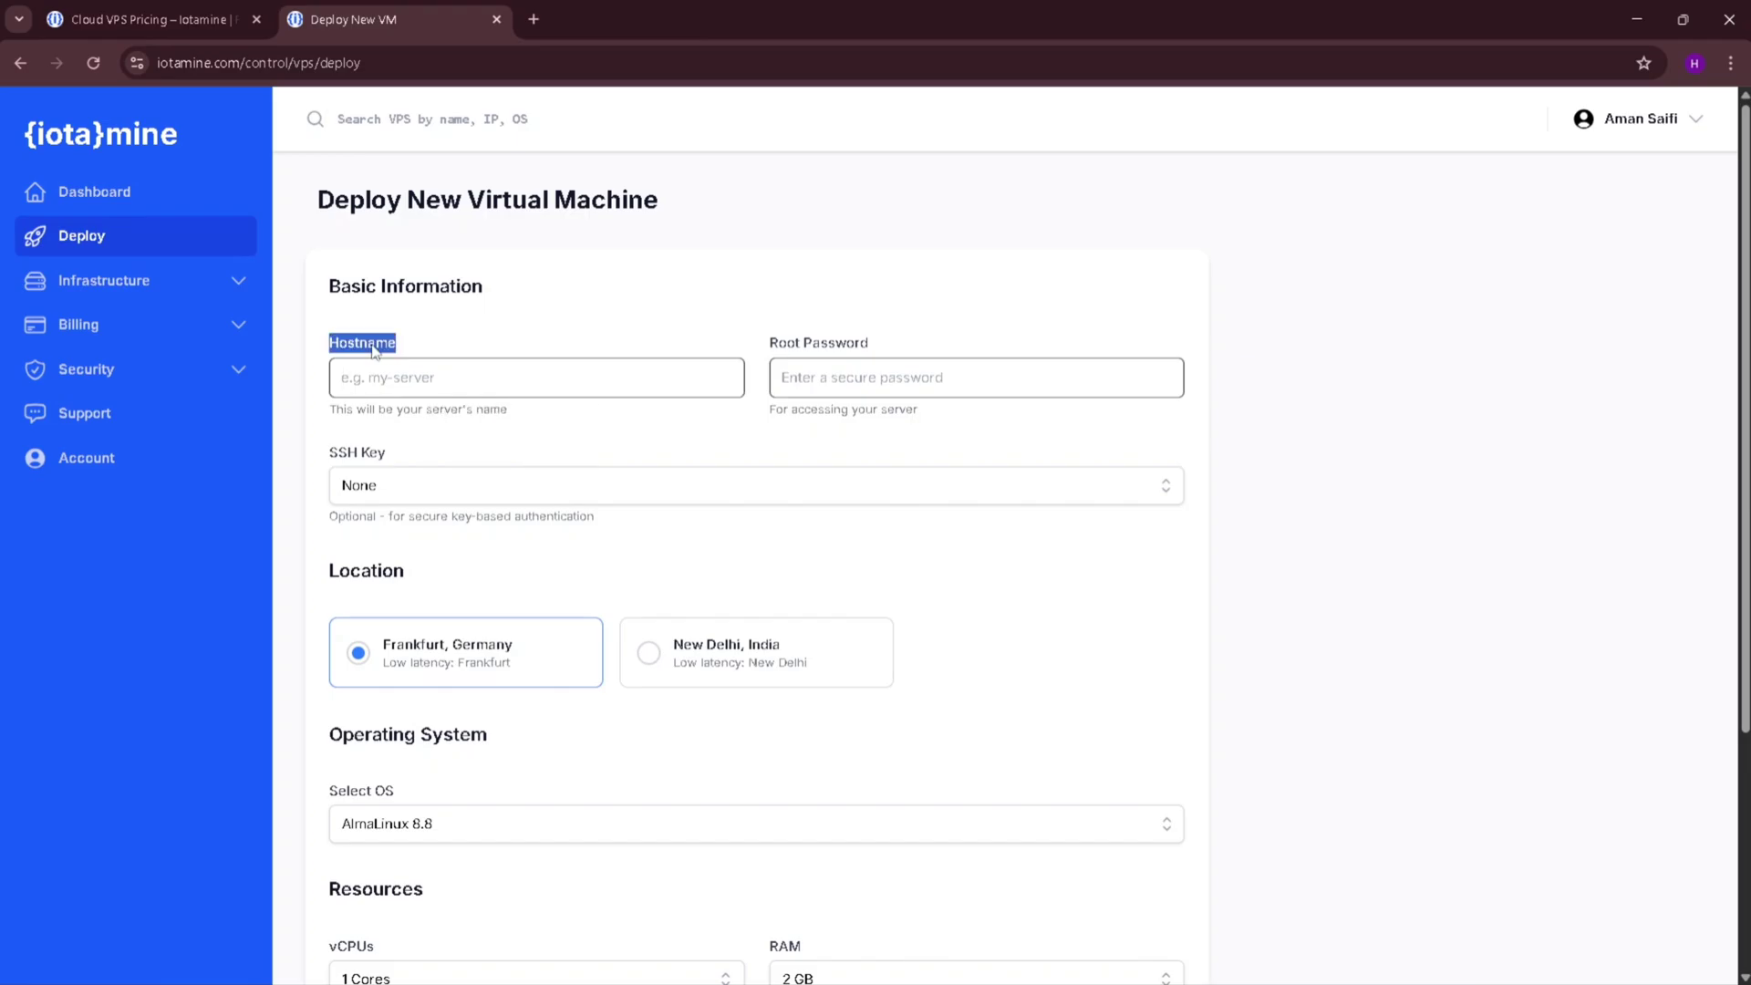
pyautogui.click(422, 374)
pyautogui.click(516, 425)
pyautogui.write('myserver')
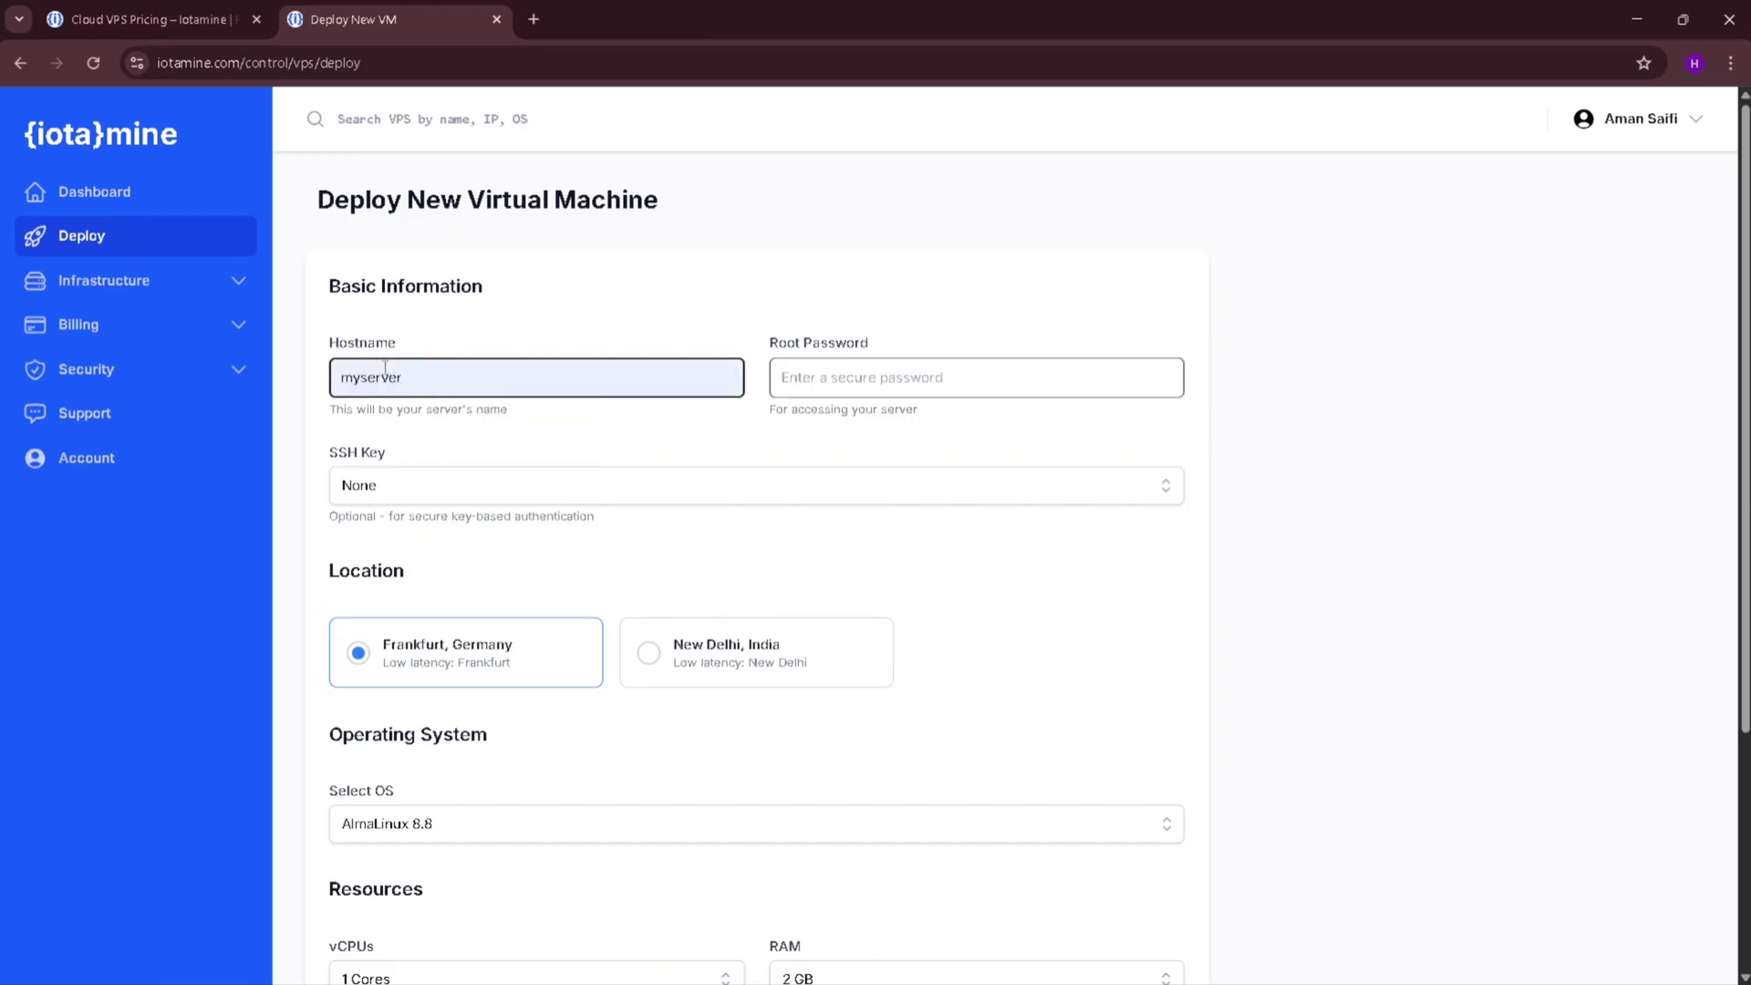
pyautogui.click(786, 383)
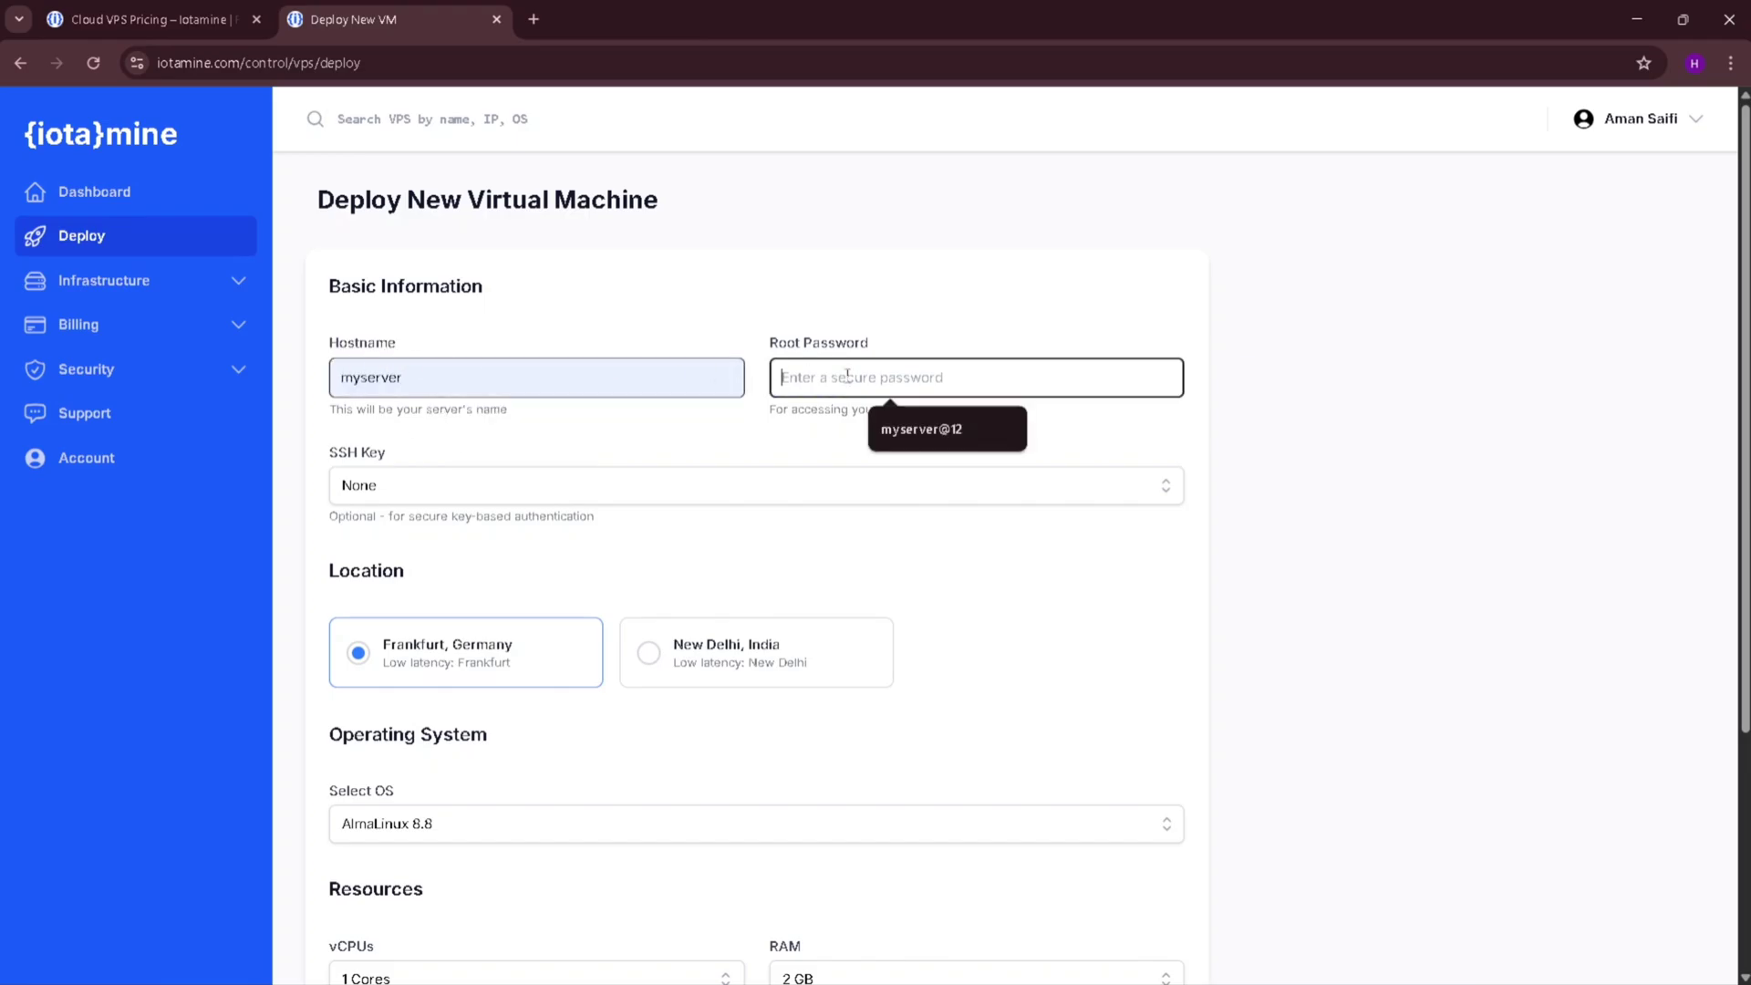
pyautogui.click(931, 429)
pyautogui.moveTo(848, 382); pyautogui.dragTo(755, 381)
pyautogui.click(756, 381)
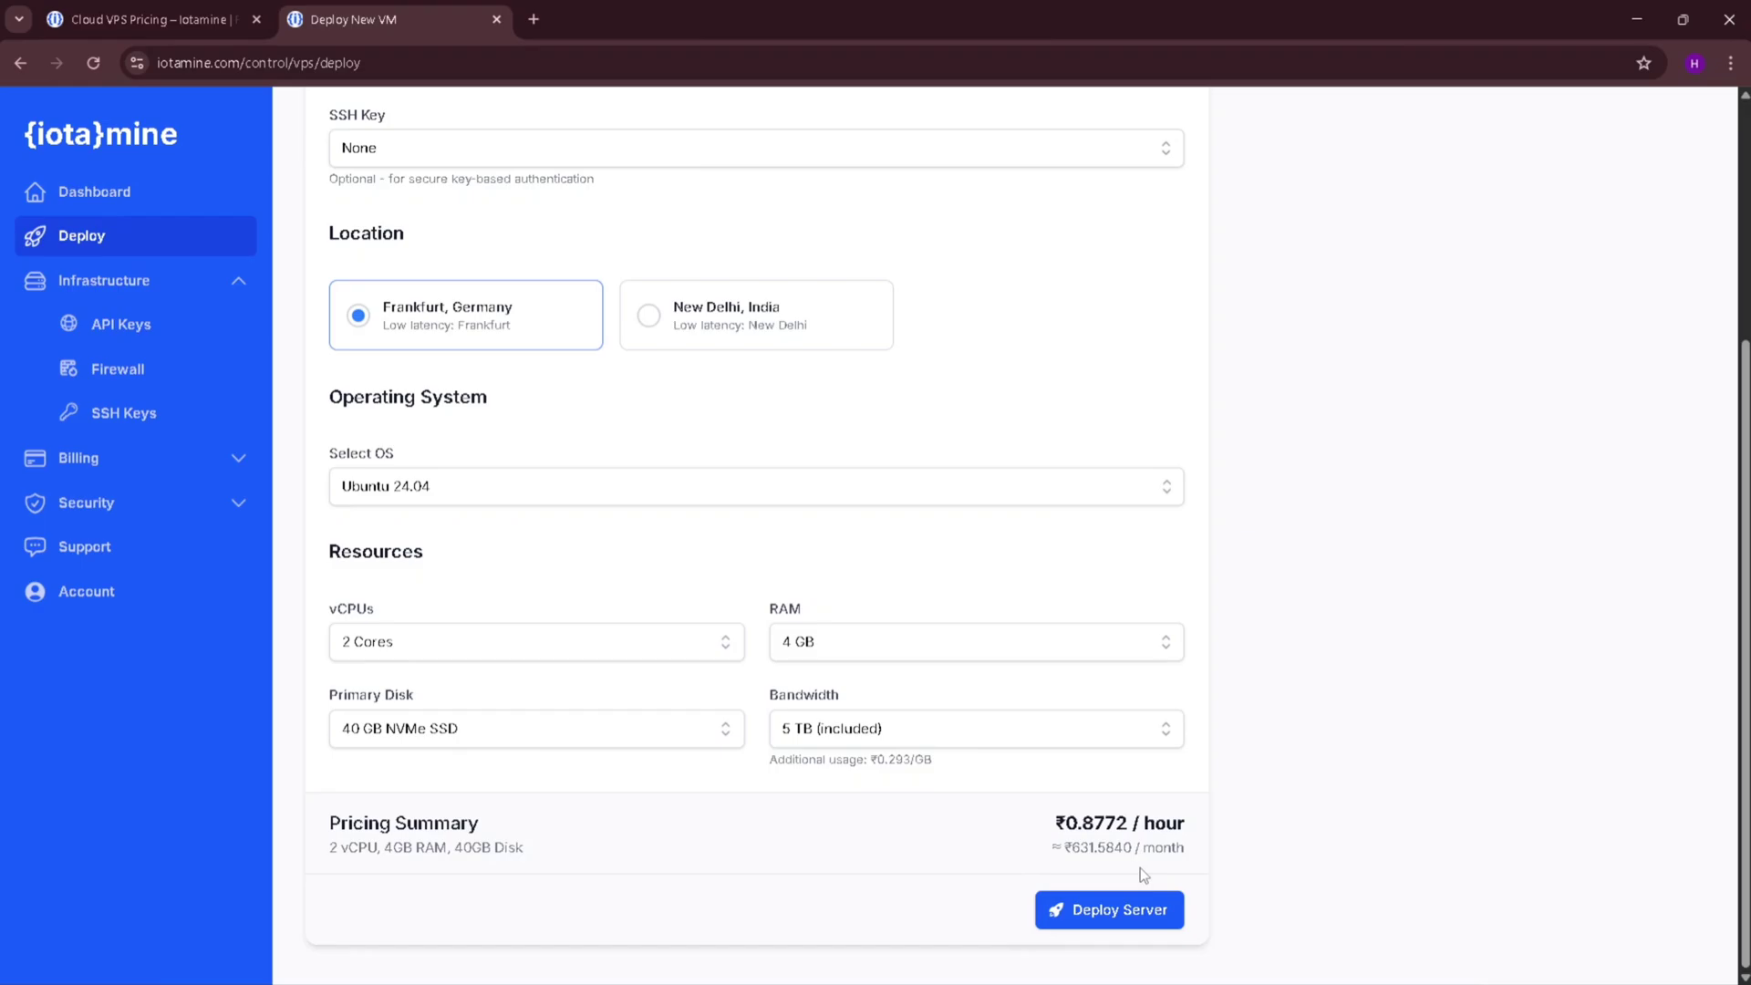
pyautogui.click(1089, 916)
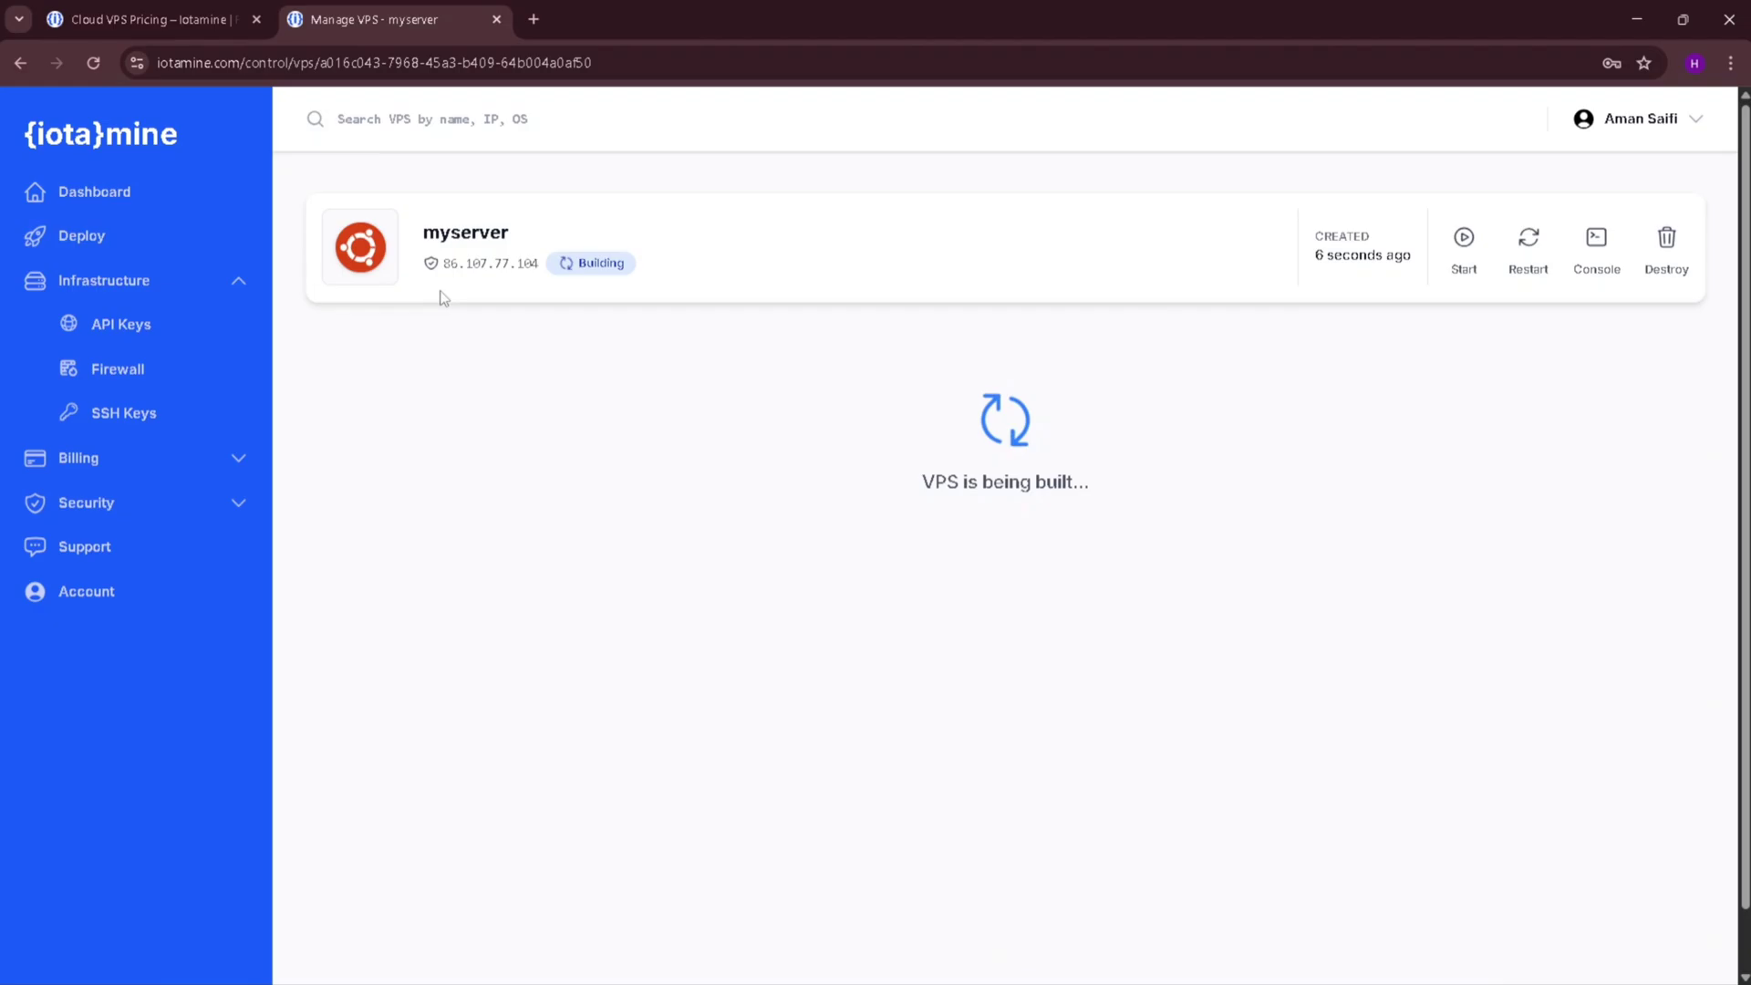
# While myserver builds, highlight its IP address, creation time and Login Information heading.
pyautogui.moveTo(446, 263); pyautogui.dragTo(540, 265)
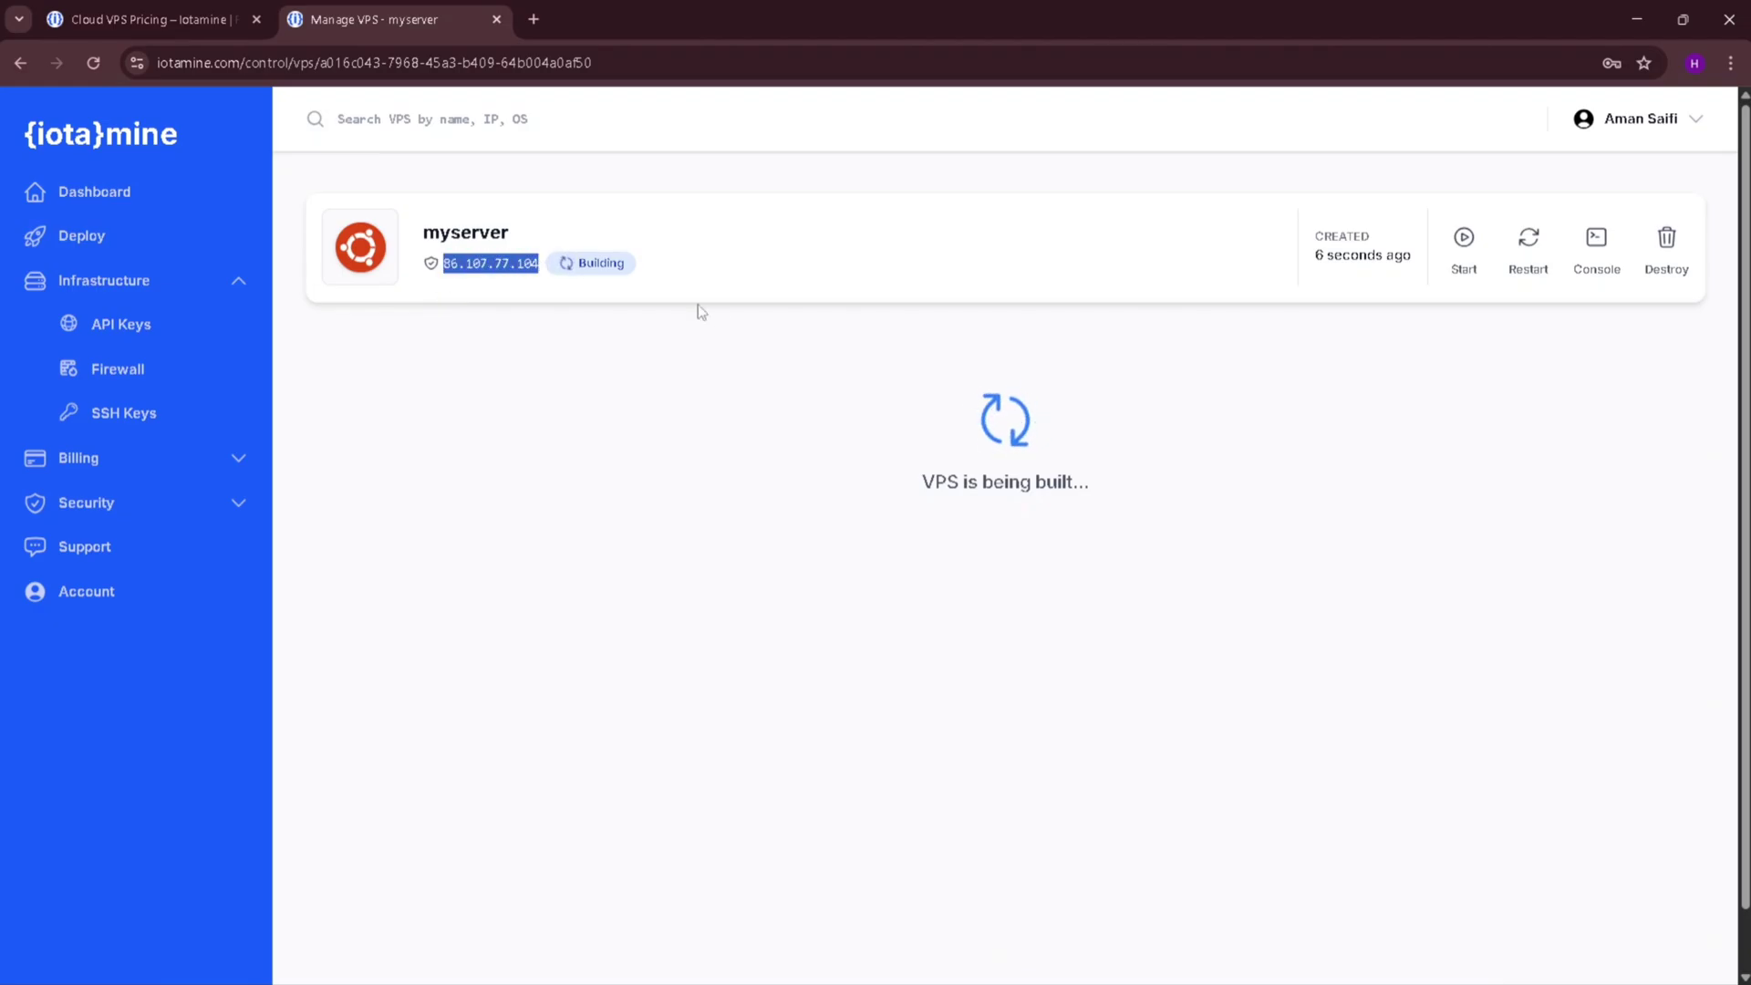
pyautogui.click(817, 383)
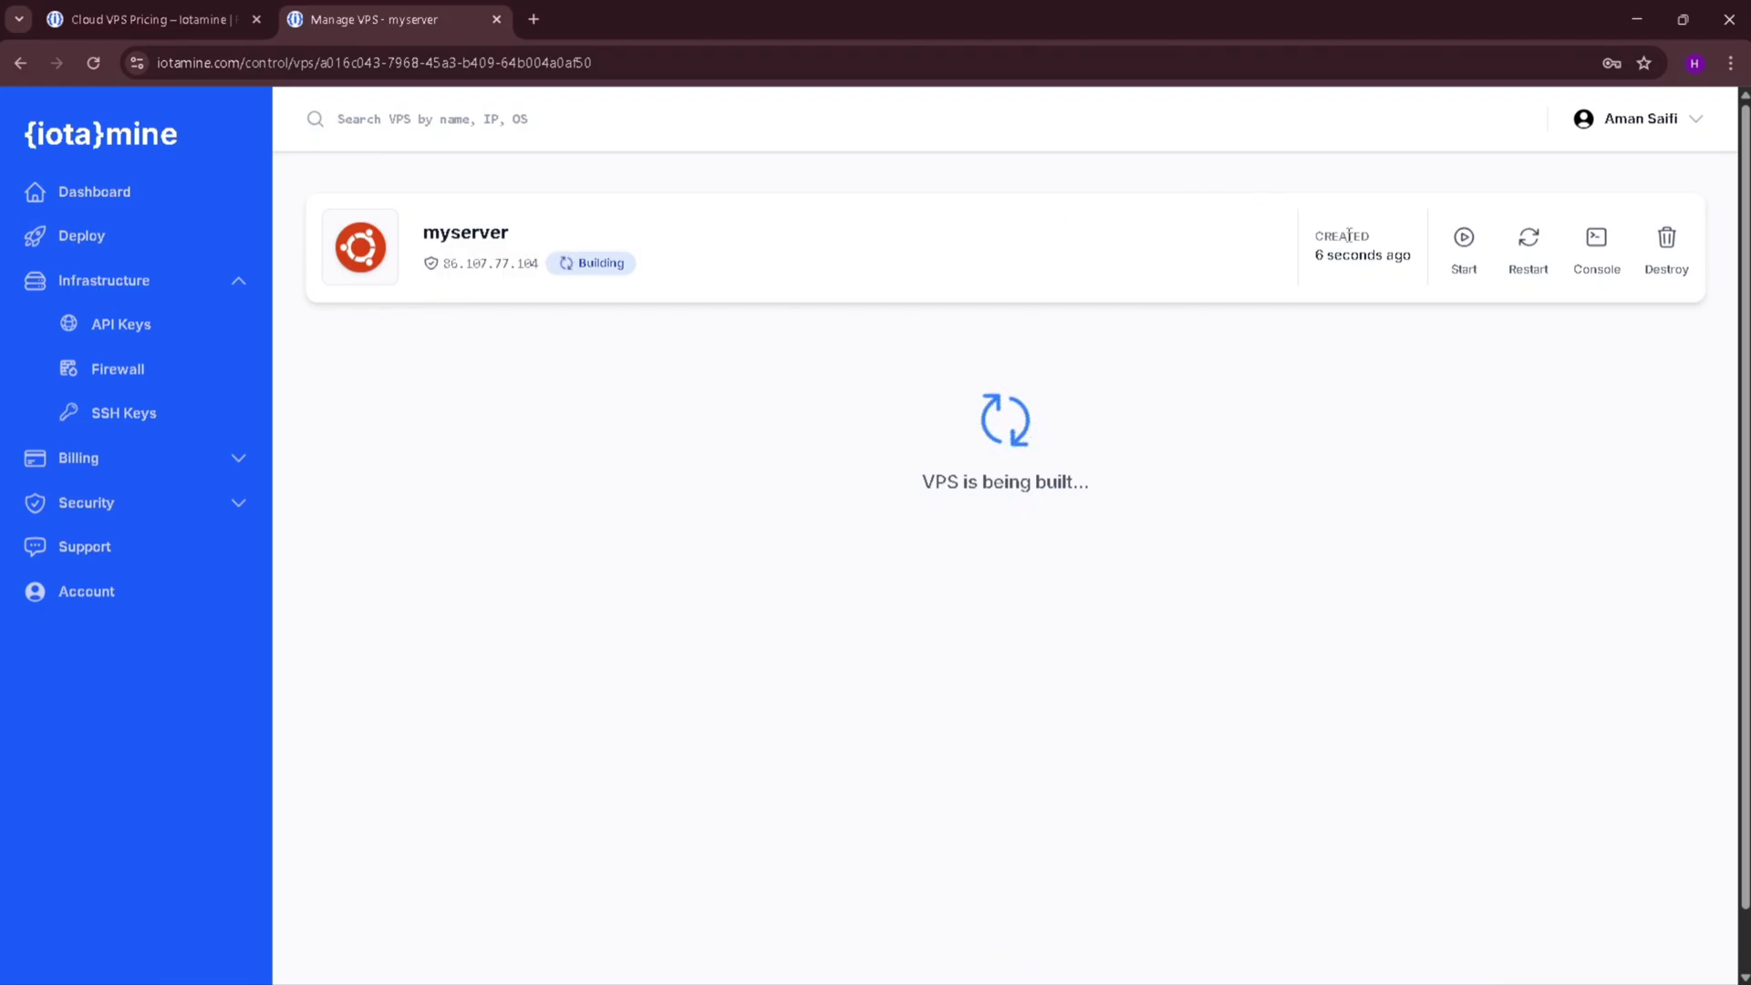
pyautogui.moveTo(1314, 258); pyautogui.dragTo(1368, 264)
pyautogui.click(825, 501)
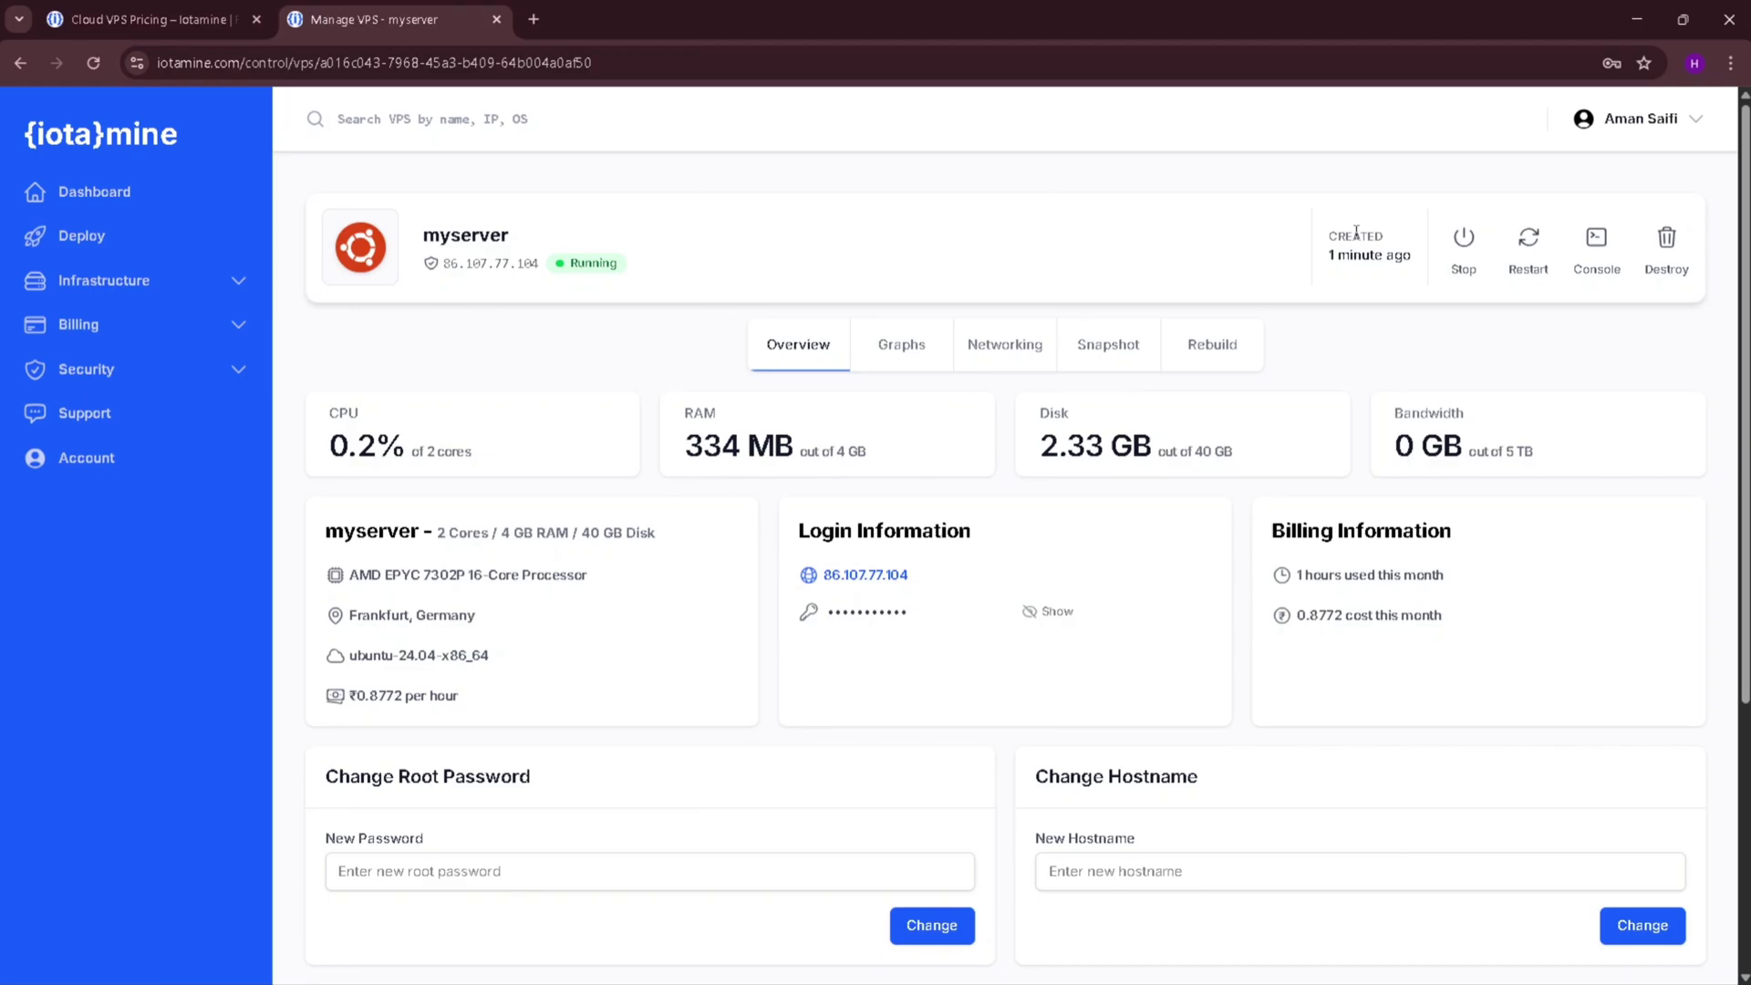
pyautogui.moveTo(1328, 260); pyautogui.dragTo(1418, 261)
pyautogui.click(1418, 261)
pyautogui.moveTo(796, 540); pyautogui.dragTo(966, 530)
pyautogui.click(965, 531)
# Connect to myserver's noVNC console, log in as root, then close the console window.
pyautogui.click(1597, 241)
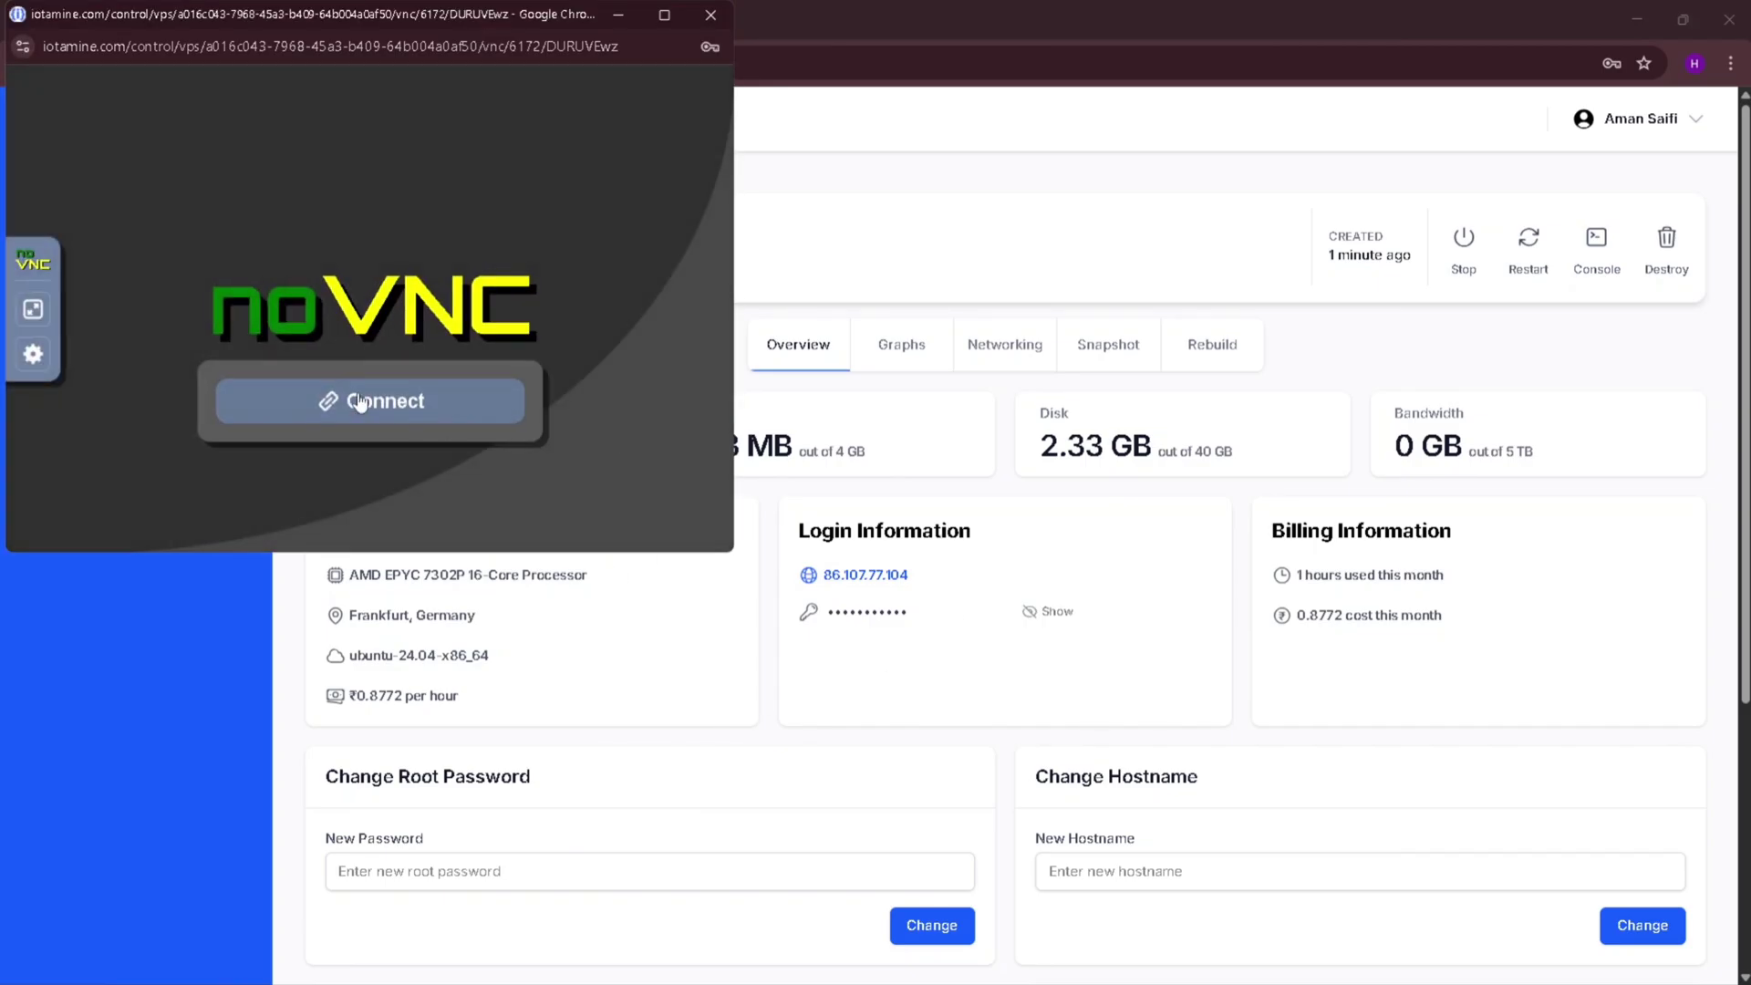
pyautogui.click(354, 398)
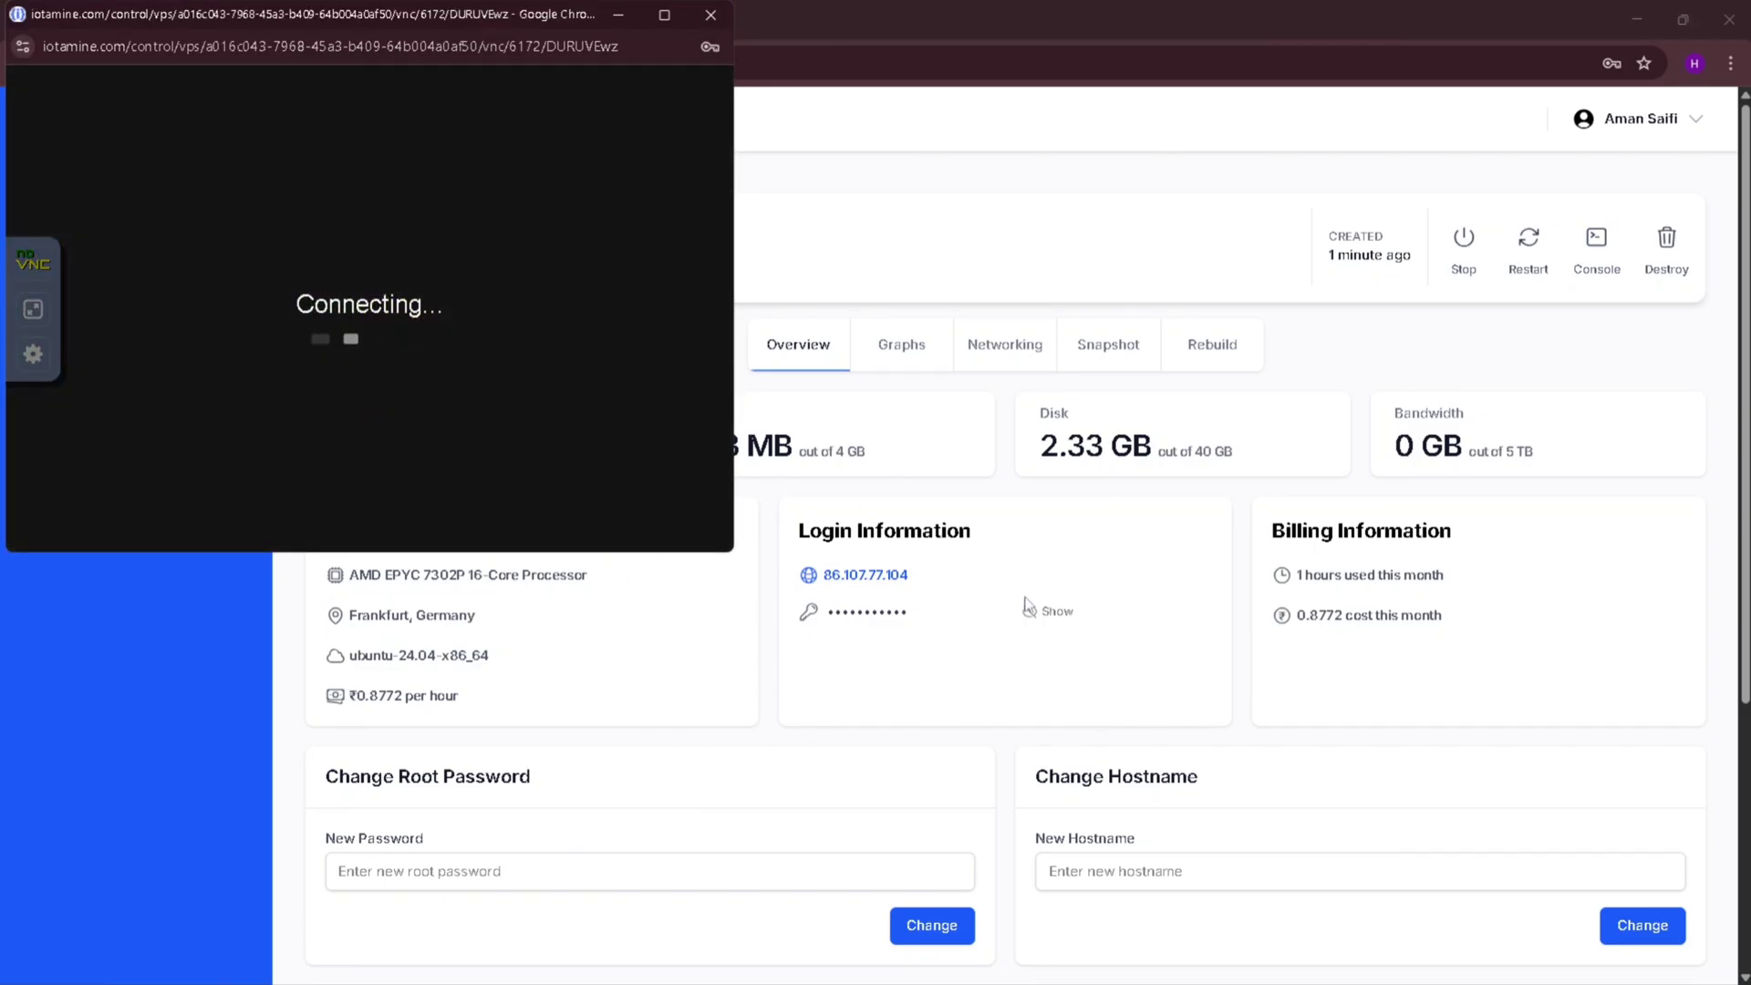
pyautogui.click(1049, 611)
pyautogui.write('root')
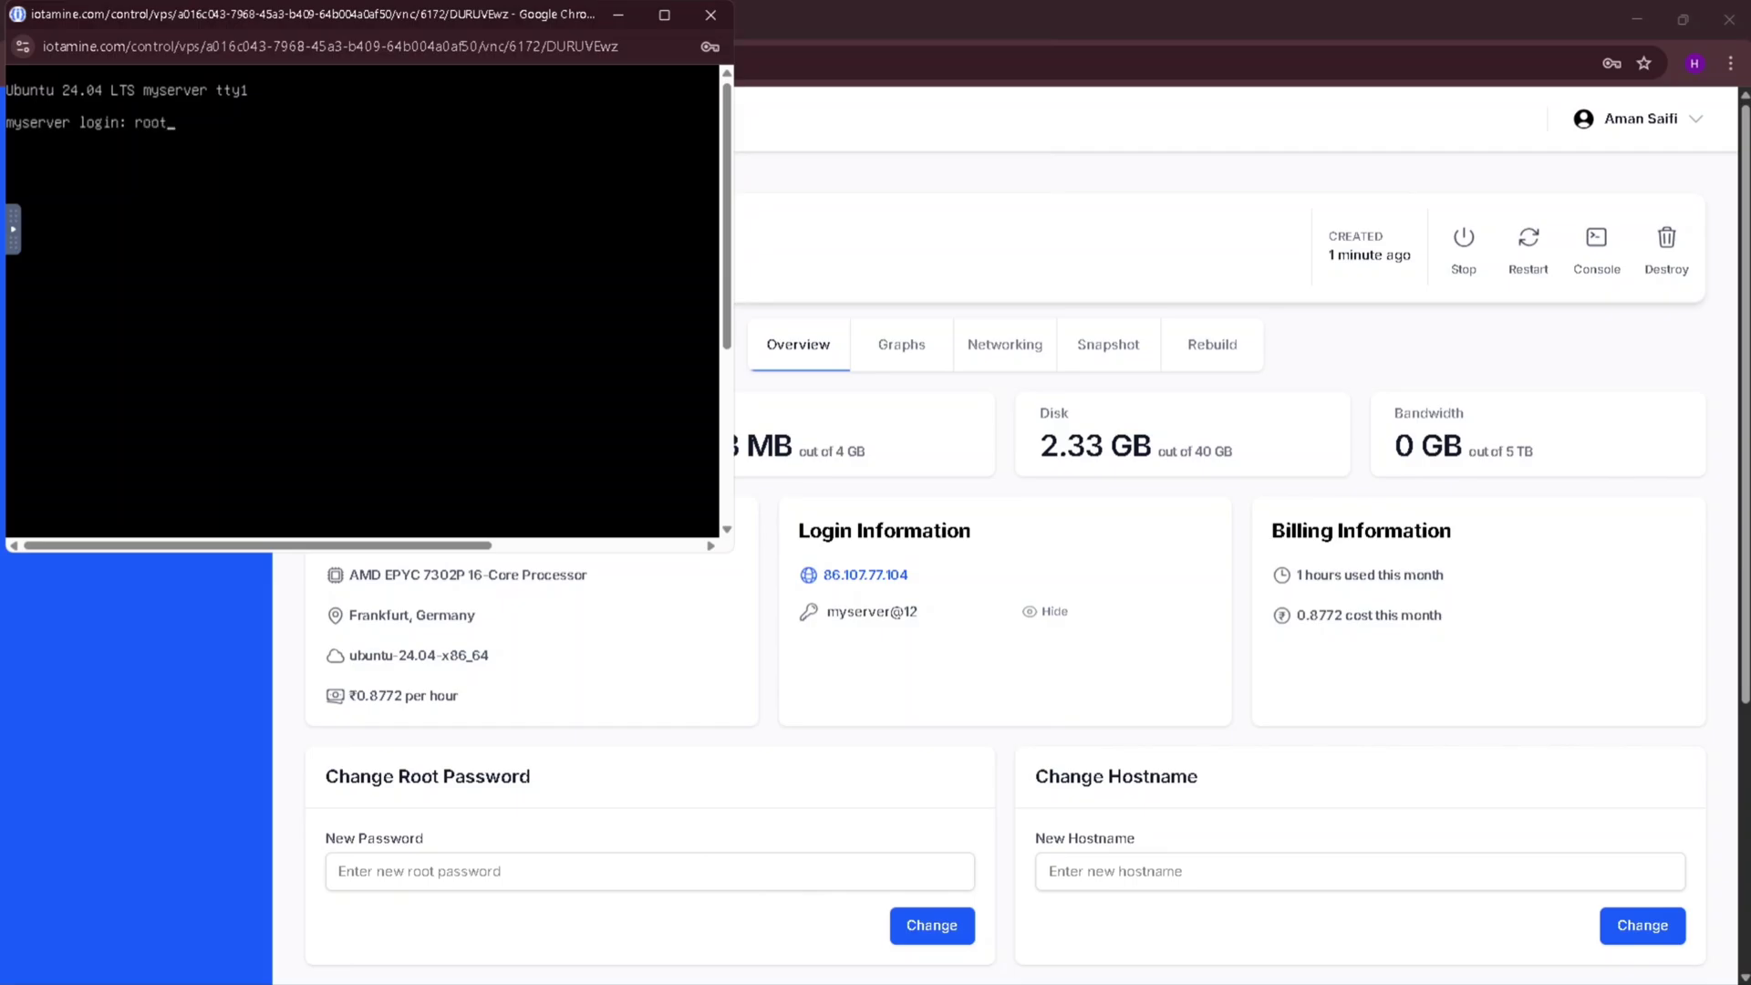
pyautogui.press('Return')
pyautogui.moveTo(686, 551); pyautogui.dragTo(687, 814)
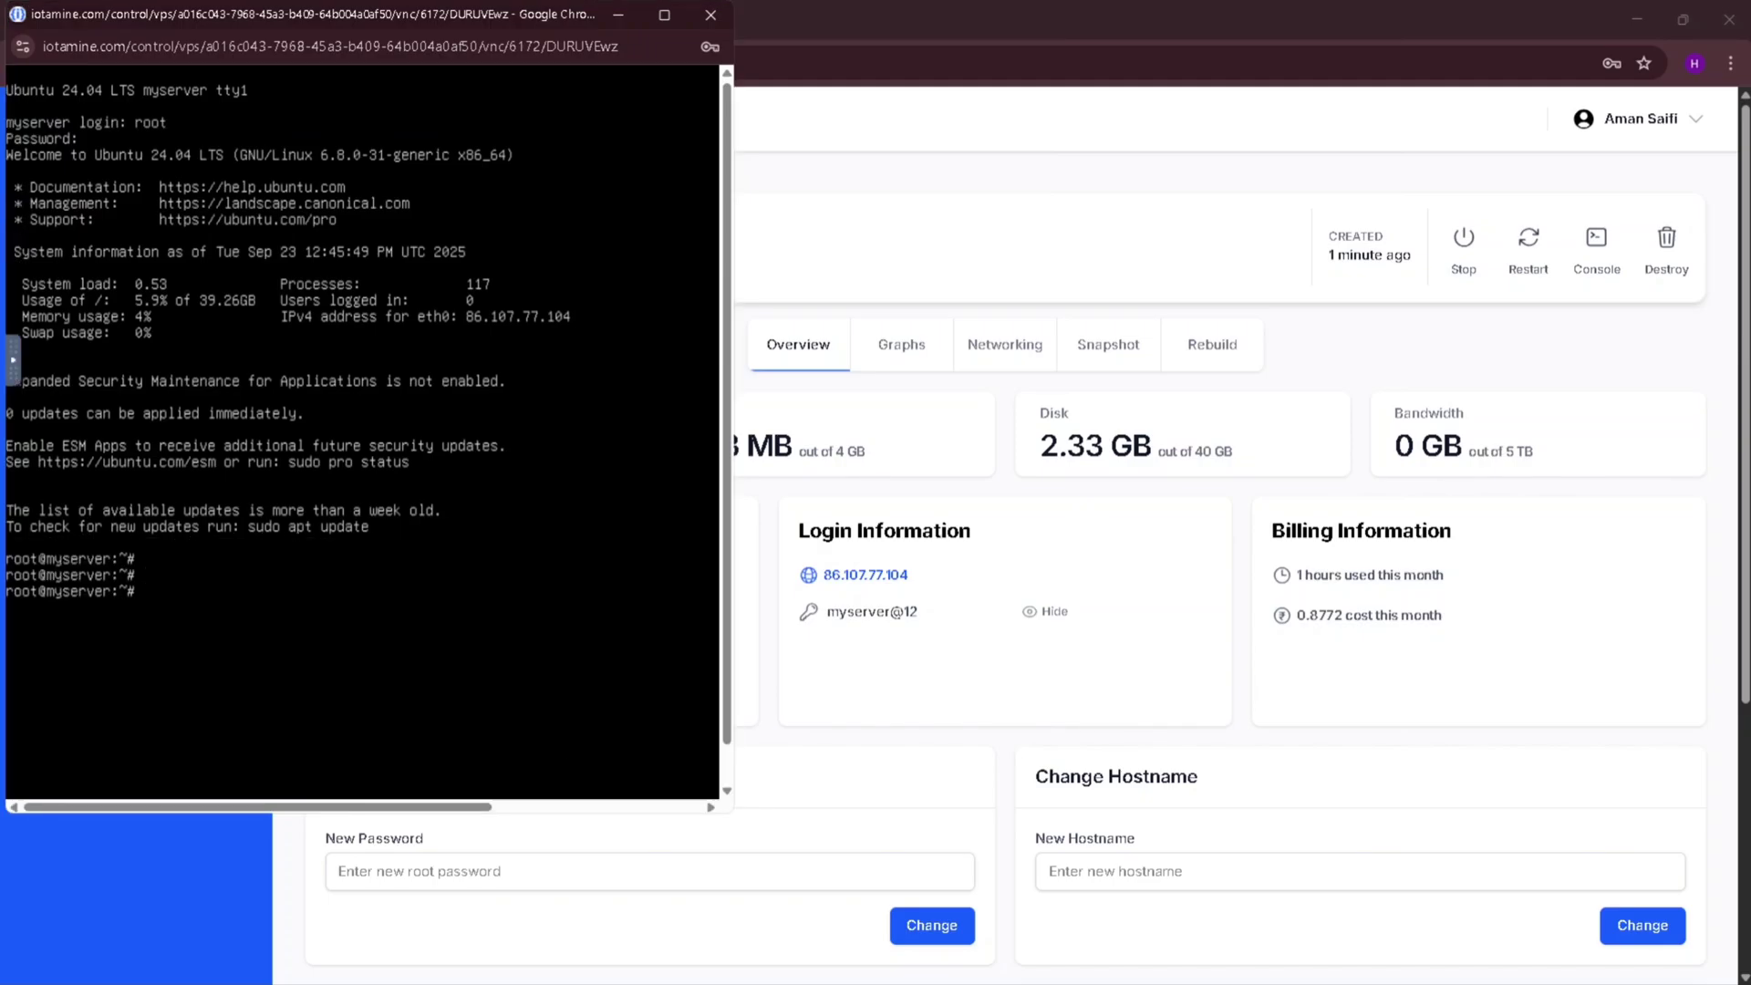
pyautogui.press('Return')
pyautogui.press('Return')
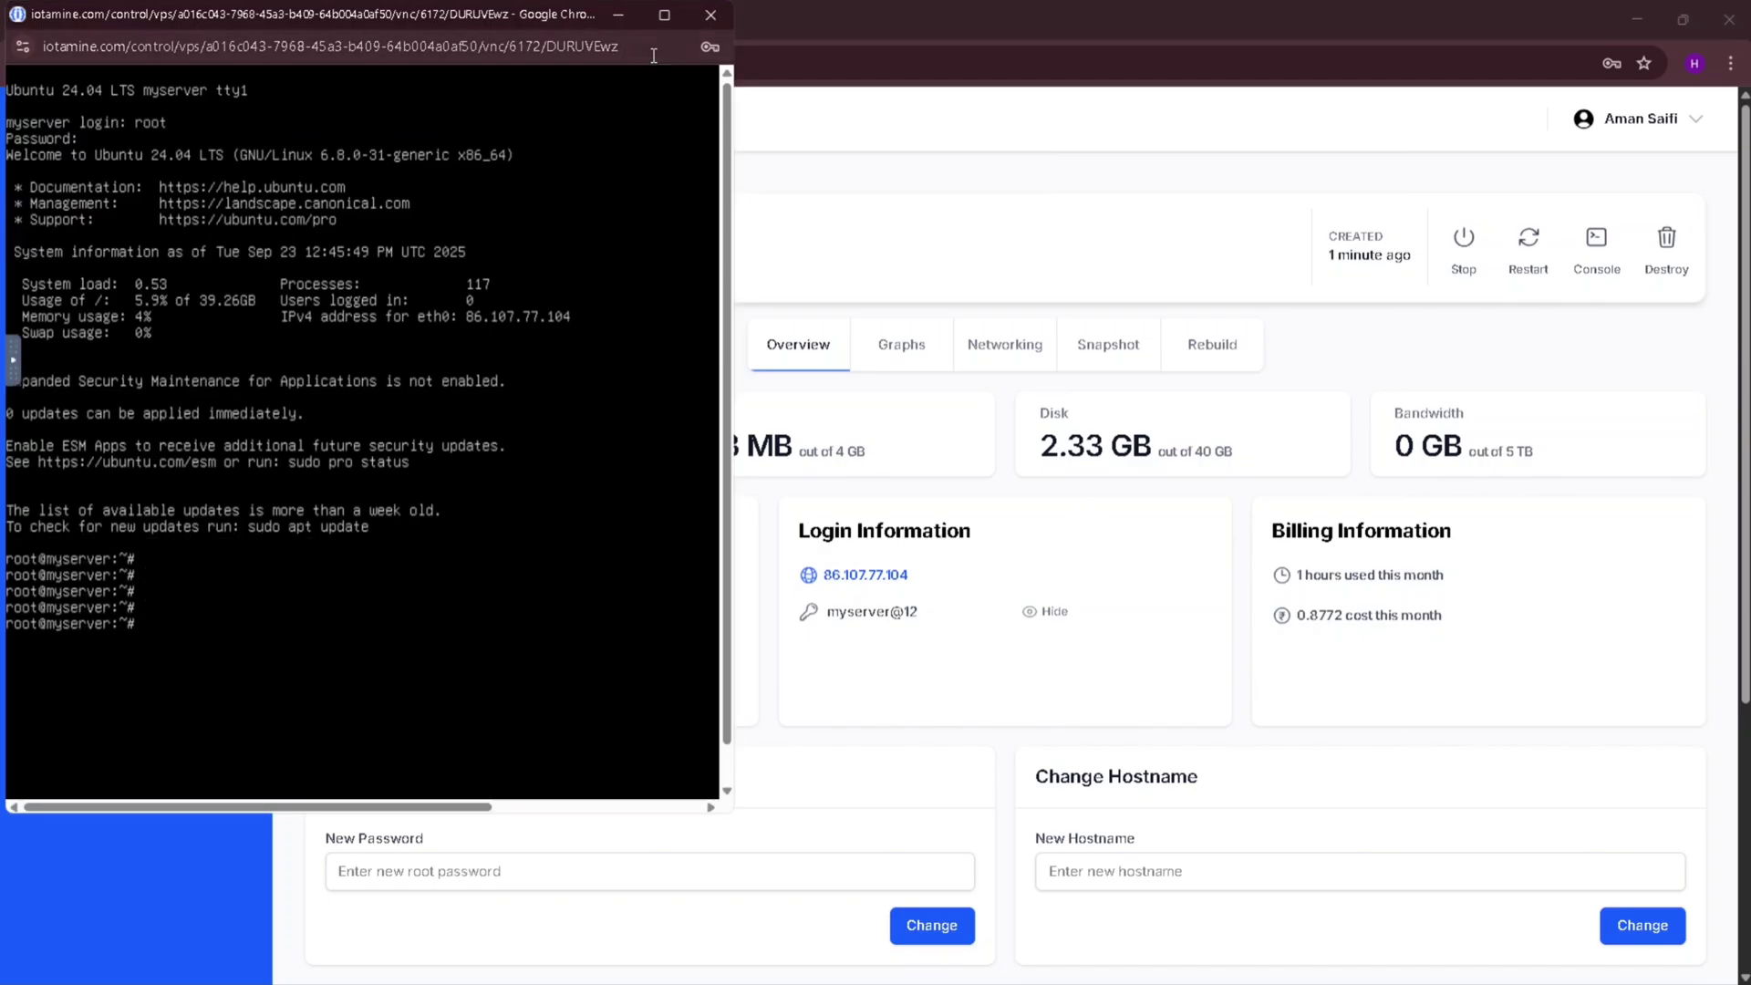
pyautogui.click(710, 14)
# Scroll to Upgrade CPU & RAM and highlight the Cores and RAM labels.
pyautogui.scroll(-1, 735, 449)
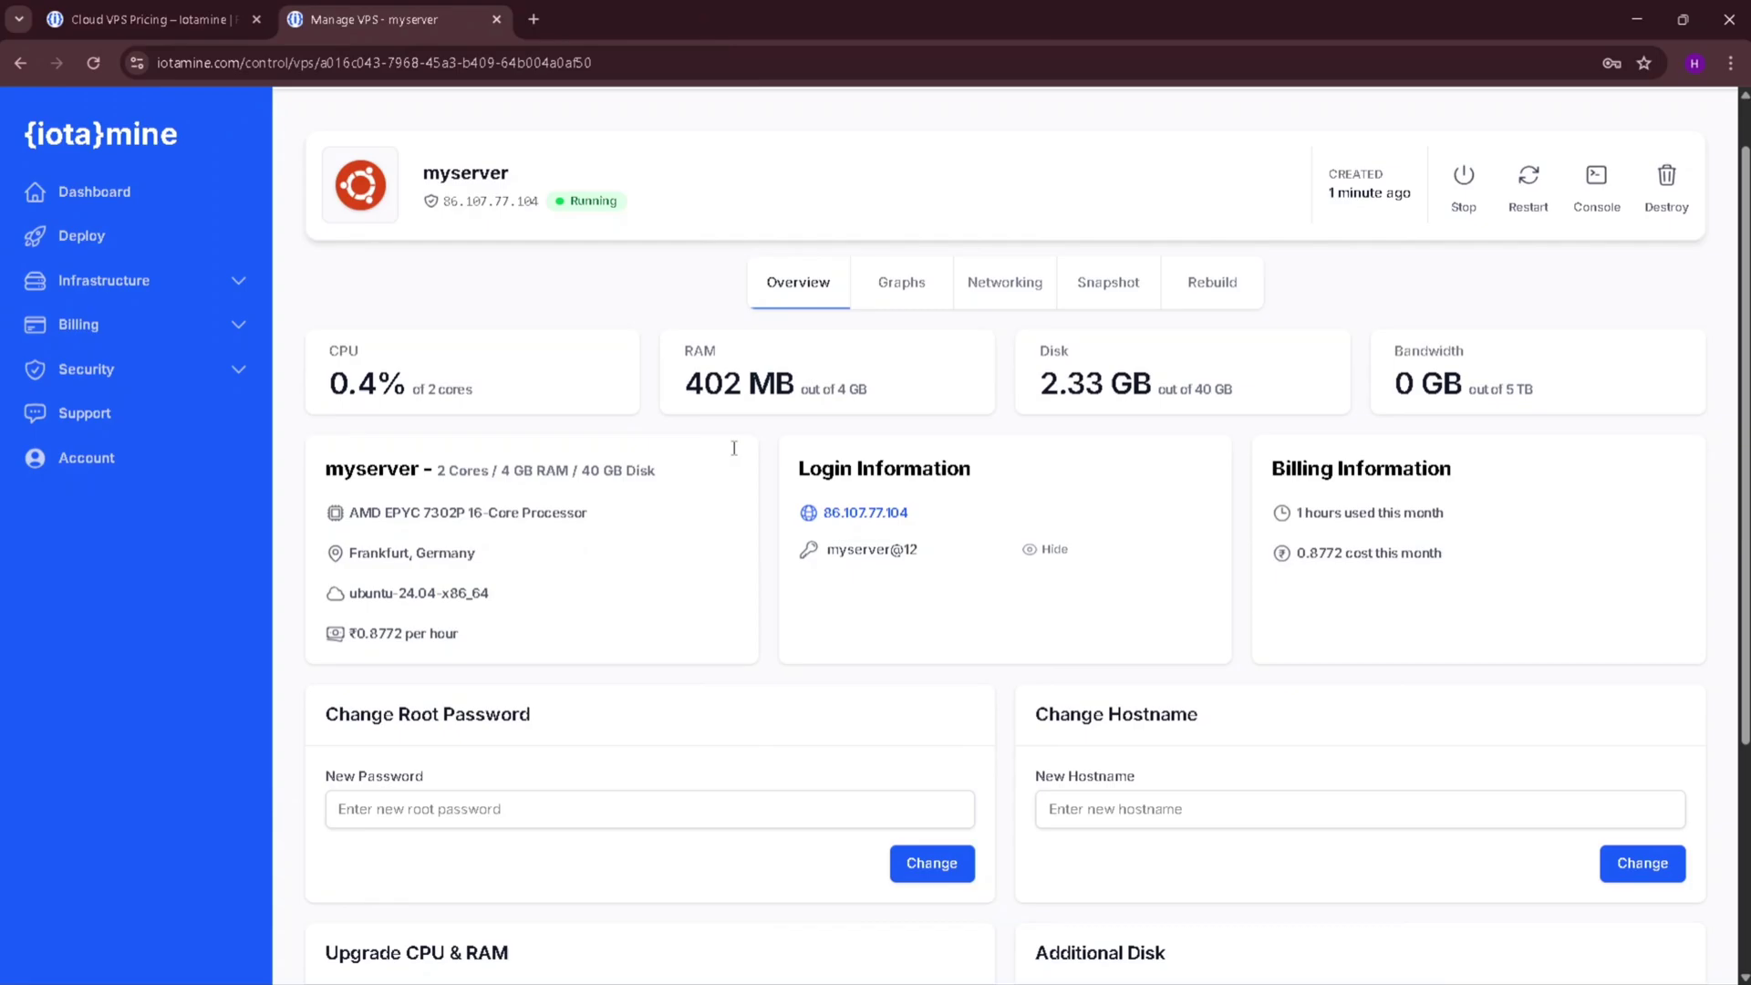
pyautogui.scroll(-1, 735, 452)
pyautogui.scroll(-1, 736, 454)
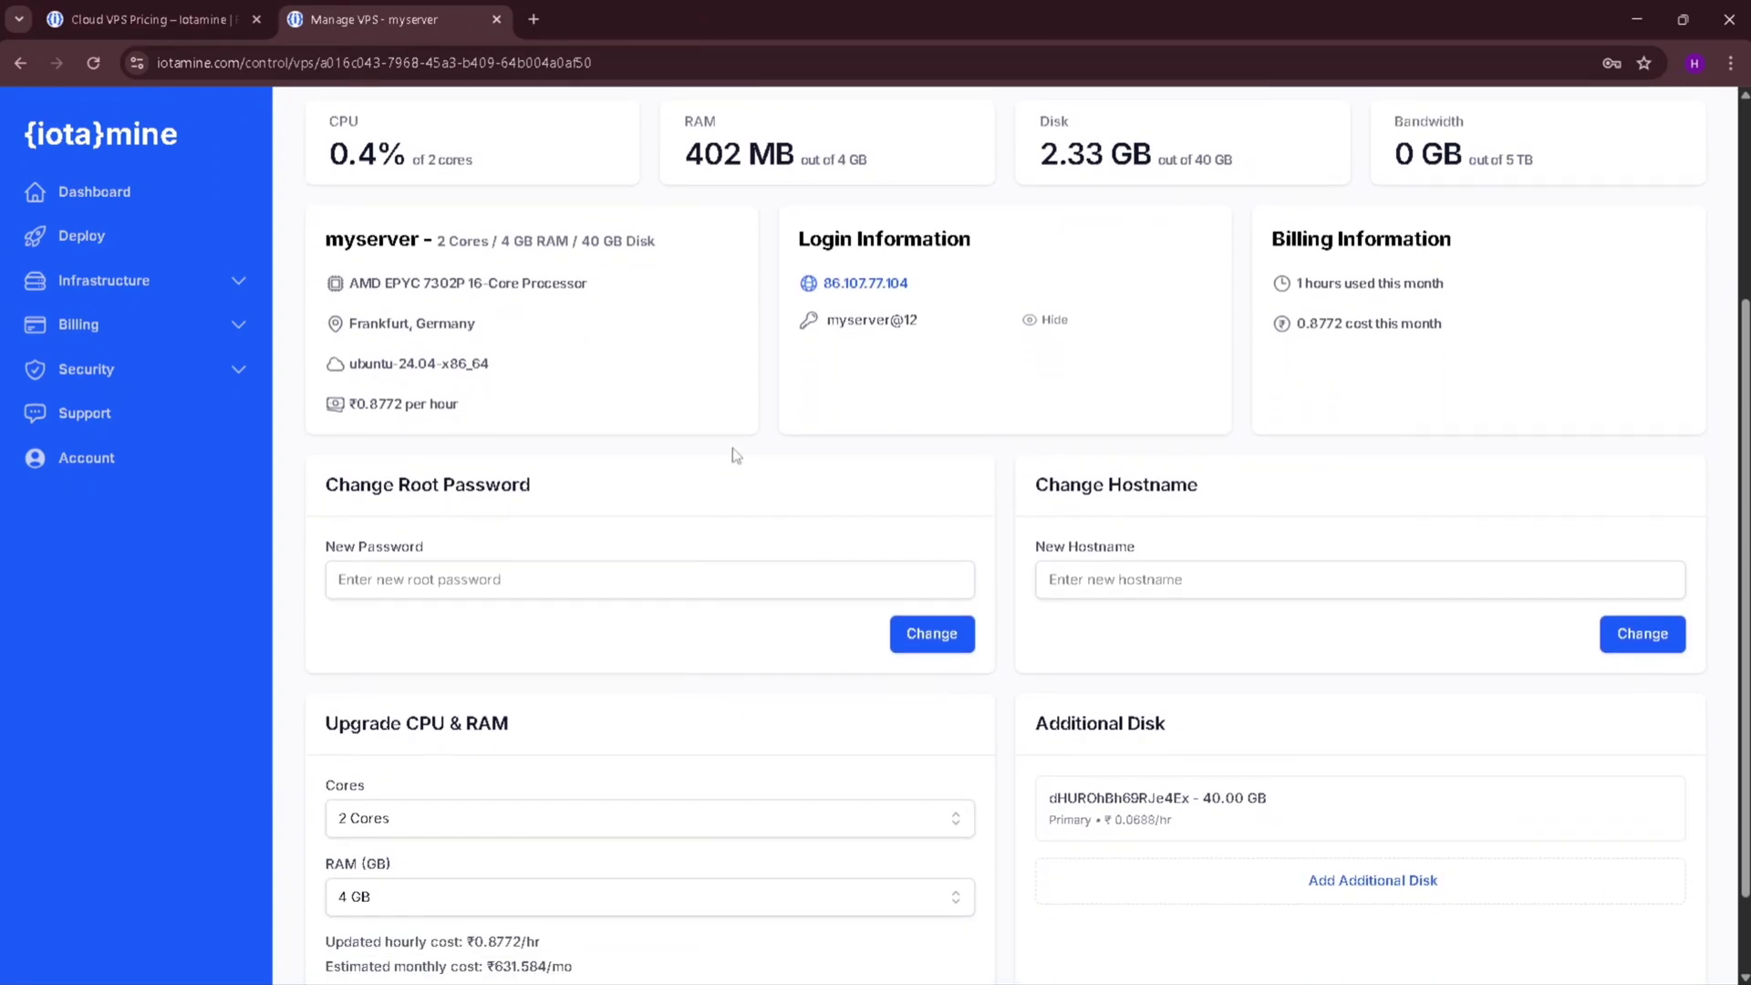
pyautogui.scroll(-1, 736, 455)
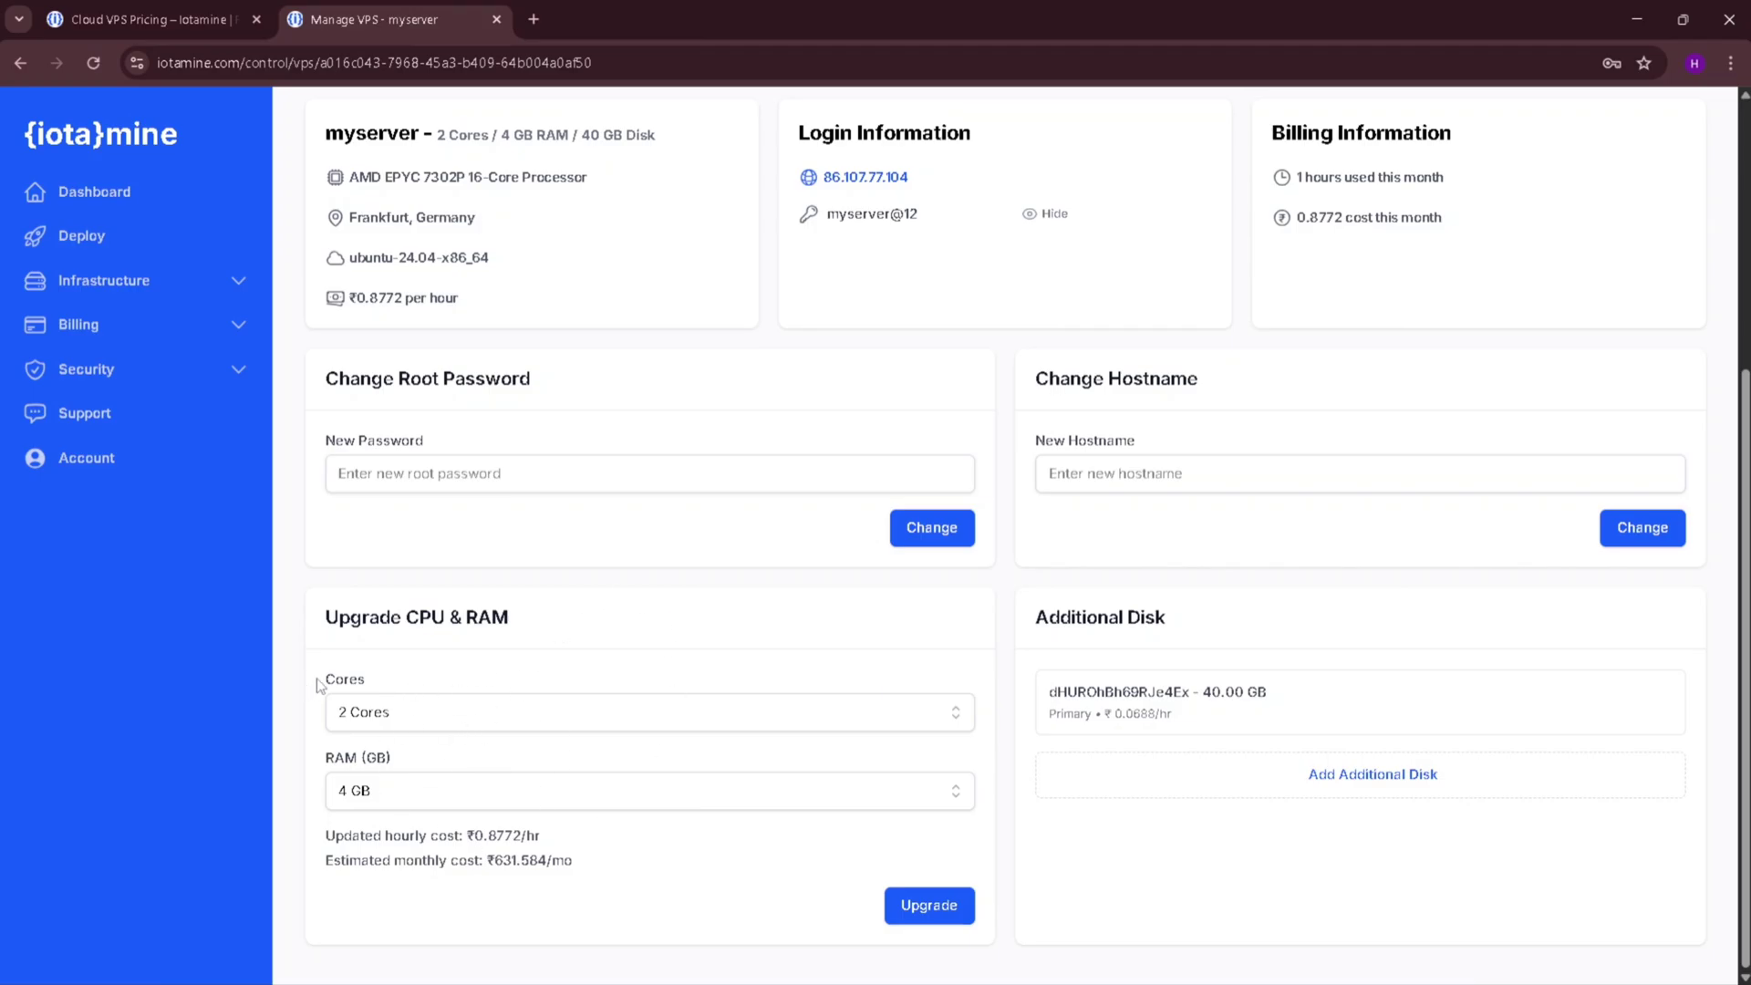
pyautogui.moveTo(318, 685); pyautogui.dragTo(376, 675)
pyautogui.click(375, 675)
pyautogui.moveTo(327, 757); pyautogui.dragTo(445, 777)
pyautogui.click(529, 784)
# Set RAM to 4 GB and cores to 4, and apply the upgrade.
pyautogui.click(355, 800)
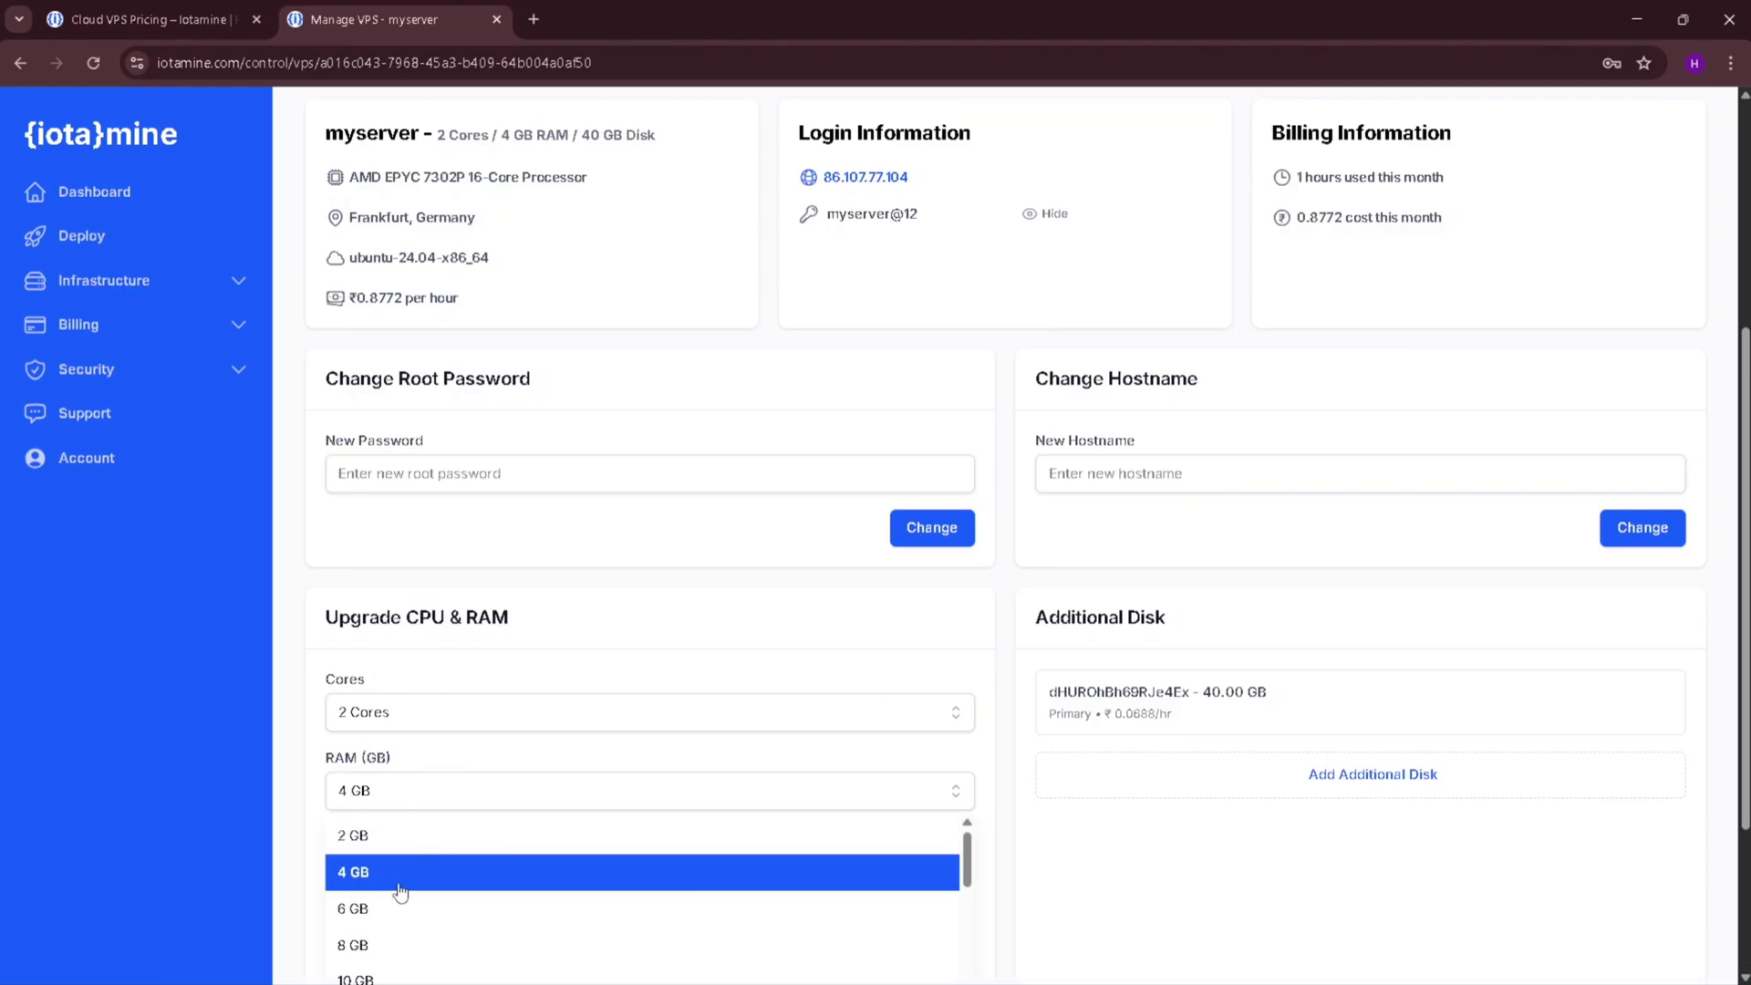
pyautogui.click(372, 914)
pyautogui.click(370, 807)
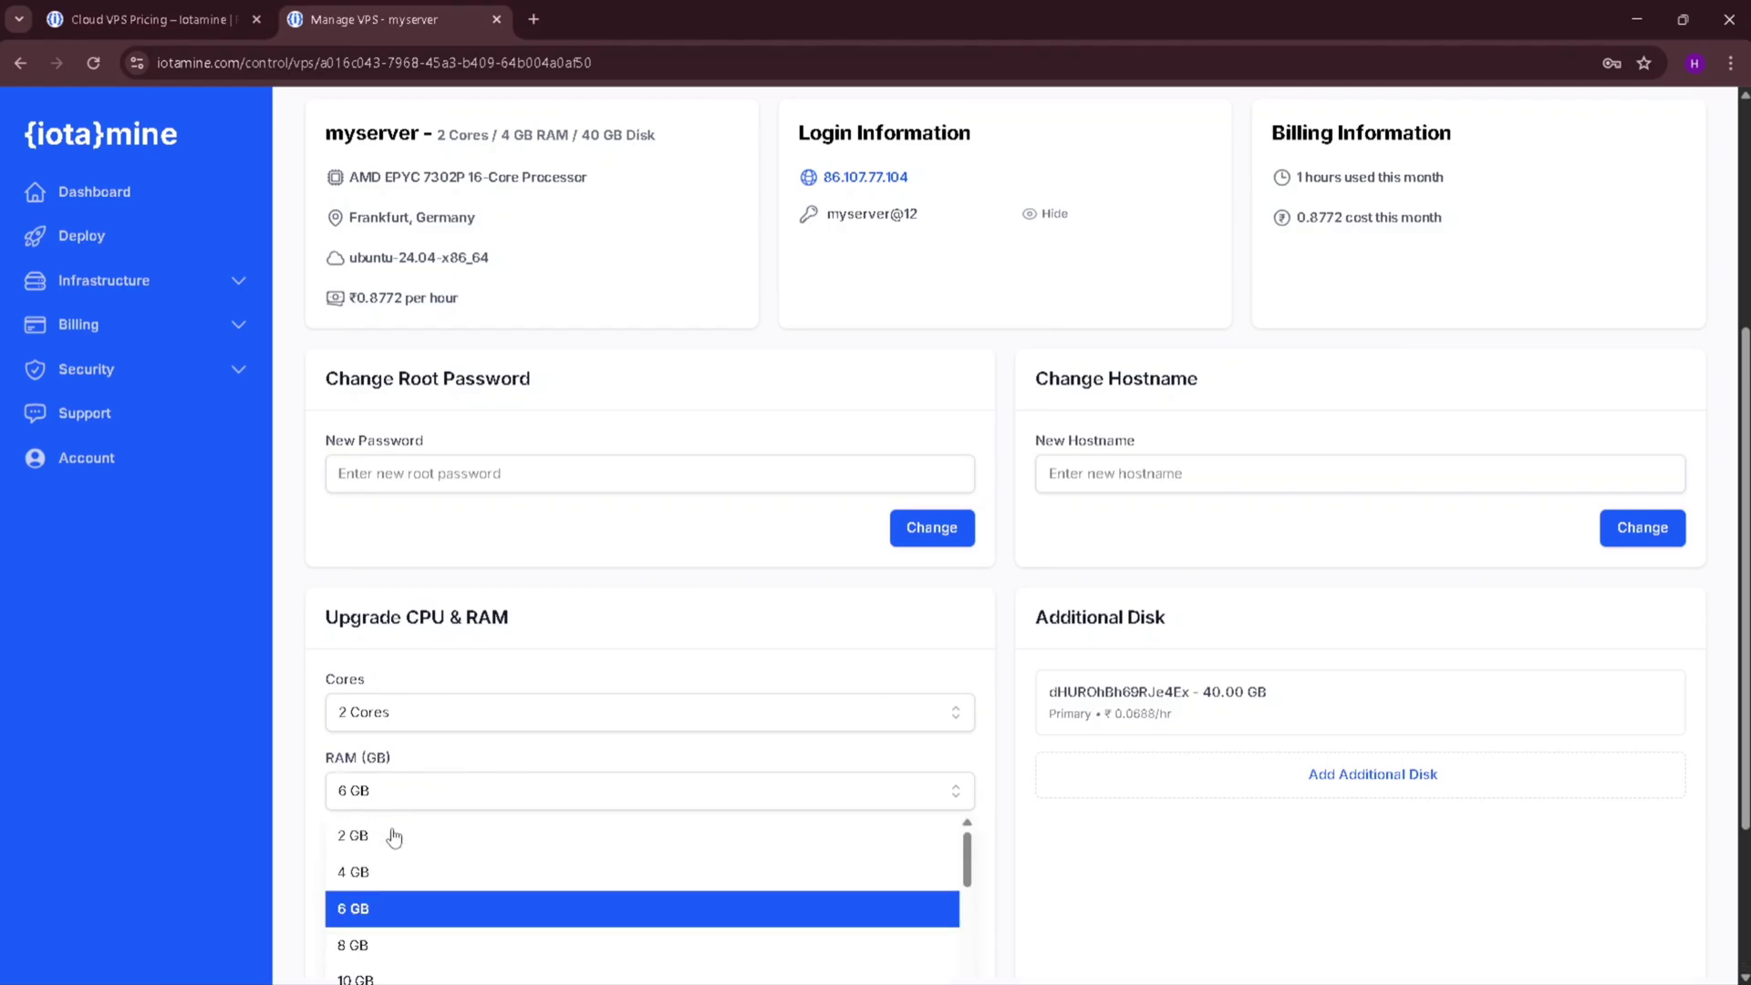
pyautogui.click(391, 869)
pyautogui.click(439, 726)
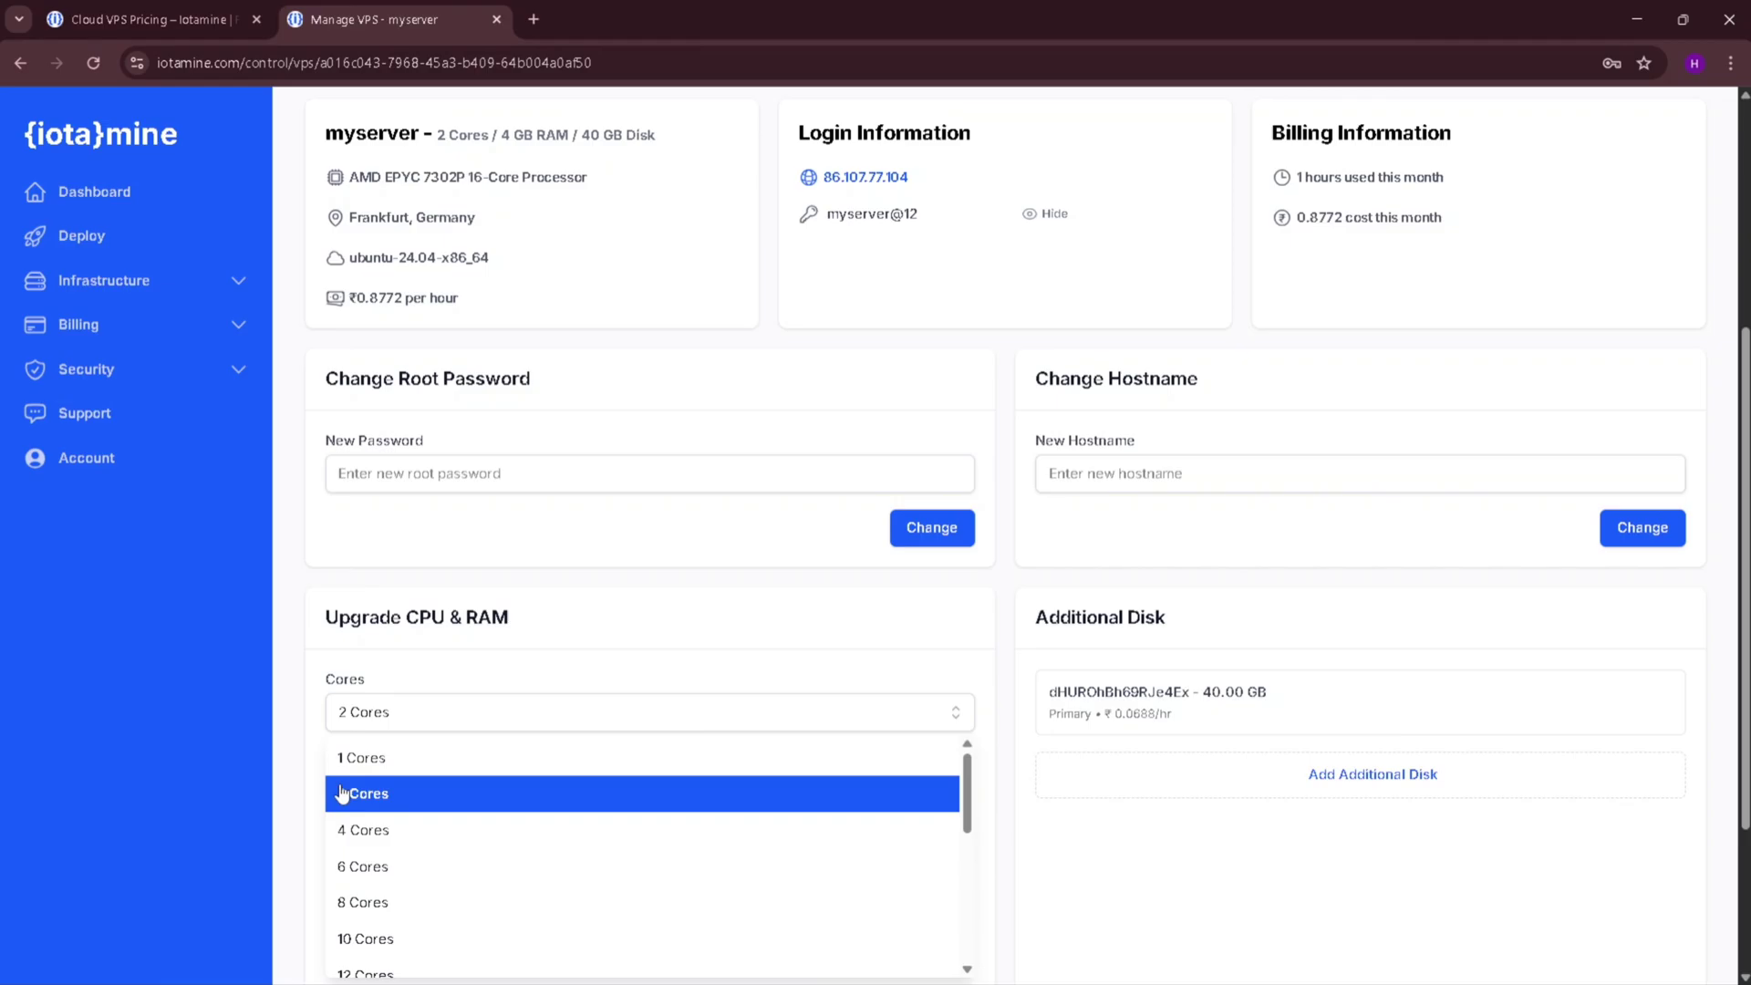
pyautogui.click(407, 832)
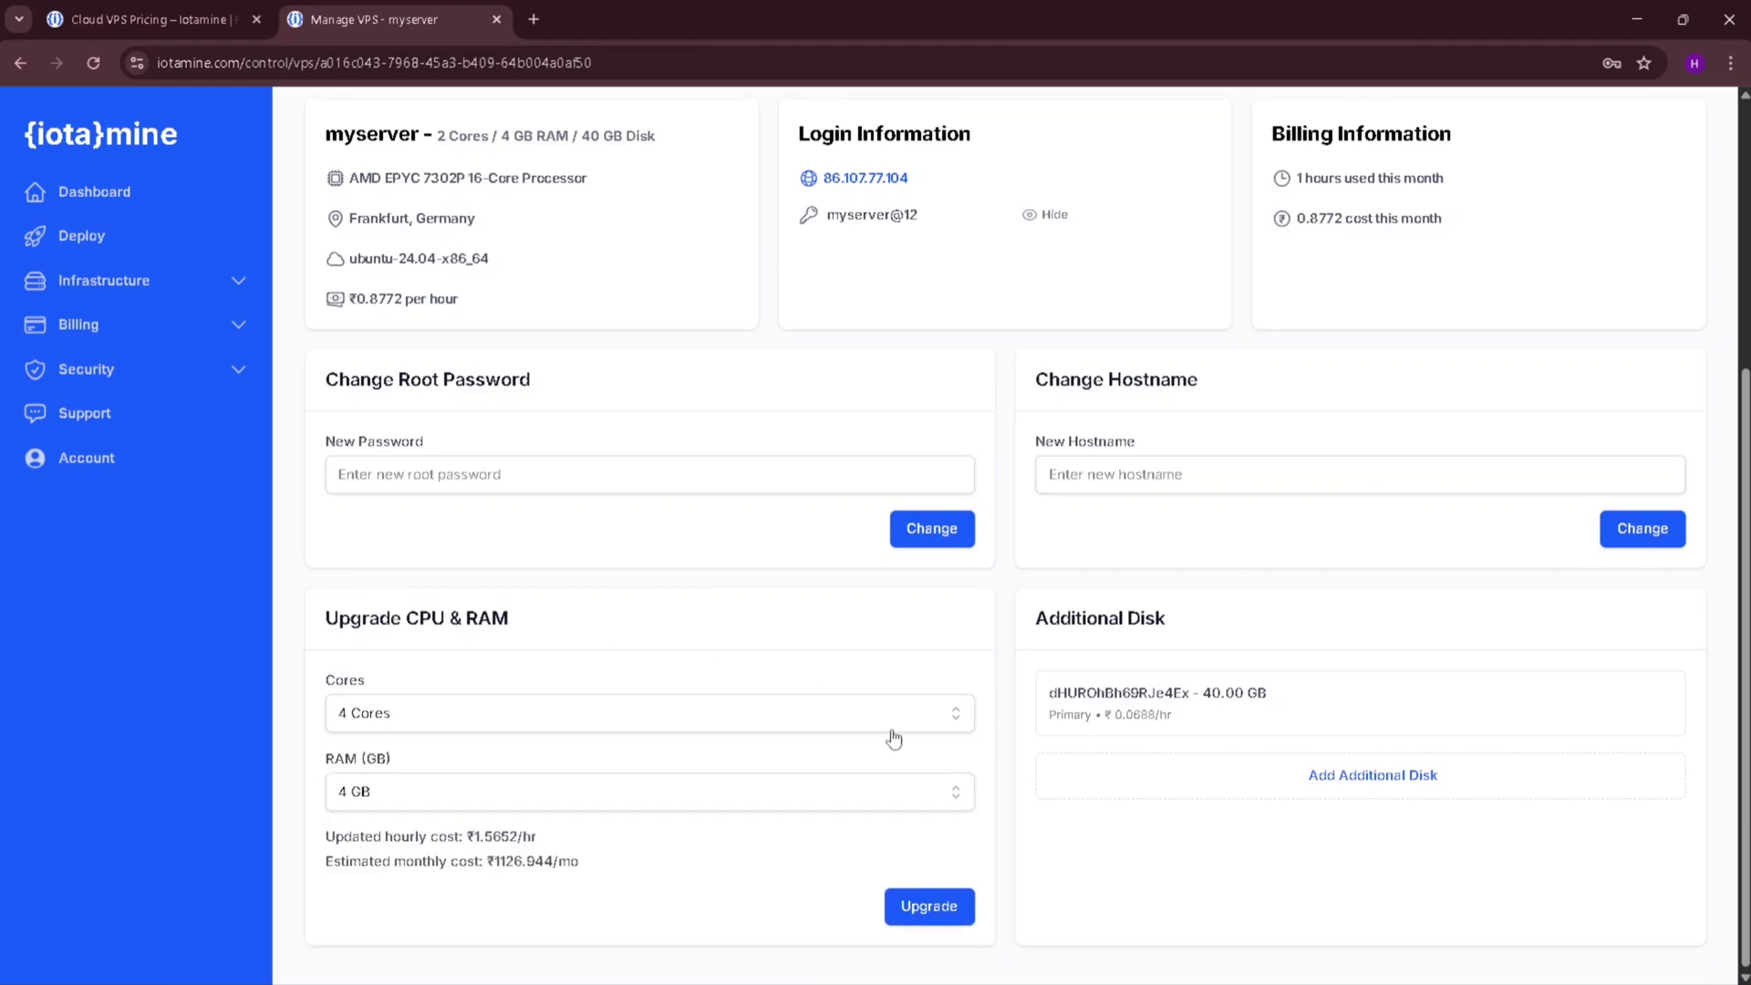
pyautogui.click(924, 901)
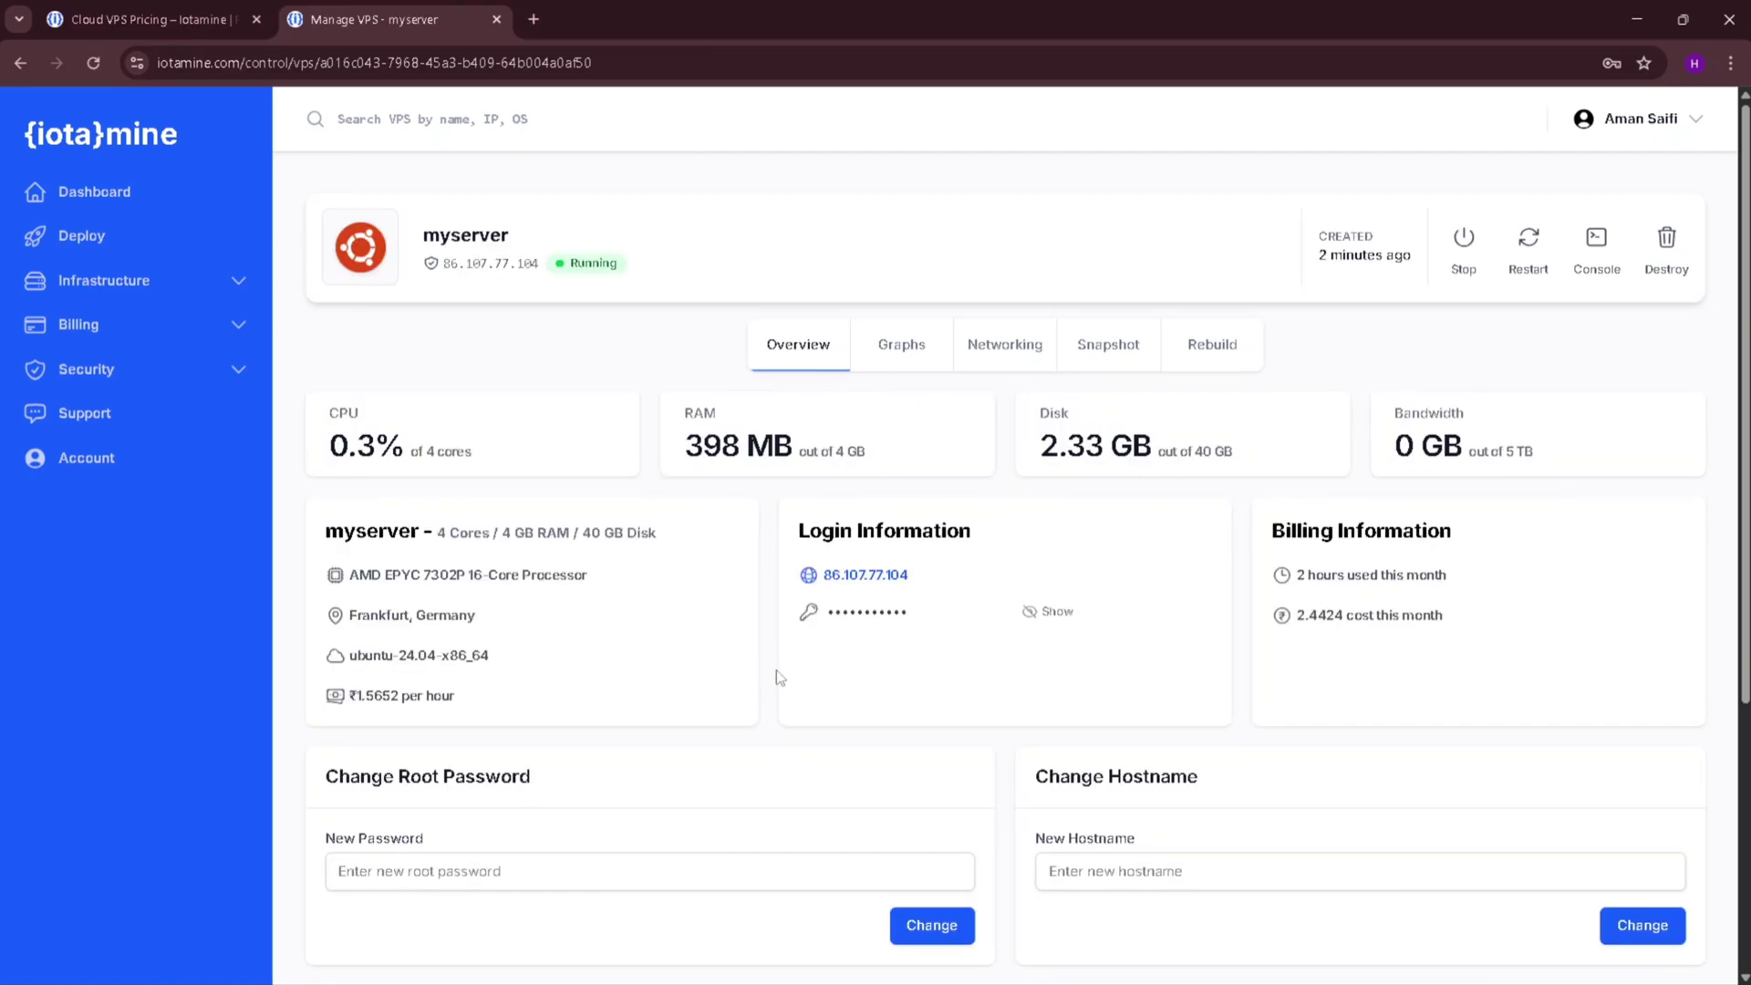
# Check the empty API Keys page under Infrastructure, then go back to the dashboard.
pyautogui.scroll(-5, 780, 677)
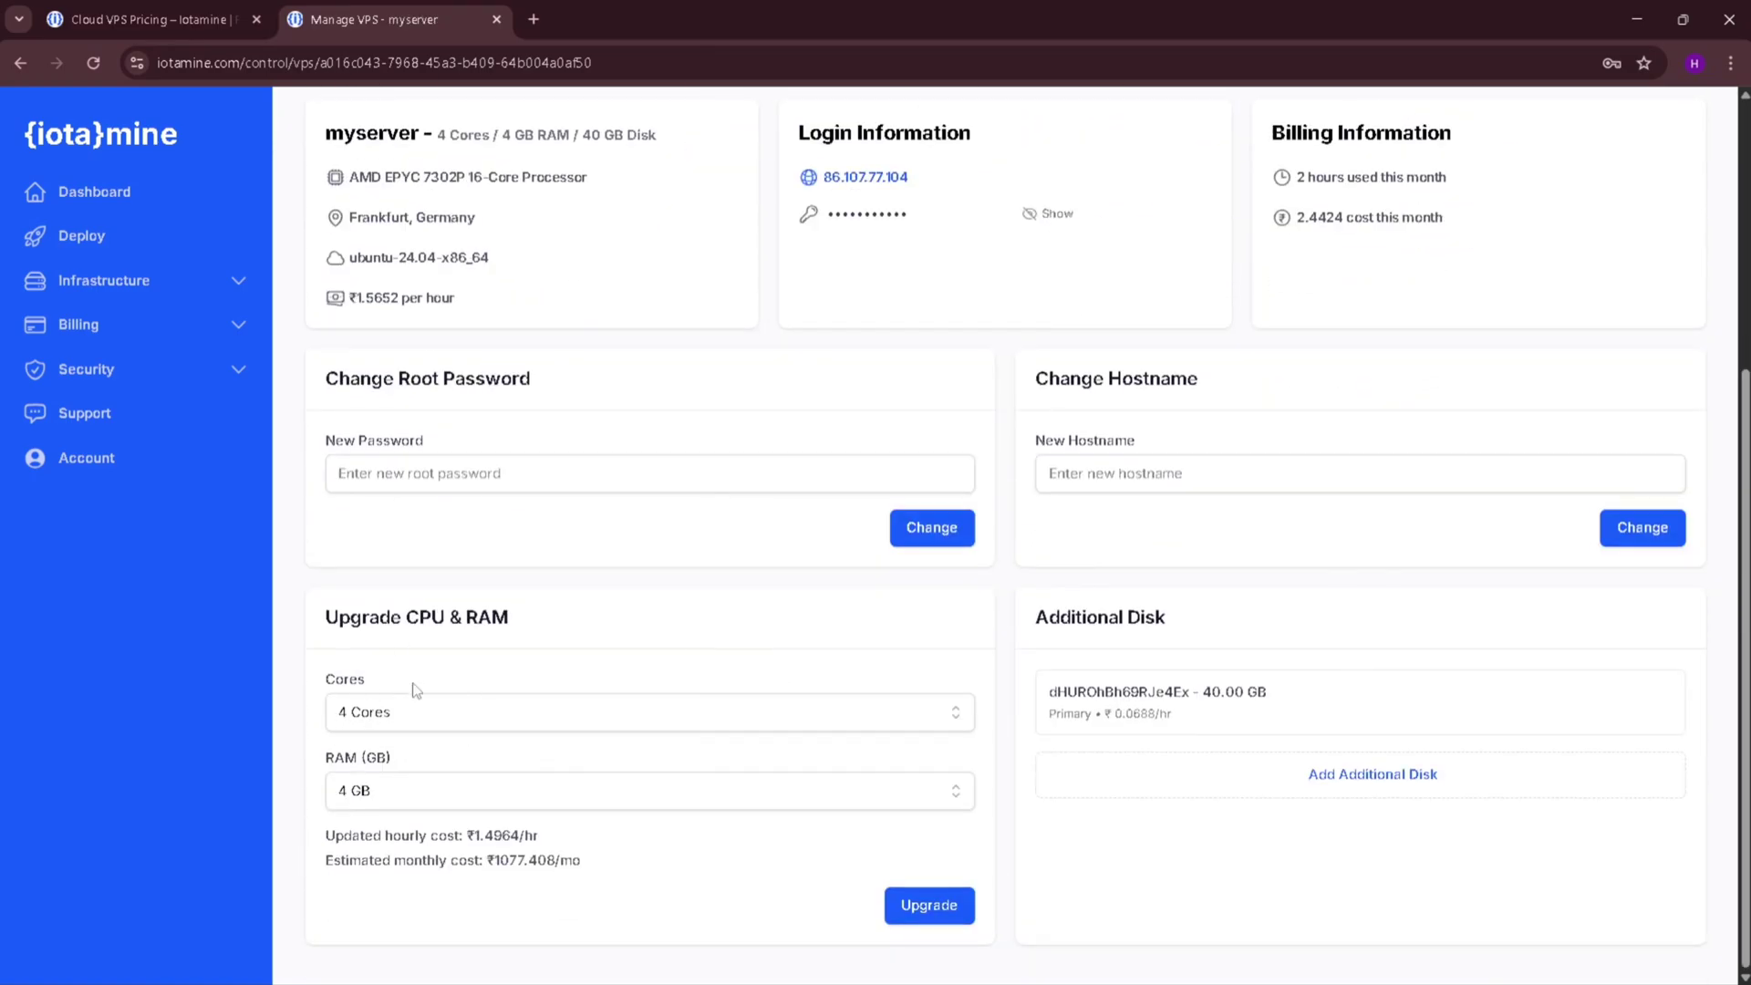
pyautogui.scroll(5, 1143, 556)
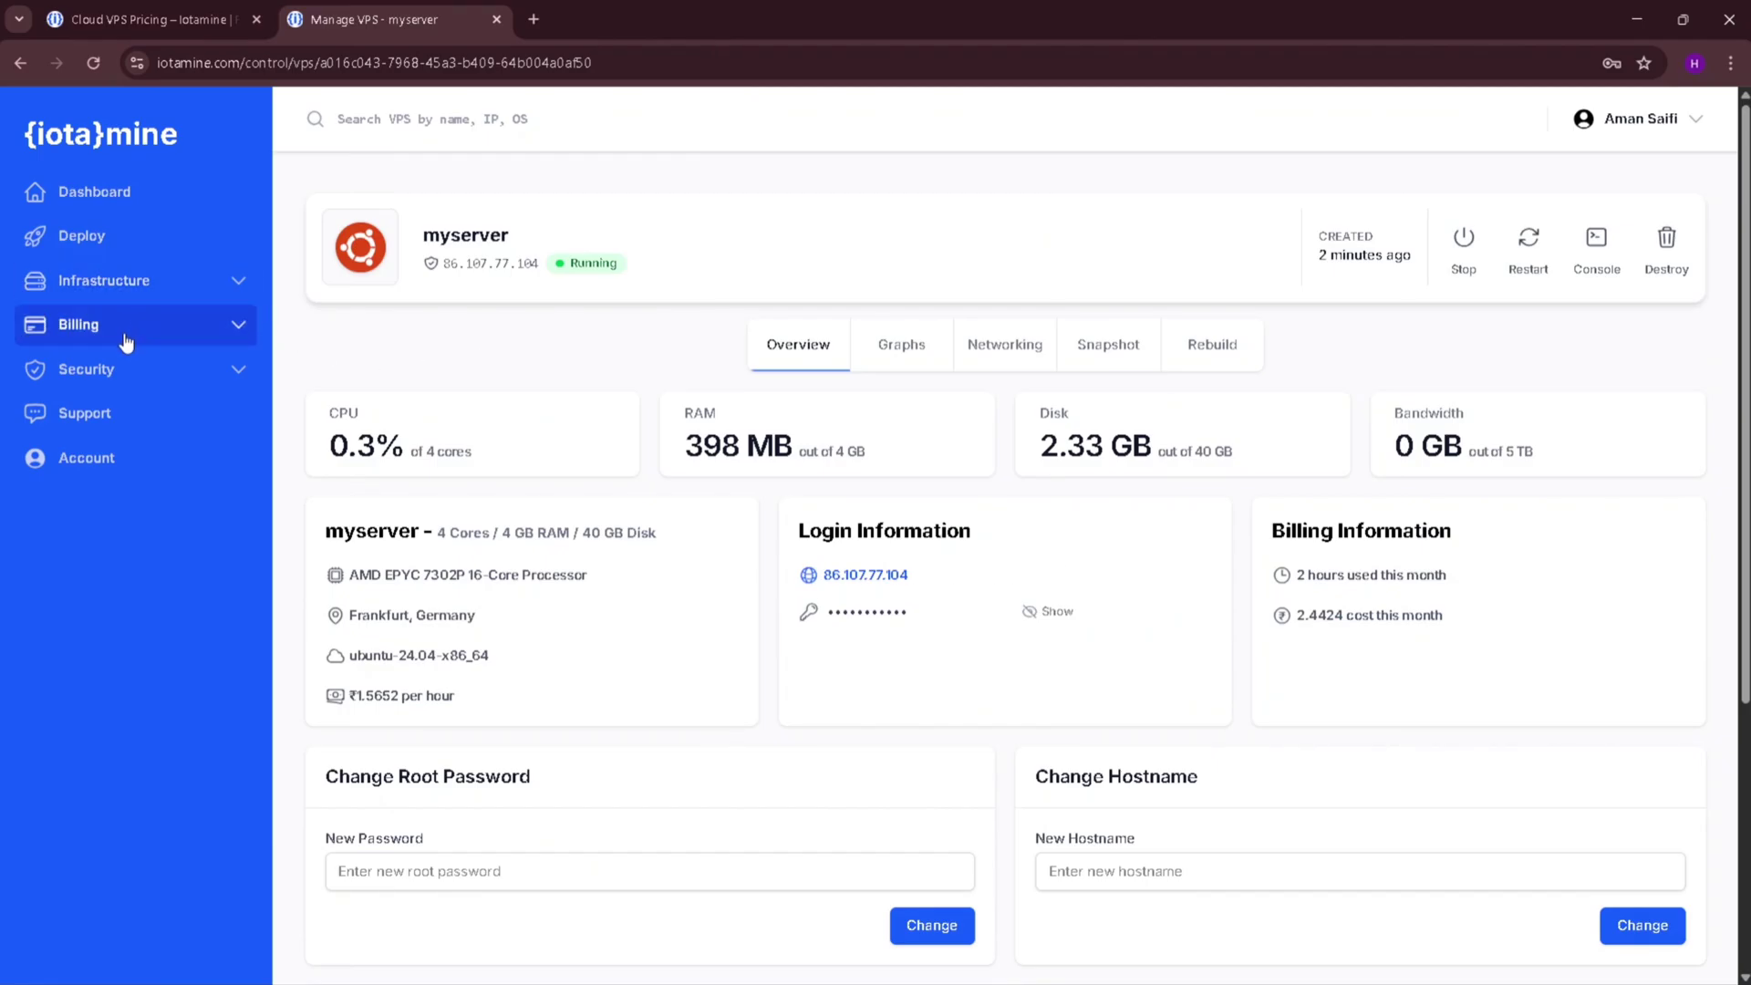
pyautogui.click(151, 299)
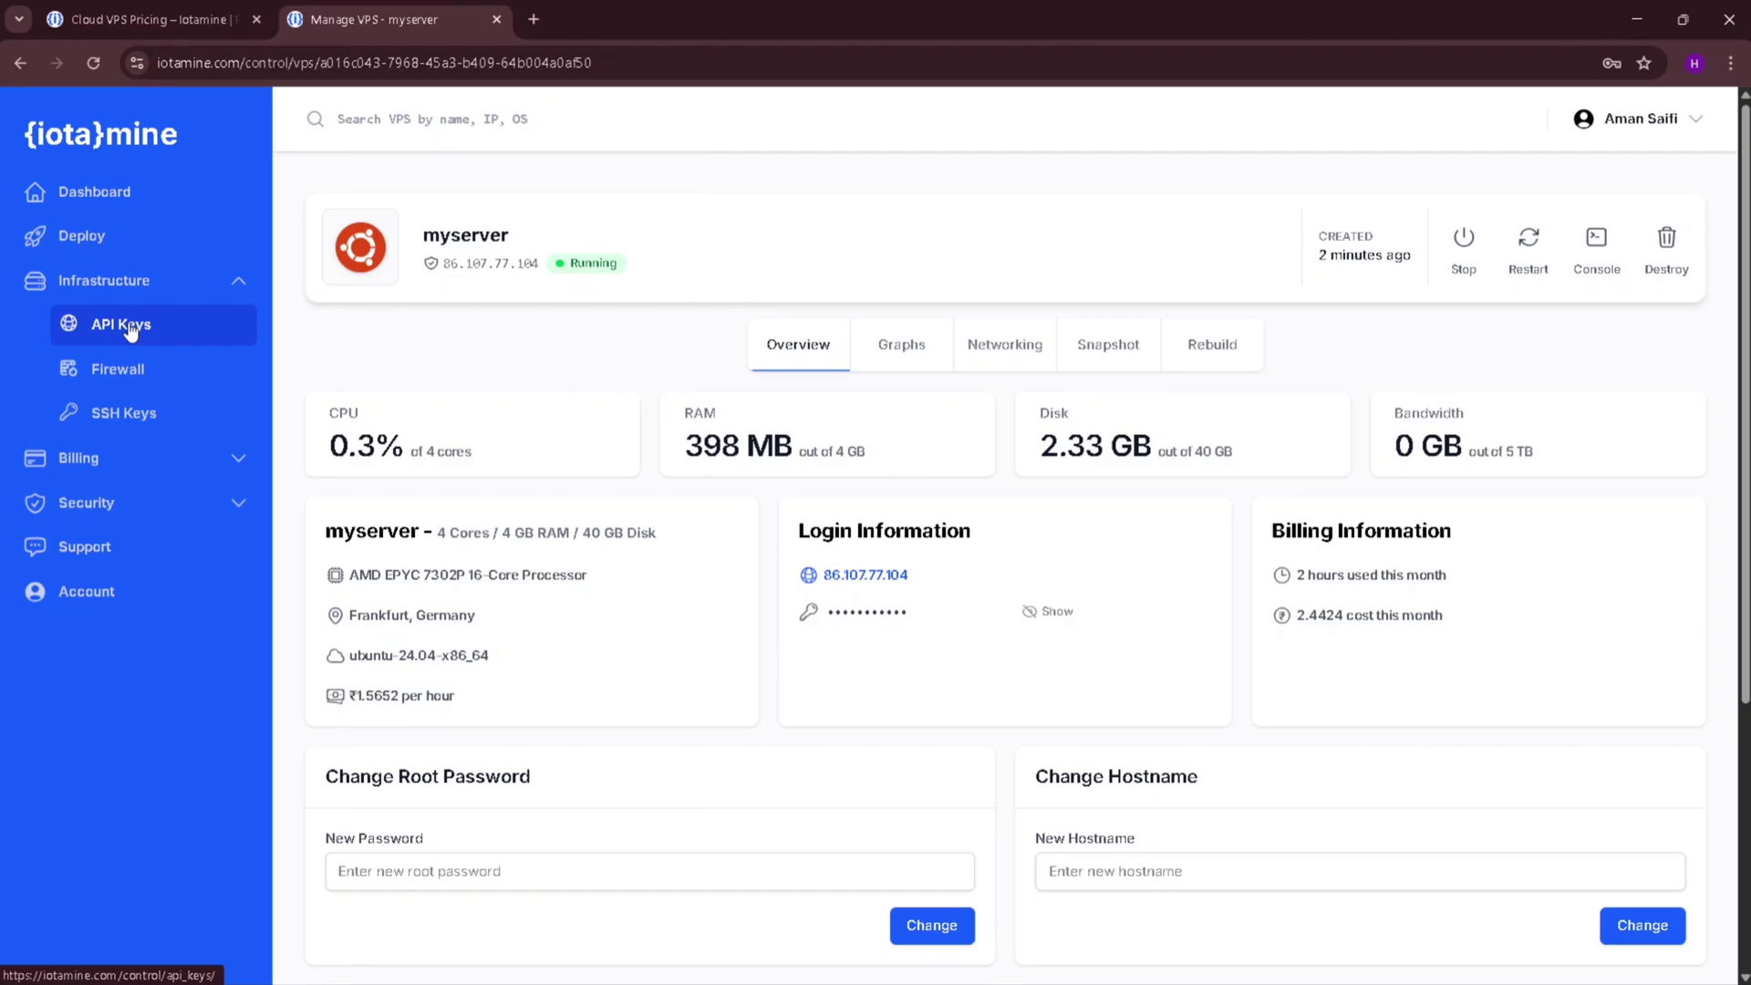
pyautogui.click(129, 329)
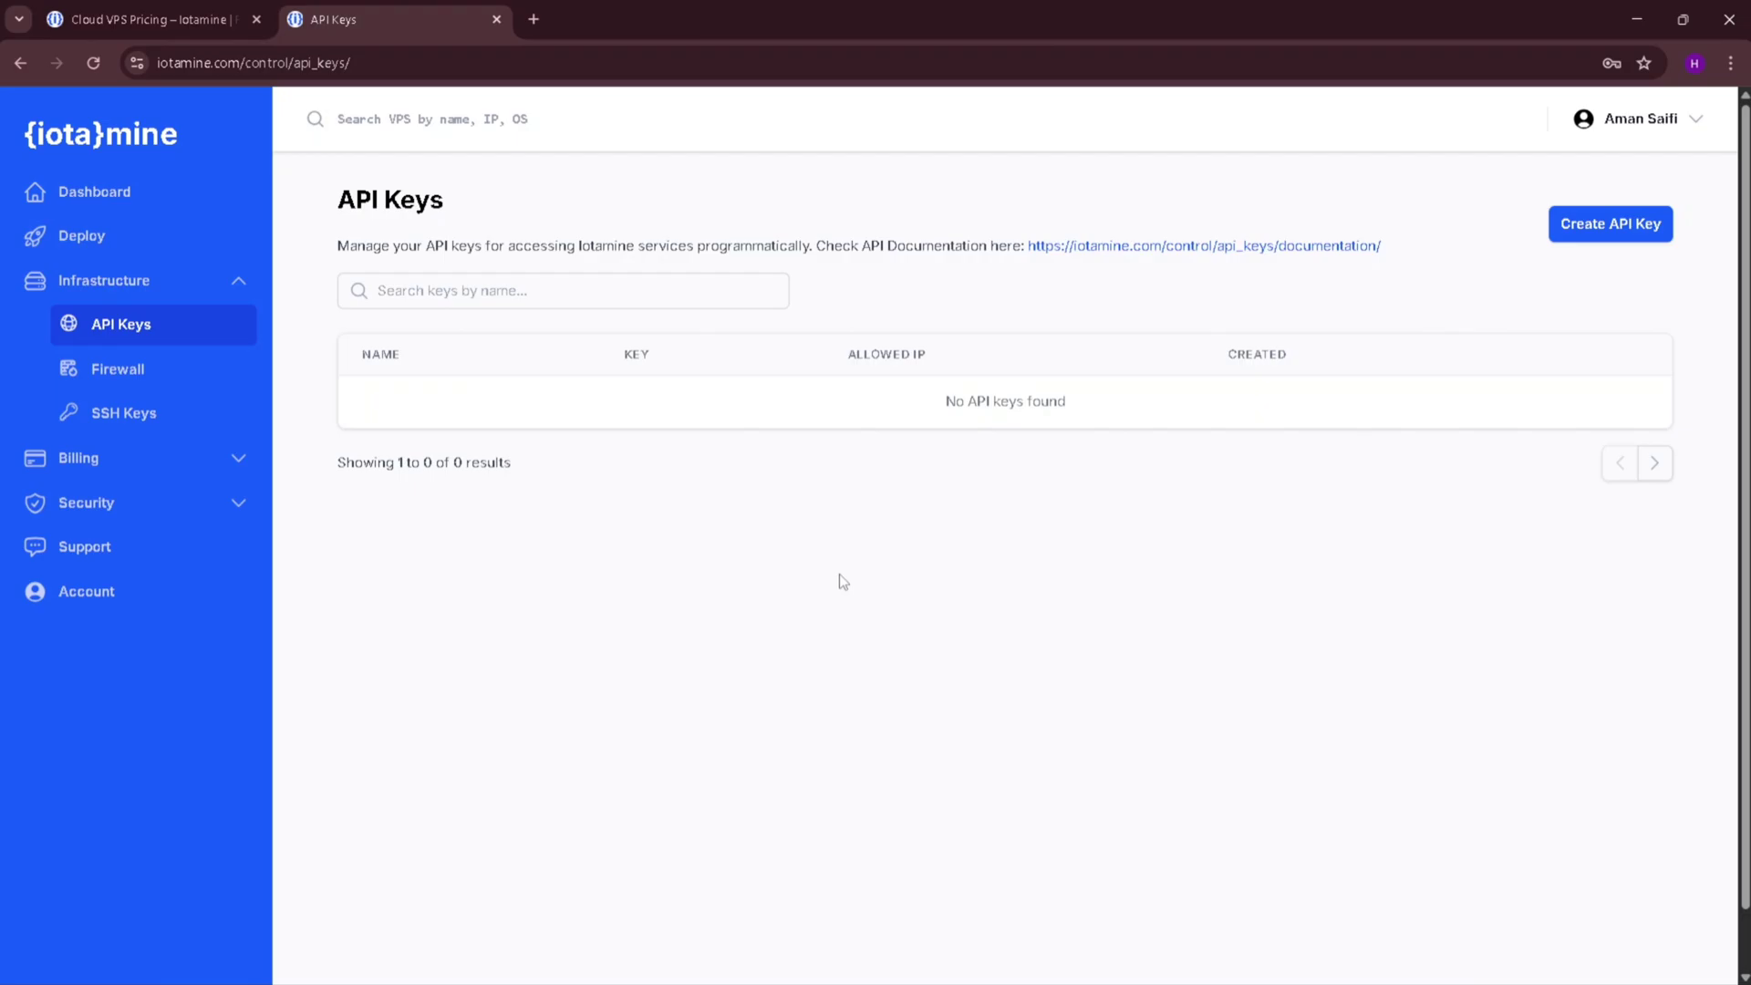
pyautogui.click(135, 203)
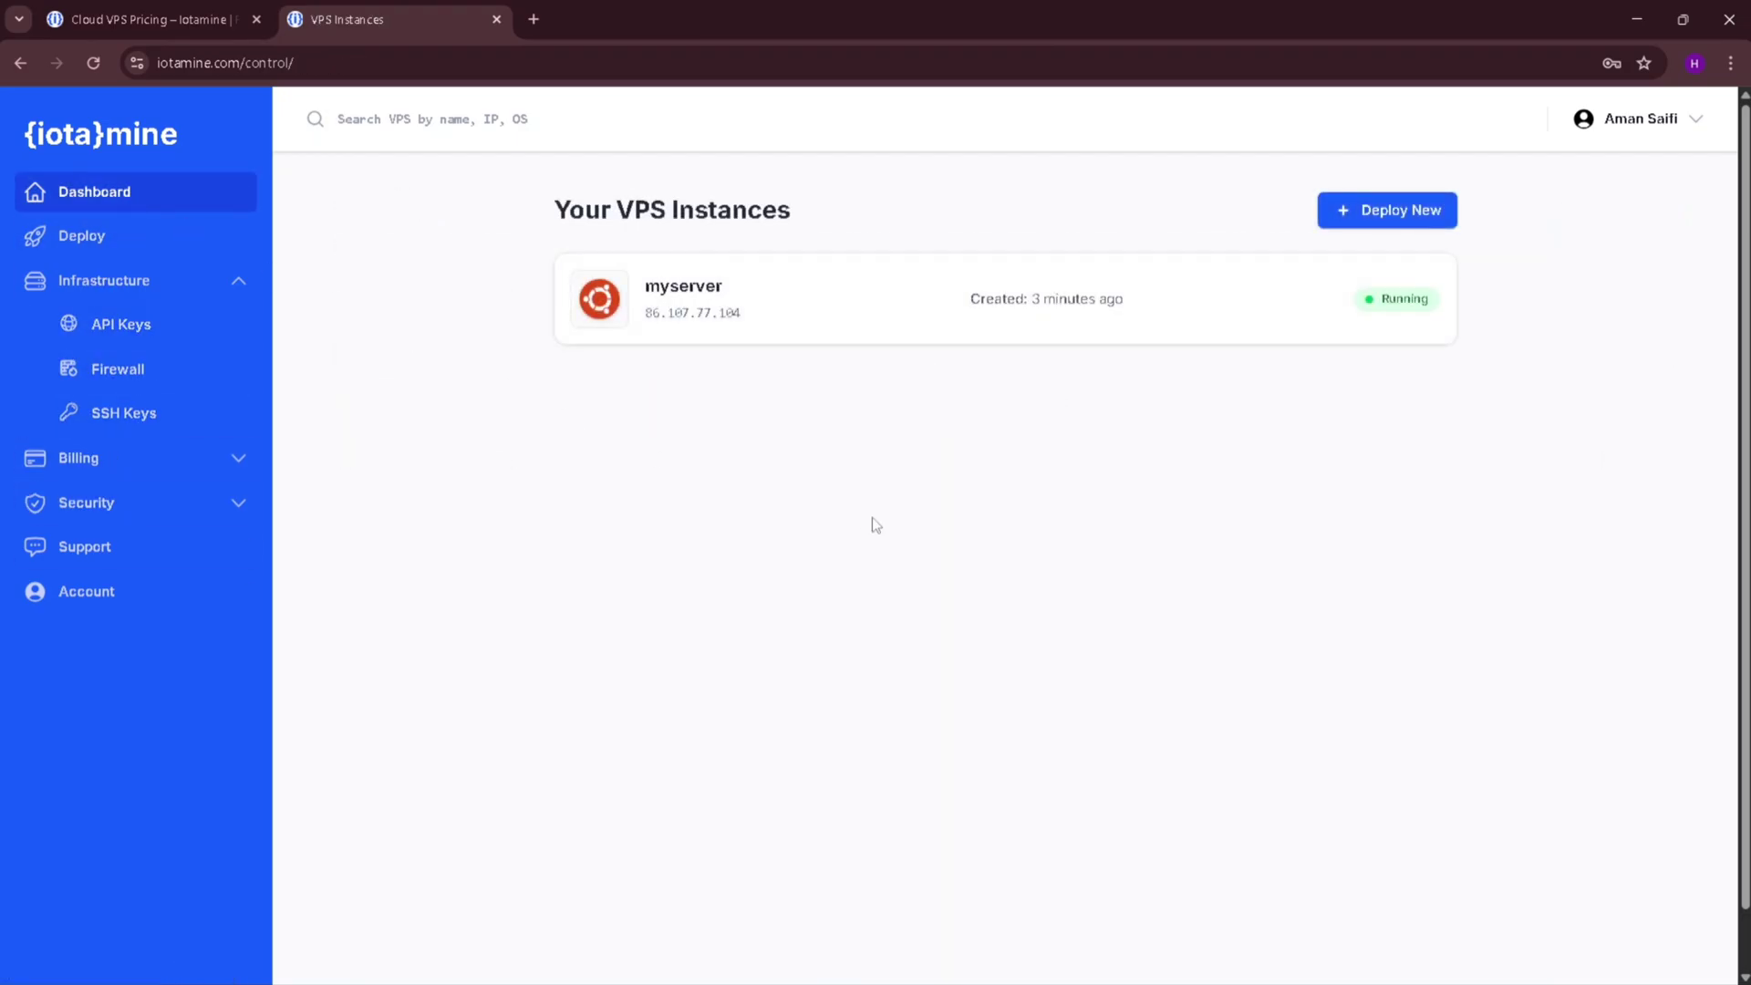